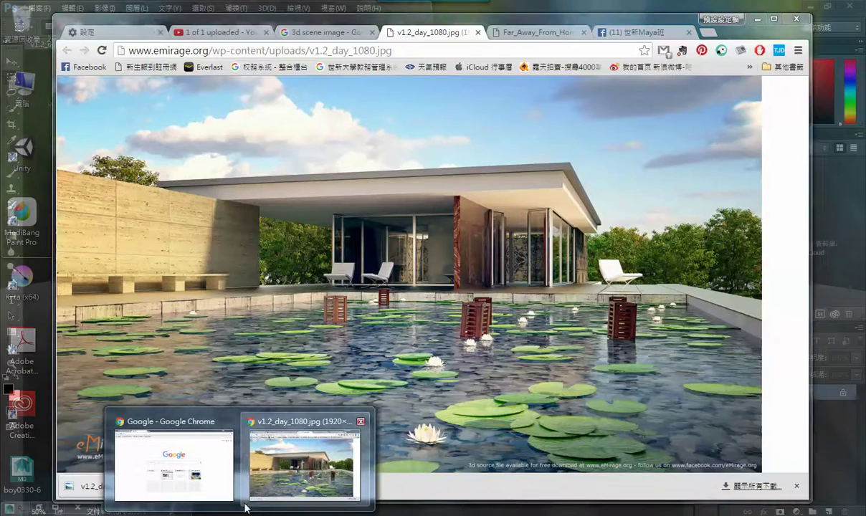
Search Google Images for "graffiti" in a new browser tab.
{"action": "left_click", "coordinate": [309, 462]}
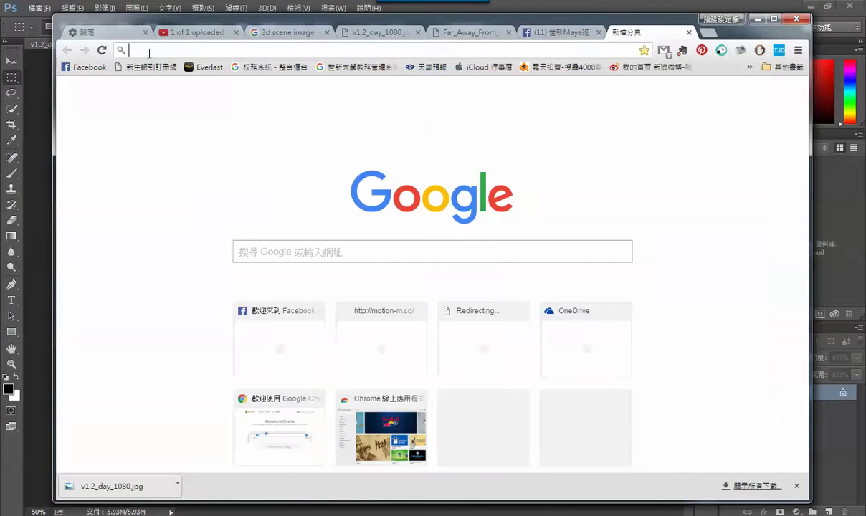
{"action": "key", "text": "ctrl+t"}
{"action": "left_click", "coordinate": [254, 255]}
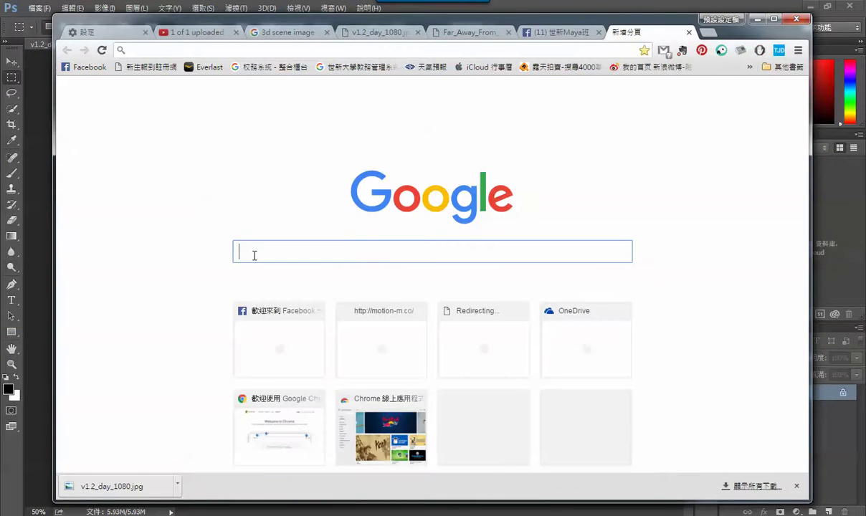
{"action": "type", "text": "g"}
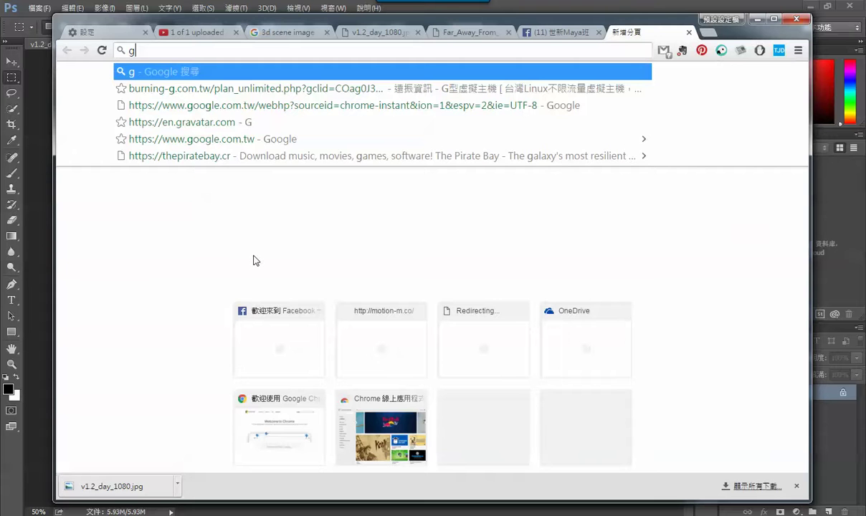
{"action": "type", "text": "raf"}
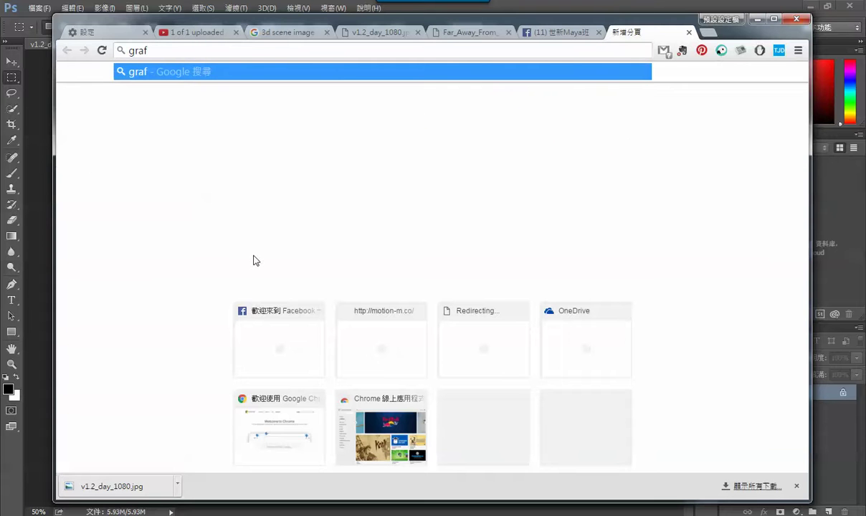
{"action": "type", "text": "fiti"}
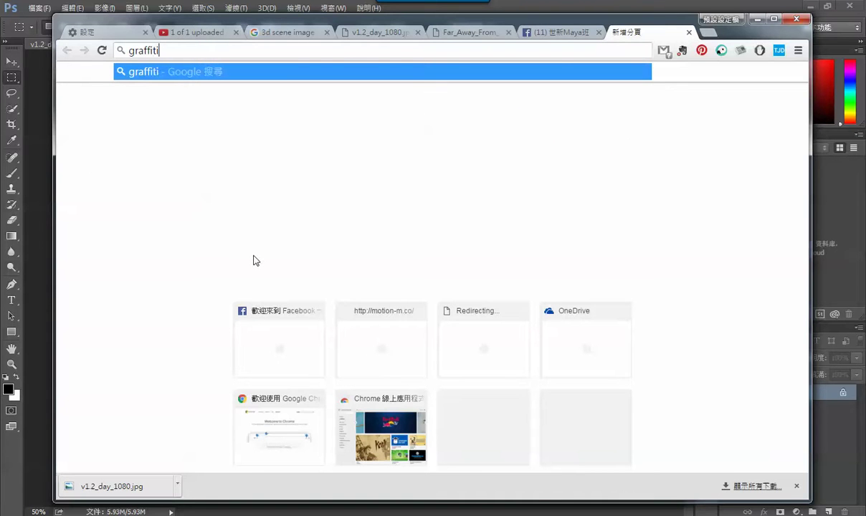
{"action": "key", "text": "Return"}
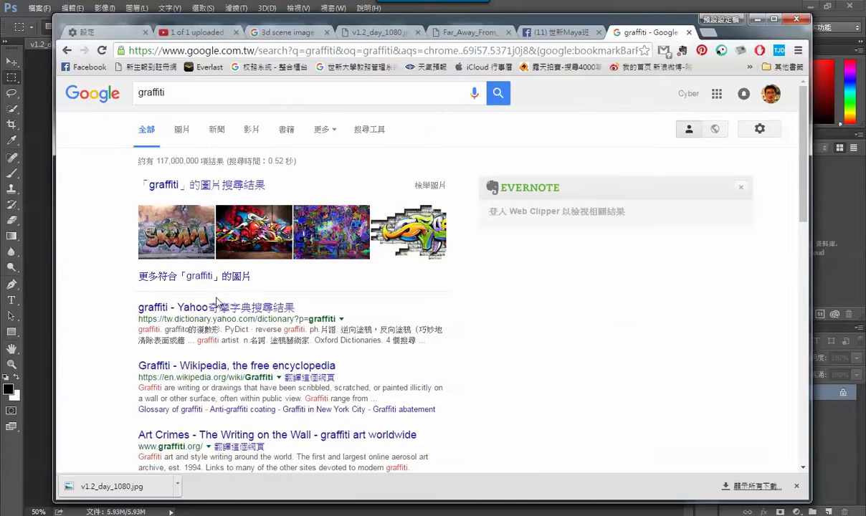
{"action": "left_click", "coordinate": [182, 130]}
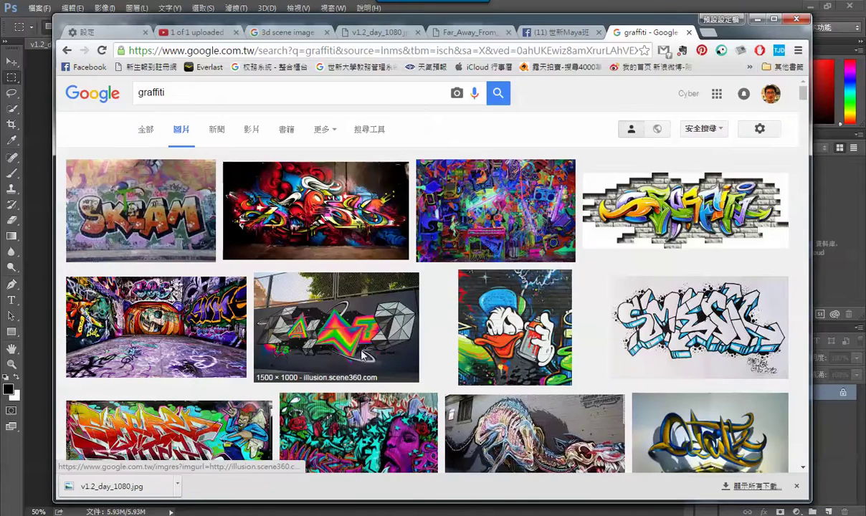
{"action": "scroll", "coordinate": [364, 357], "scroll_direction": "down", "scroll_amount": 3}
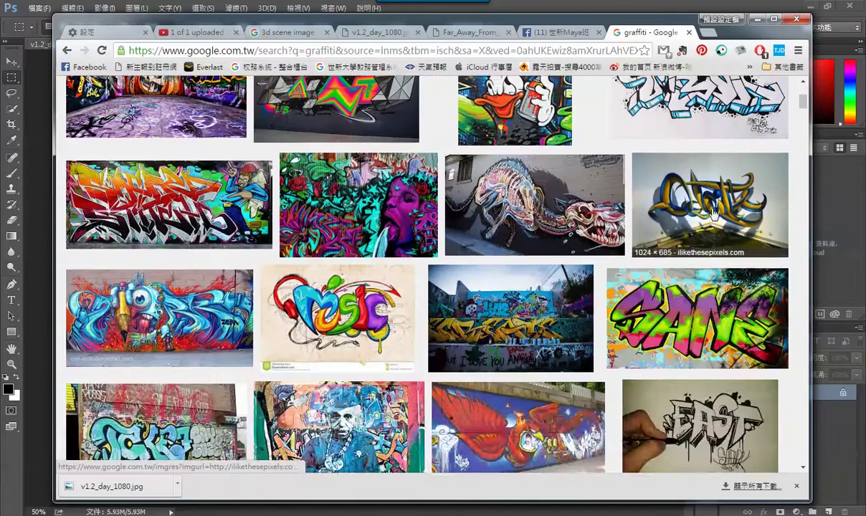
{"action": "scroll", "coordinate": [710, 194], "scroll_direction": "up", "scroll_amount": 2}
{"action": "right_click", "coordinate": [710, 192]}
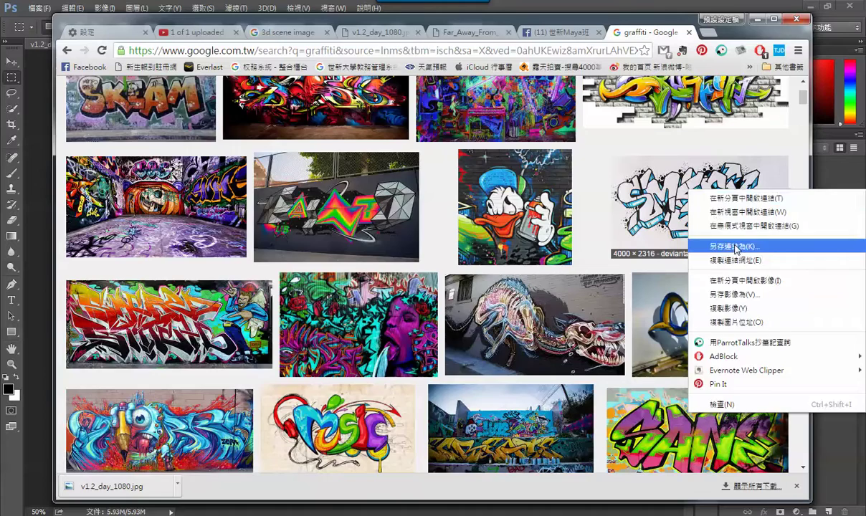
{"action": "left_click", "coordinate": [731, 246]}
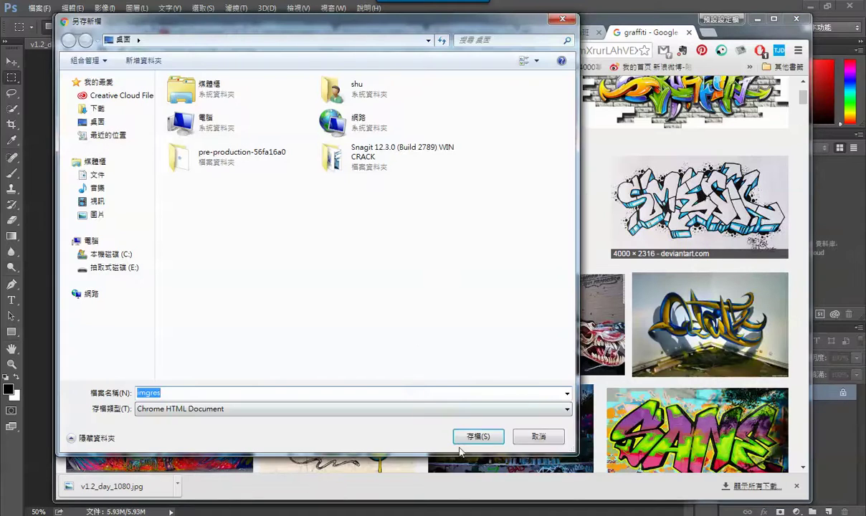
{"action": "left_click", "coordinate": [538, 436]}
Open the blue-and-white 4000 × 2316 graffiti lettering from deviantart.com in a new tab and view the original image.
{"action": "right_click", "coordinate": [699, 225]}
{"action": "left_click", "coordinate": [699, 221]}
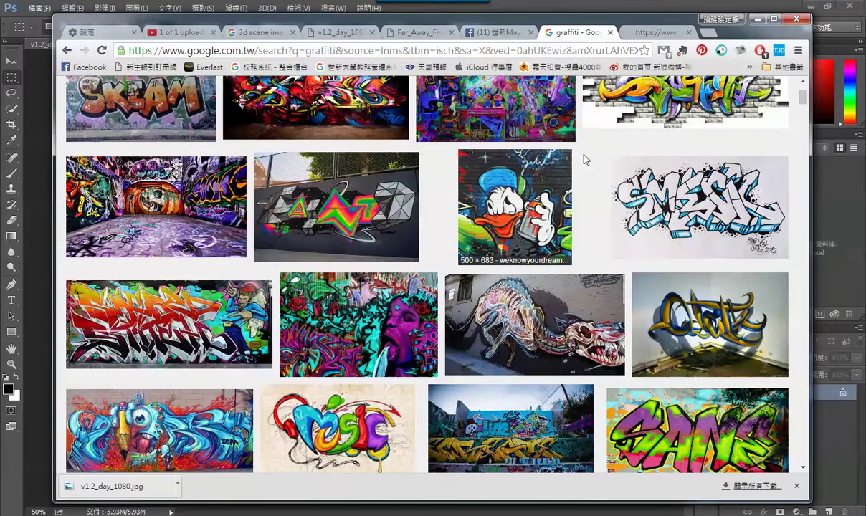
{"action": "key", "text": "ctrl+Tab"}
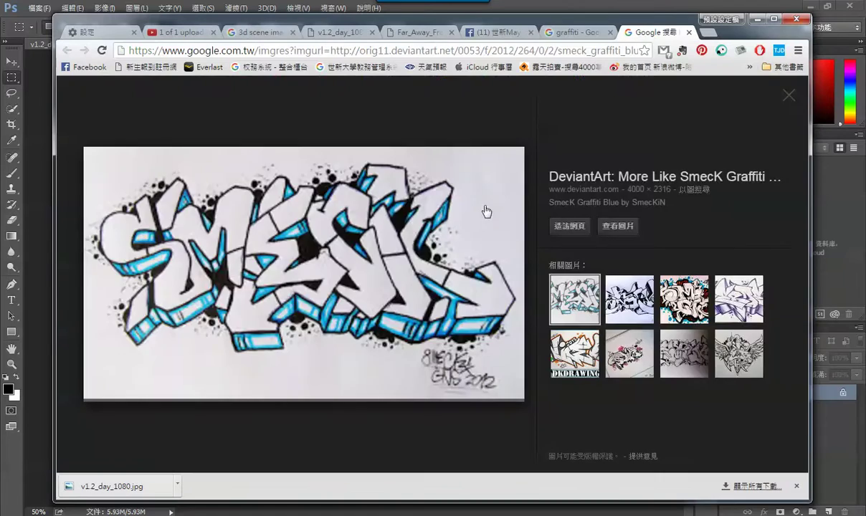
{"action": "left_click", "coordinate": [618, 226]}
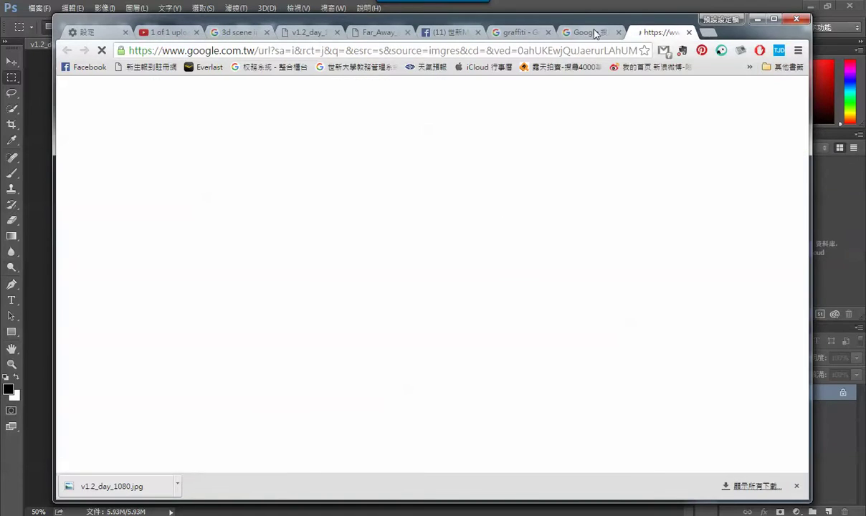
Return to the graffiti image results and search Google Images for "dirt" instead.
{"action": "left_click", "coordinate": [563, 30]}
{"action": "left_click", "coordinate": [481, 34]}
{"action": "scroll", "coordinate": [254, 241], "scroll_direction": "up", "scroll_amount": 3}
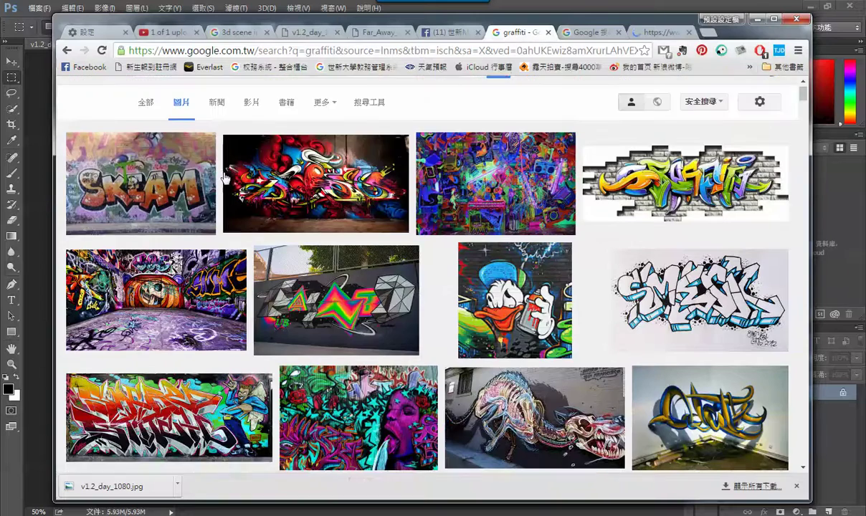
{"action": "left_click", "coordinate": [216, 91]}
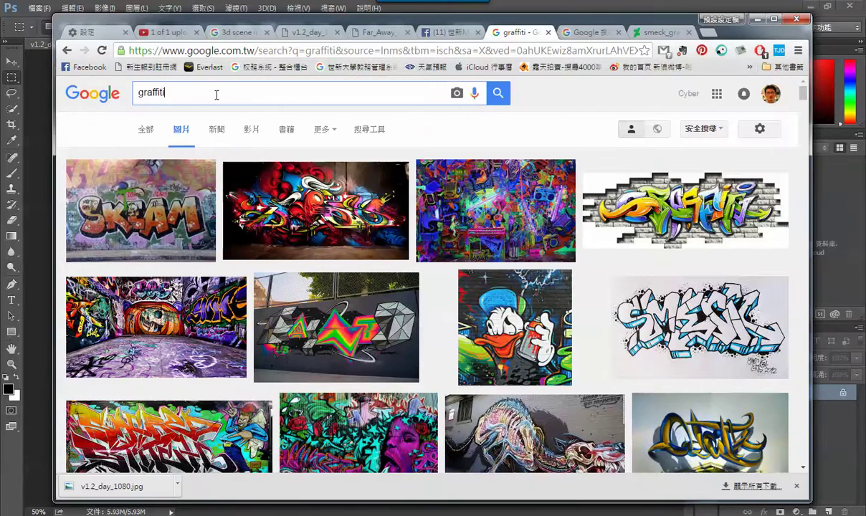
{"action": "key", "text": "ctrl+a"}
{"action": "type", "text": "ru"}
{"action": "key", "text": "BackSpace"}
{"action": "key", "text": "BackSpace"}
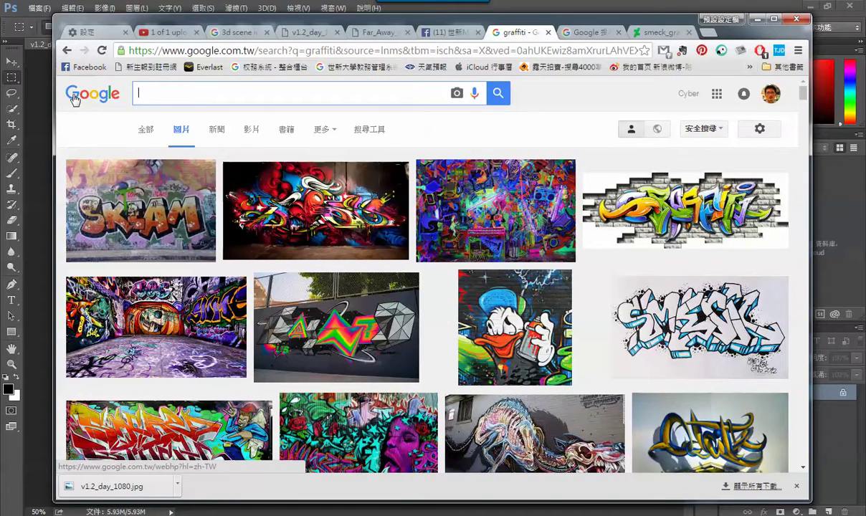
{"action": "type", "text": "dirt"}
{"action": "key", "text": "Return"}
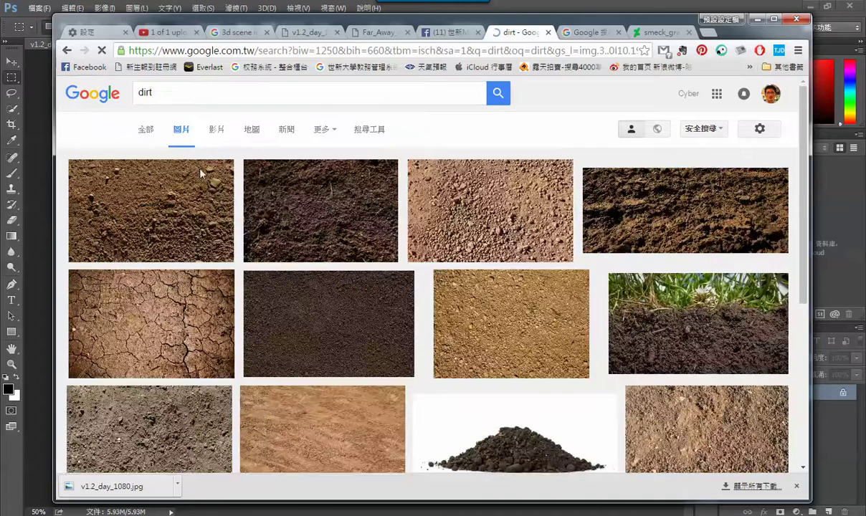
Open the original 2400 × 1800 black-speckle dirt image from openclipart.org and save it to the desktop as dirt-film-simplified.png.
{"action": "scroll", "coordinate": [406, 391], "scroll_direction": "down", "scroll_amount": 5}
{"action": "scroll", "coordinate": [407, 391], "scroll_direction": "down", "scroll_amount": 15}
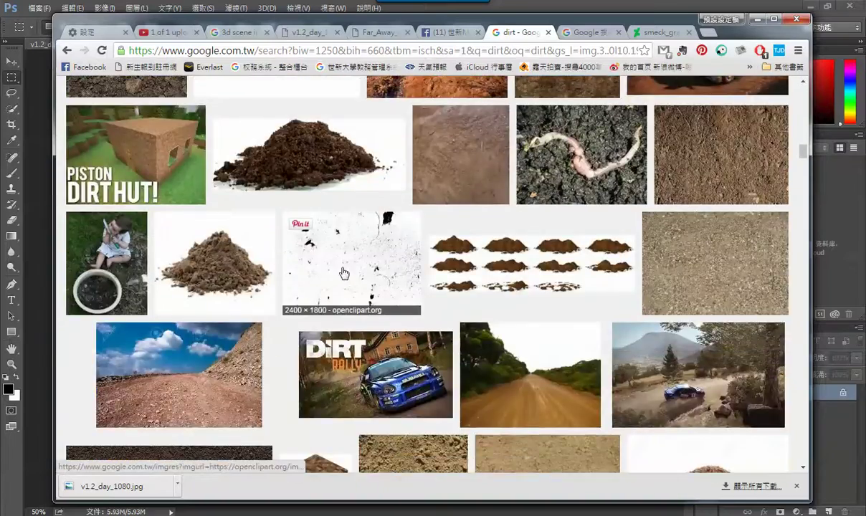
{"action": "left_click", "coordinate": [324, 258]}
{"action": "left_click", "coordinate": [605, 264]}
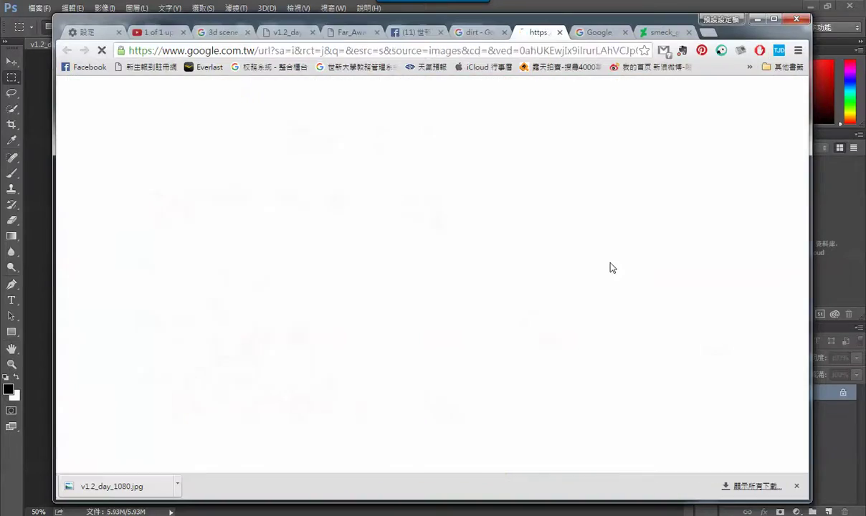
{"action": "right_click", "coordinate": [416, 243]}
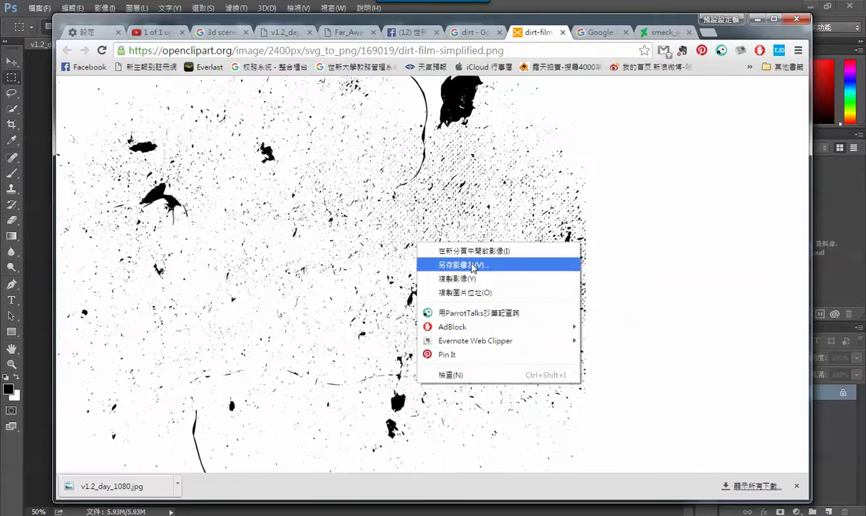
{"action": "left_click", "coordinate": [473, 264]}
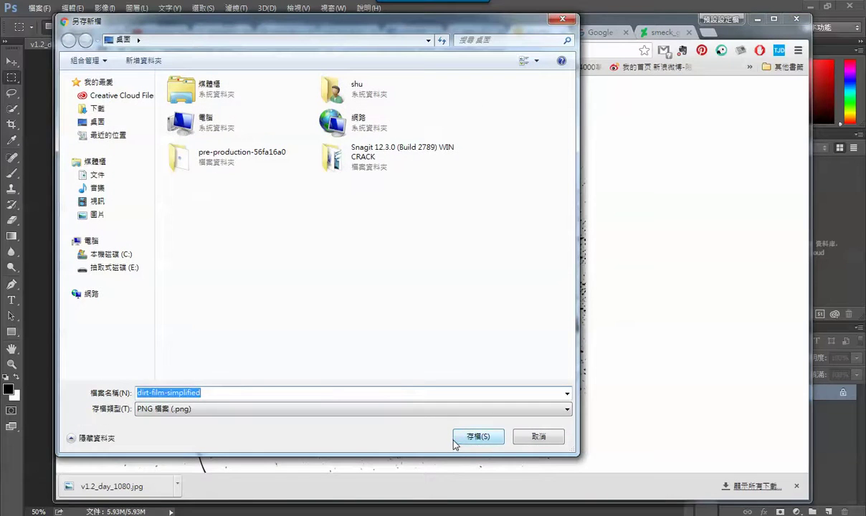
{"action": "left_click", "coordinate": [475, 436]}
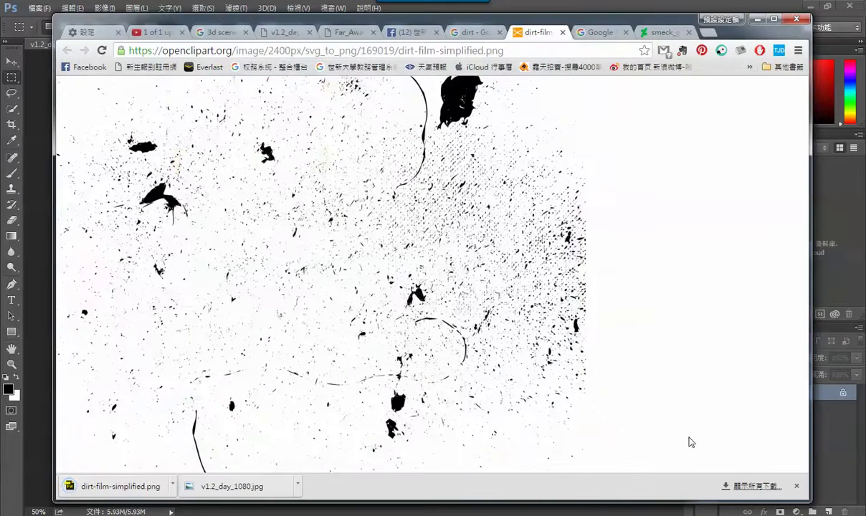
Switch to Photoshop, open dirt-film-simplified.png and copy its content into the v1.2_day_1080.jpg document as a new layer.
{"action": "left_click", "coordinate": [837, 475]}
{"action": "key", "text": "ctrl+i"}
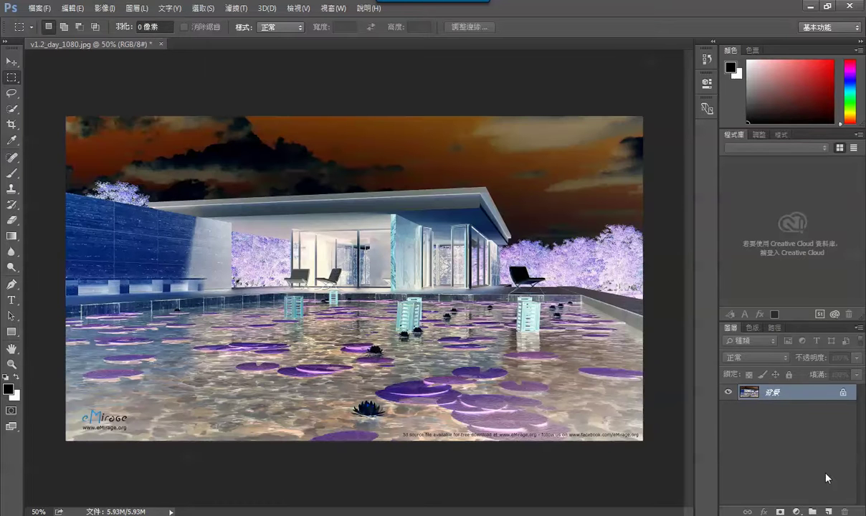
{"action": "key", "text": "ctrl+z"}
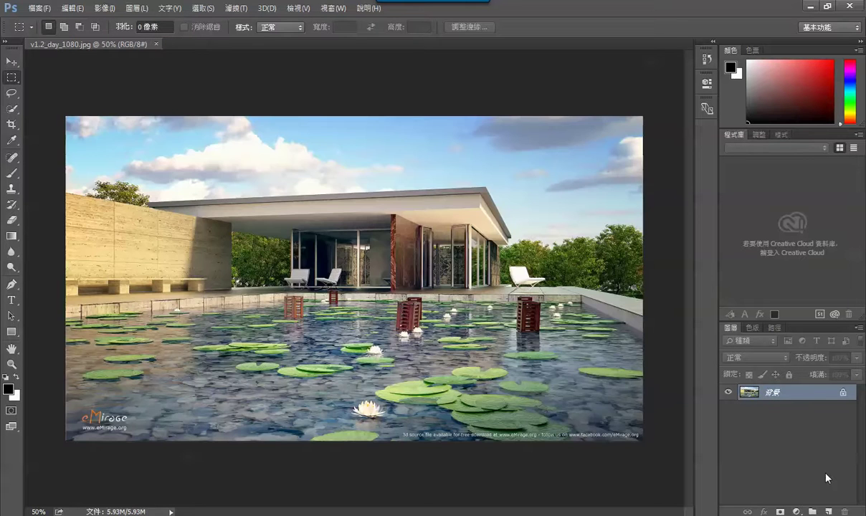
{"action": "key", "text": "ctrl+o"}
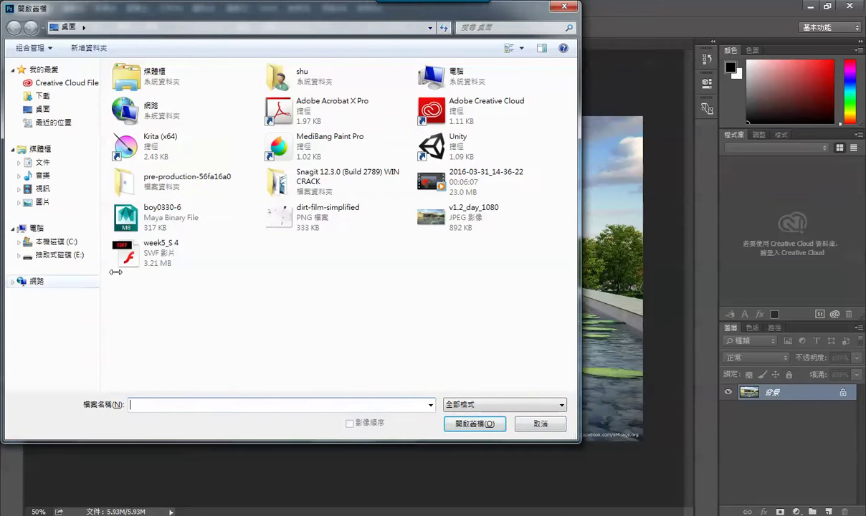
{"action": "double_click", "coordinate": [338, 229]}
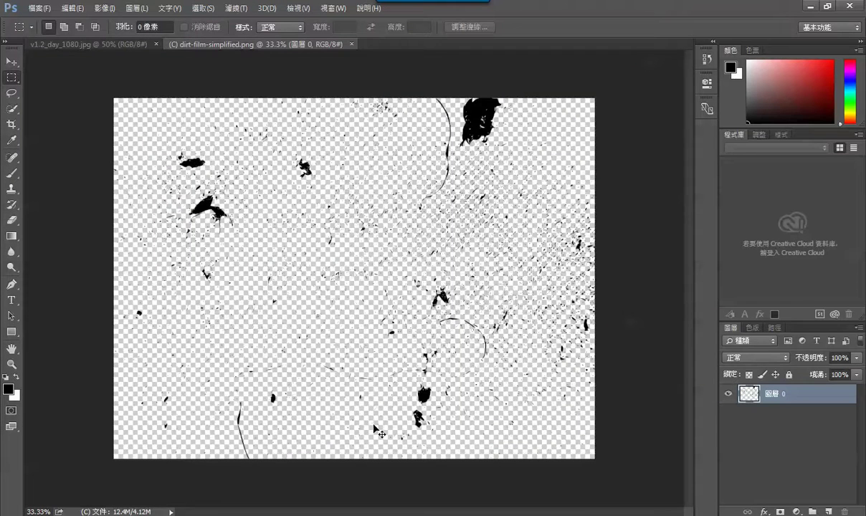
{"action": "left_click", "coordinate": [71, 44]}
{"action": "key", "text": "ctrl+v"}
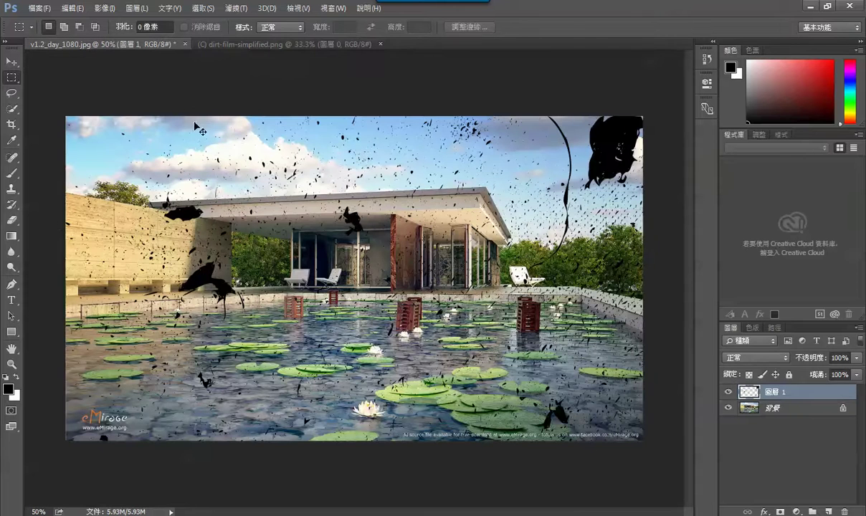
Scale the dirt layer proportionally to about 35% with Free Transform and place it over the stone wall area.
{"action": "key", "text": "ctrl+t"}
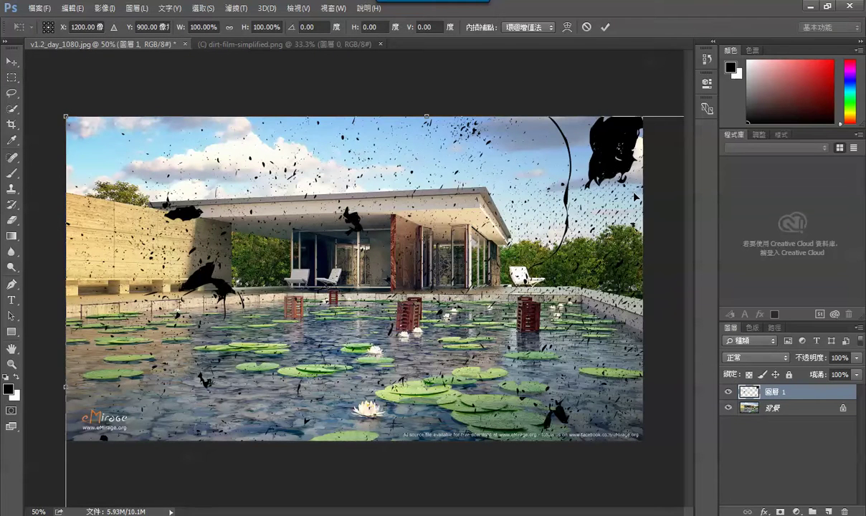
{"action": "key", "text": "ctrl+minus"}
{"action": "key", "text": "ctrl+minus"}
{"action": "key", "text": "ctrl+minus"}
{"action": "key", "text": "ctrl+minus"}
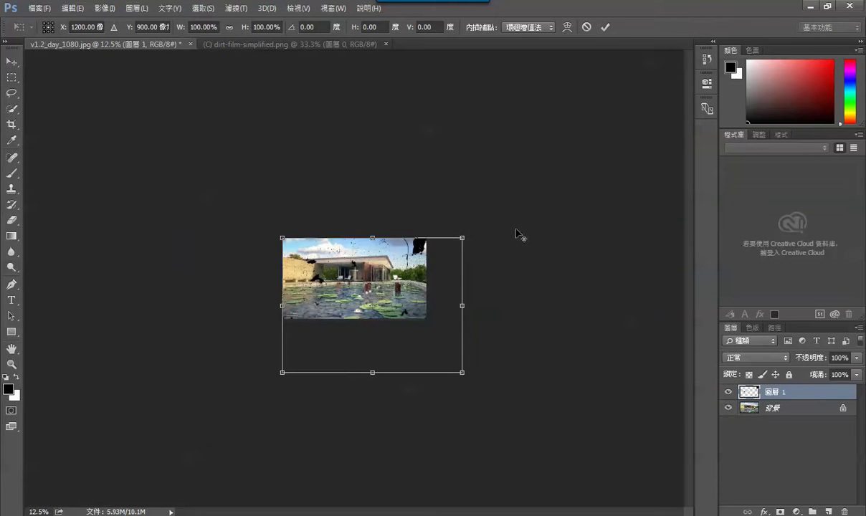
{"action": "left_click_drag", "start_coordinate": [458, 242], "coordinate": [334, 258]}
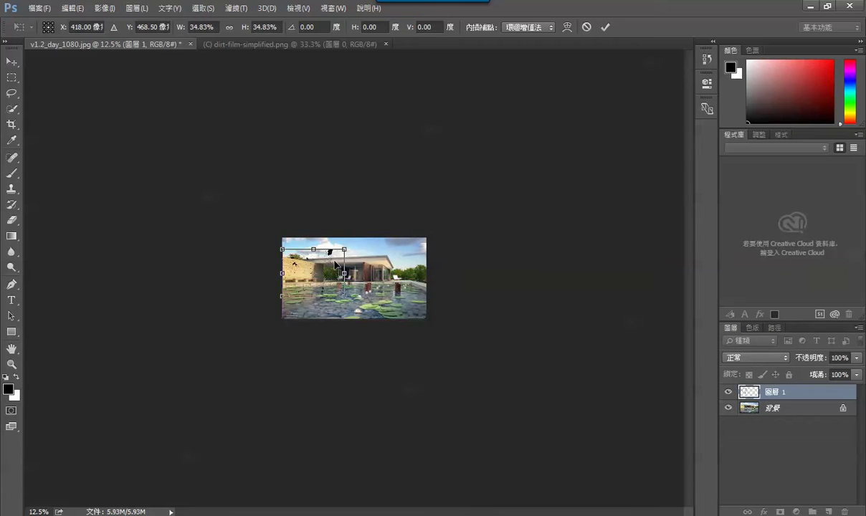
Distort the dirt layer's four corners to match the perspective and edges of the stone wall.
{"action": "key", "text": "ctrl+plus"}
{"action": "key", "text": "ctrl+plus"}
{"action": "key", "text": "ctrl+plus"}
{"action": "key", "text": "ctrl+plus"}
{"action": "key", "text": "ctrl+plus"}
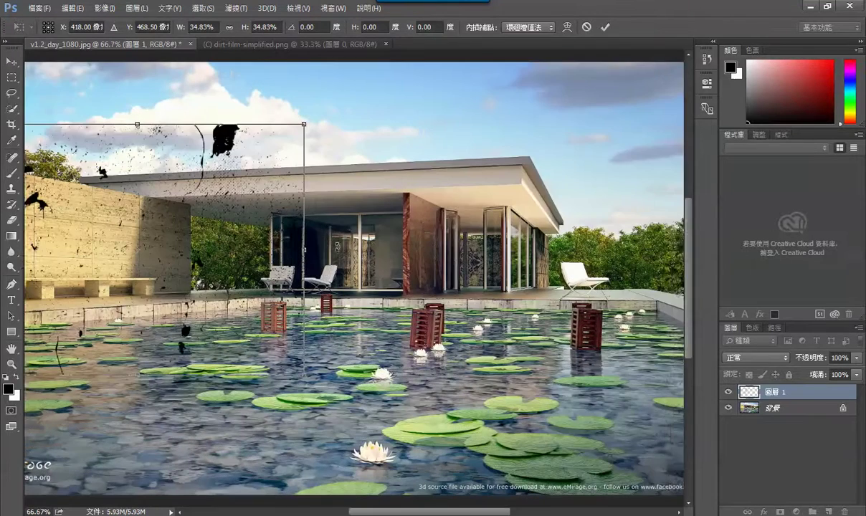
{"action": "left_click_drag", "start_coordinate": [382, 226], "coordinate": [523, 224]}
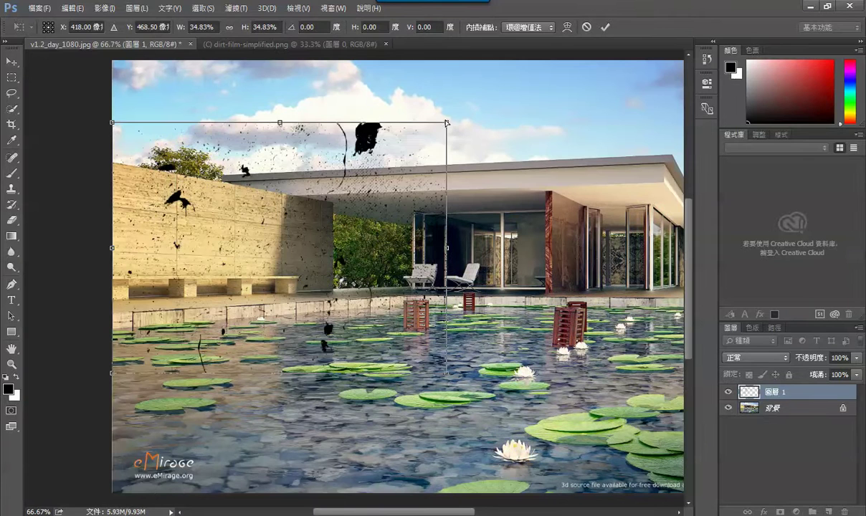
{"action": "left_click_drag", "start_coordinate": [446, 122], "coordinate": [333, 205]}
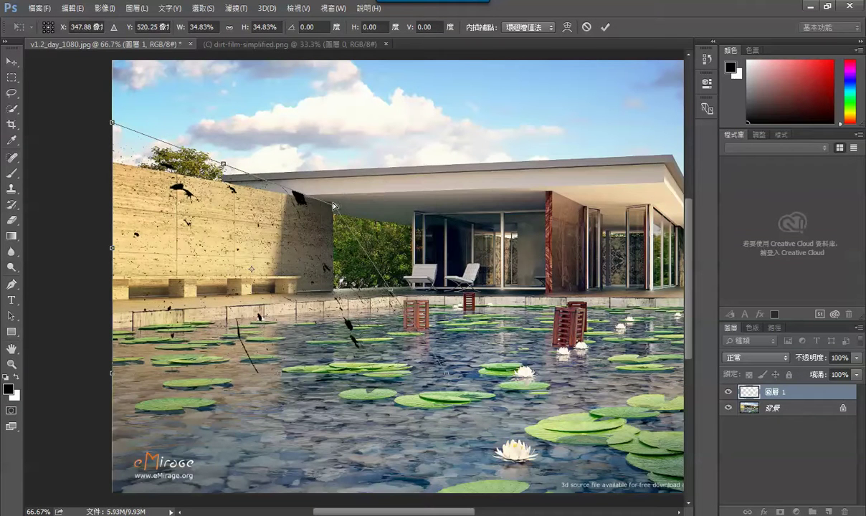
{"action": "left_click_drag", "start_coordinate": [424, 361], "coordinate": [334, 289]}
{"action": "left_click_drag", "start_coordinate": [110, 377], "coordinate": [112, 300]}
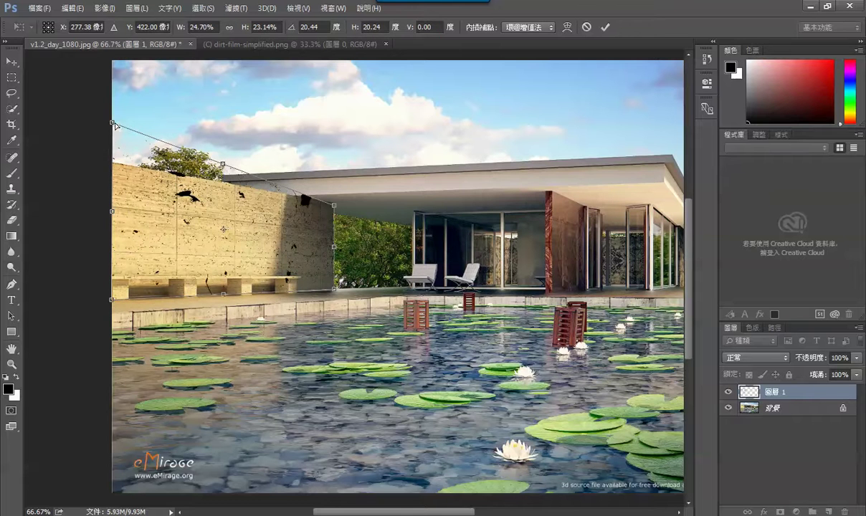
{"action": "left_click_drag", "start_coordinate": [115, 124], "coordinate": [111, 161]}
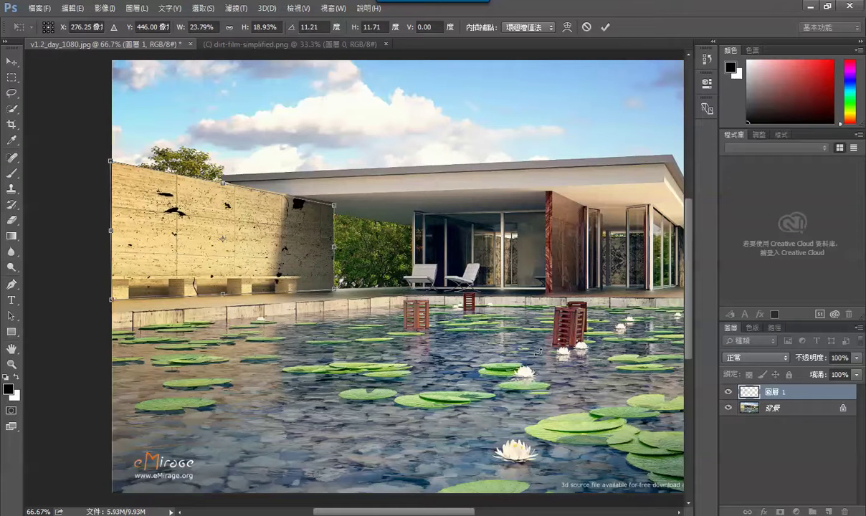
Commit the dirt layer's distortion and lower its opacity to 24%.
{"action": "key", "text": "Return"}
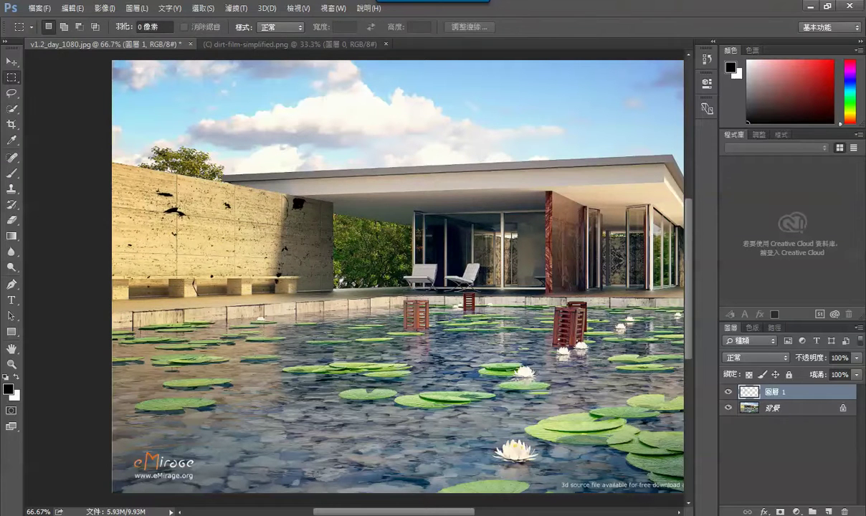
{"action": "left_click", "coordinate": [855, 359]}
{"action": "left_click_drag", "start_coordinate": [809, 378], "coordinate": [809, 378]}
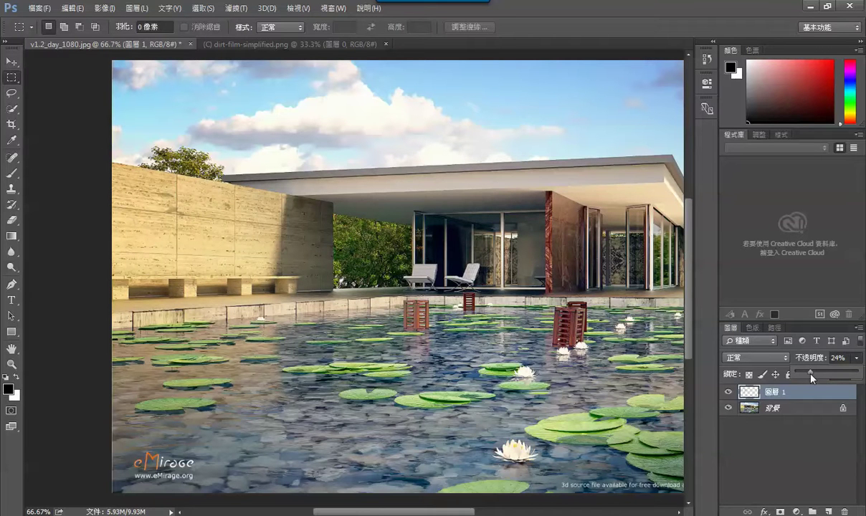
Switch to Chrome, bring up the full-size blue SMECK graffiti image and save it to the desktop as smeck_graffiti_blue_by_smeckin-d5fg0co.jpg.
{"action": "left_click", "coordinate": [229, 43]}
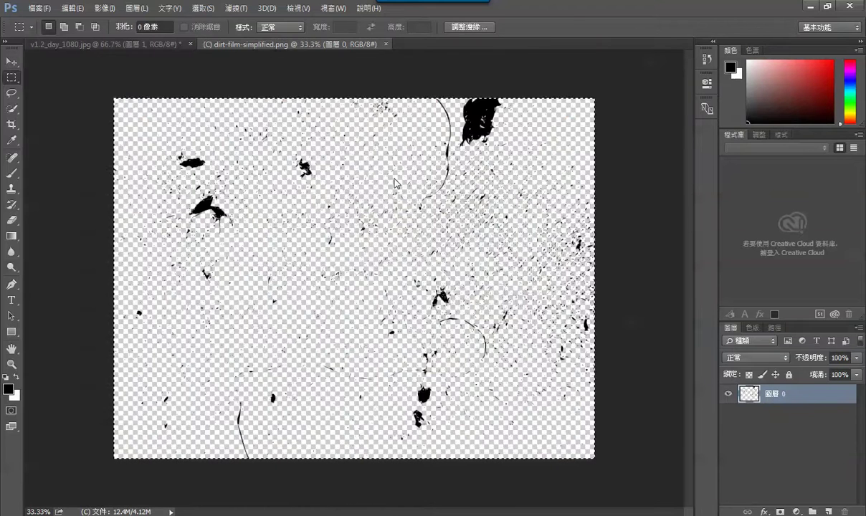
{"action": "key", "text": "ctrl+o"}
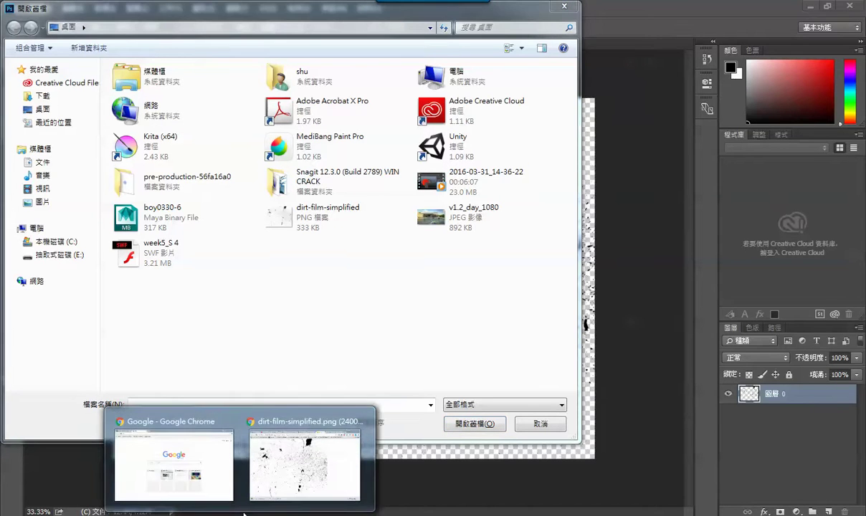
{"action": "left_click", "coordinate": [228, 499]}
{"action": "left_click", "coordinate": [466, 36]}
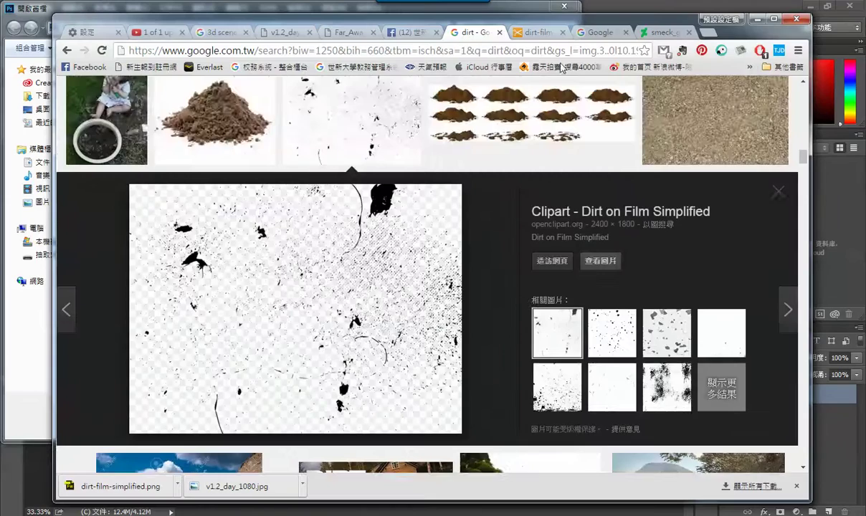
{"action": "scroll", "coordinate": [554, 210], "scroll_direction": "down", "scroll_amount": 15}
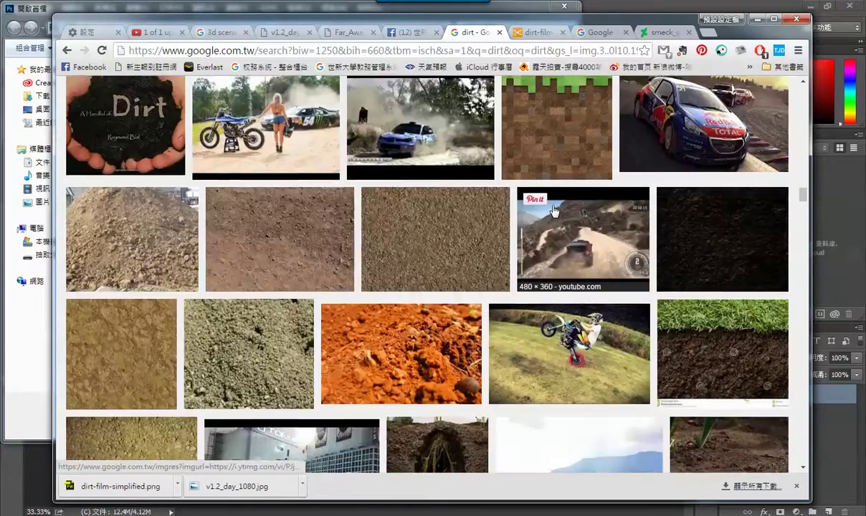
{"action": "scroll", "coordinate": [553, 210], "scroll_direction": "down", "scroll_amount": 5}
{"action": "left_click", "coordinate": [566, 34]}
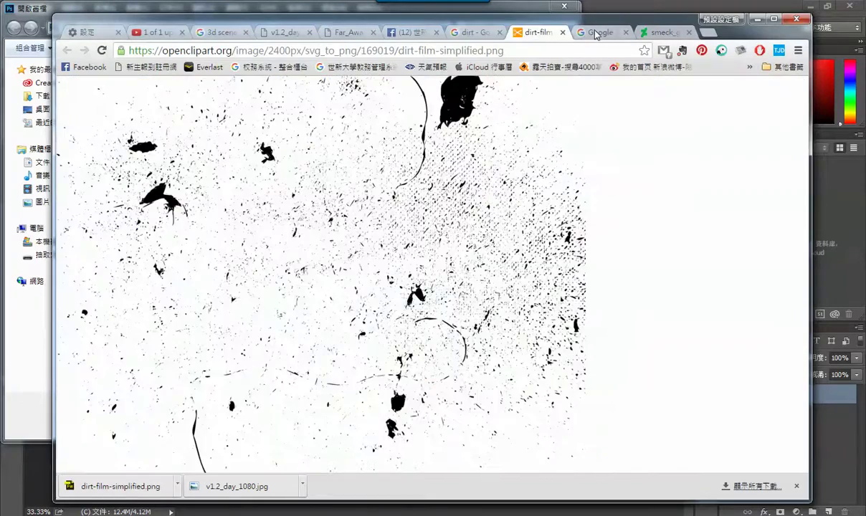
{"action": "left_click", "coordinate": [596, 34]}
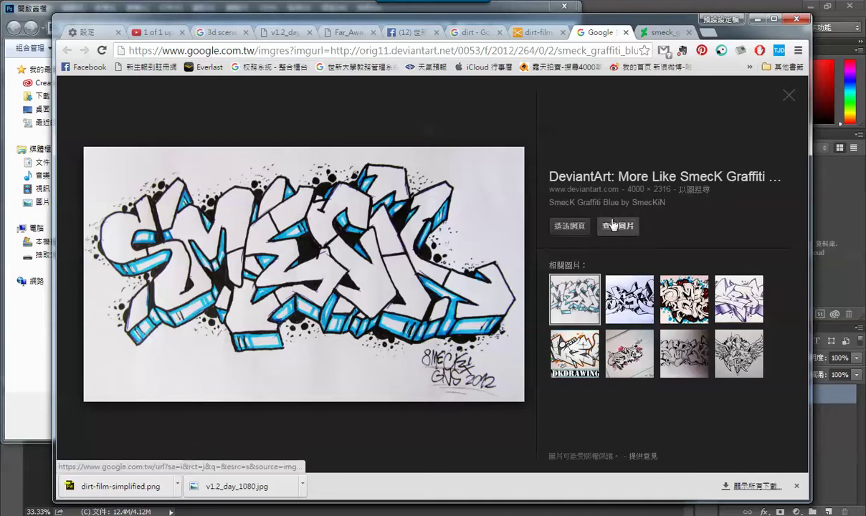
{"action": "left_click", "coordinate": [649, 33]}
{"action": "right_click", "coordinate": [545, 175]}
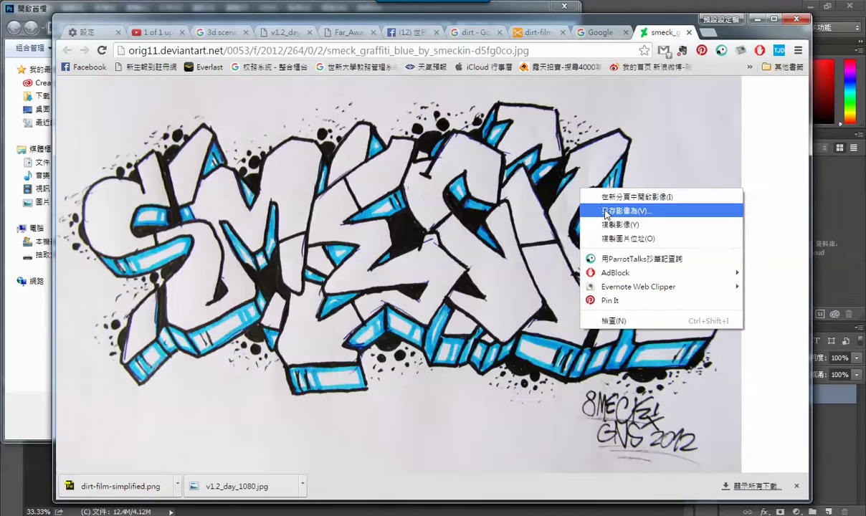
{"action": "left_click", "coordinate": [573, 195]}
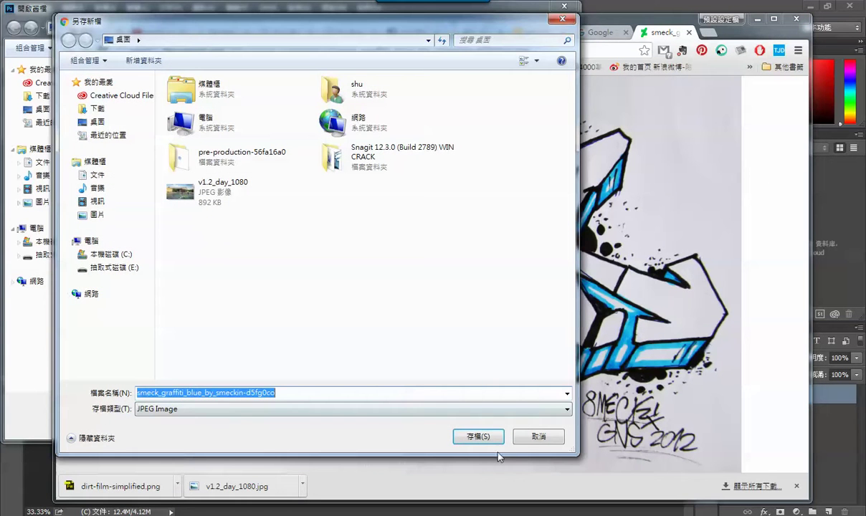
{"action": "left_click", "coordinate": [486, 440]}
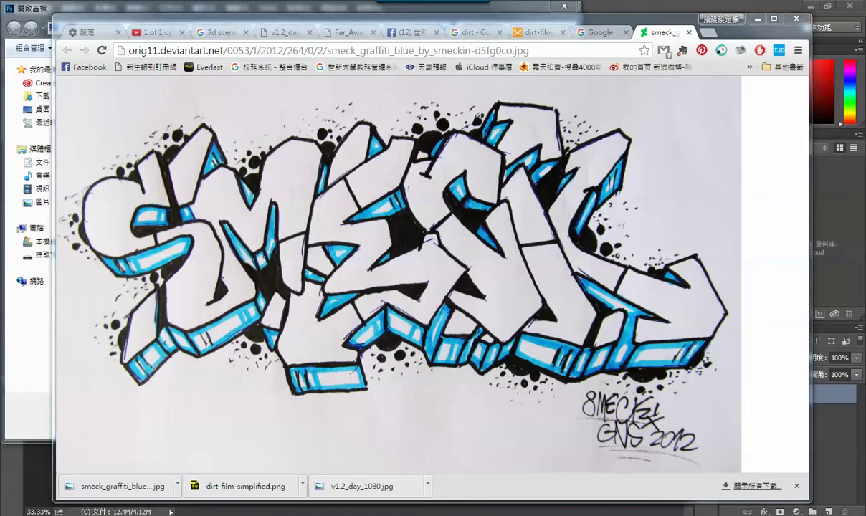
Switch to Photoshop, open smeck_graffiti_blue_by_smeckin-d5fg0co.jpg and copy its content into v1.2_day_1080.jpg as a new layer.
{"action": "key", "text": "alt+Tab"}
{"action": "double_click", "coordinate": [330, 248]}
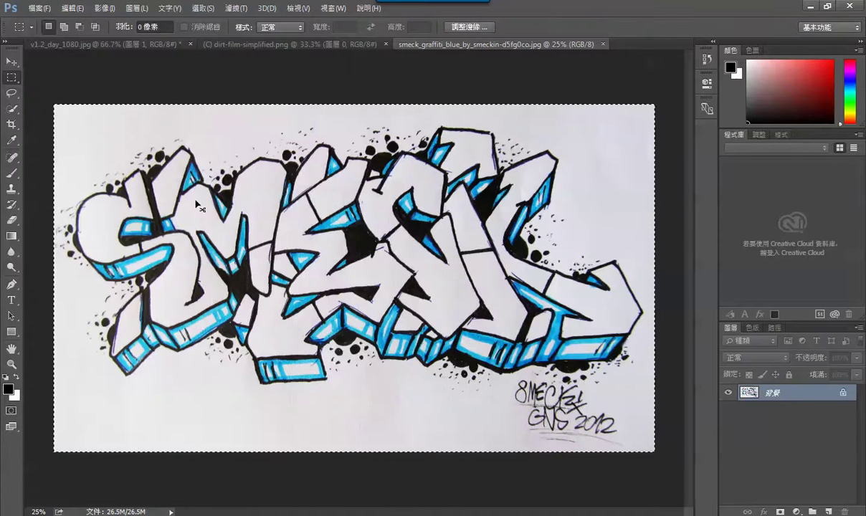
{"action": "left_click", "coordinate": [119, 40]}
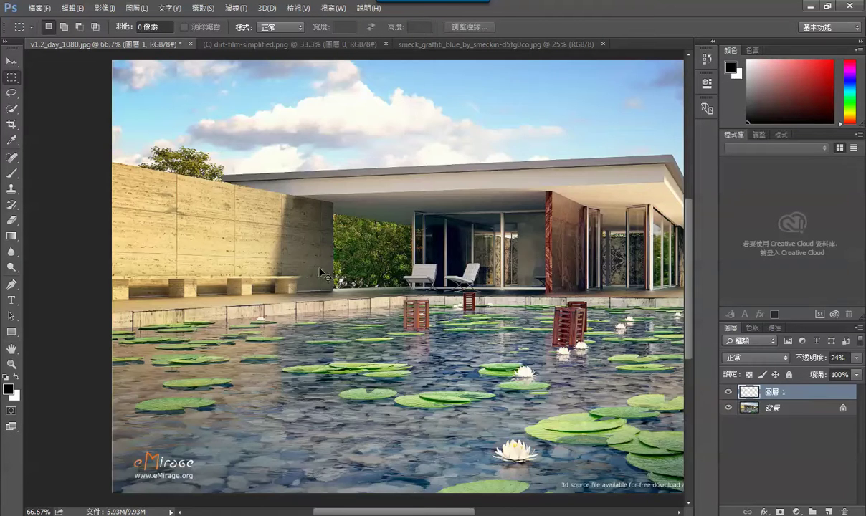
{"action": "left_click_drag", "start_coordinate": [320, 271], "coordinate": [385, 266]}
Scale the oversized graffiti layer proportionally to about 26% with Free Transform.
{"action": "key", "text": "ctrl+minus"}
{"action": "key", "text": "ctrl+minus"}
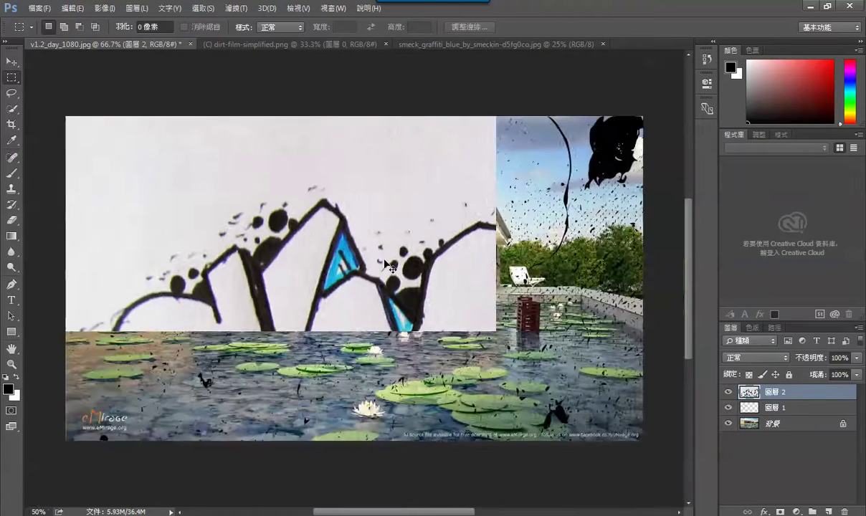
{"action": "key", "text": "ctrl+t"}
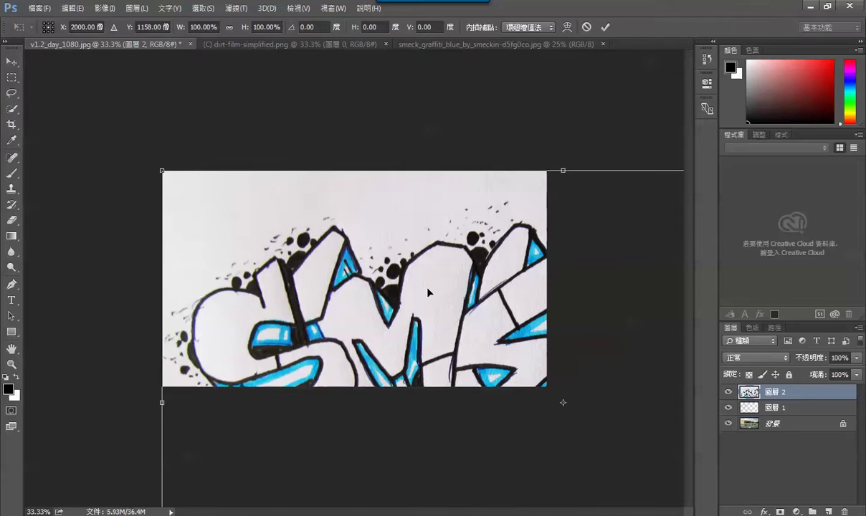
{"action": "key", "text": "ctrl+minus"}
{"action": "key", "text": "ctrl+minus"}
{"action": "key", "text": "ctrl+minus"}
{"action": "key", "text": "ctrl+minus"}
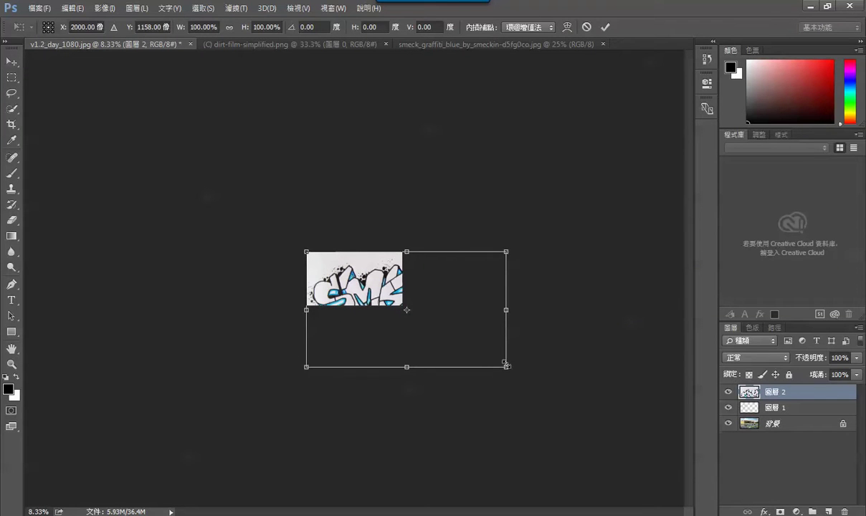
{"action": "left_click_drag", "start_coordinate": [506, 366], "coordinate": [358, 282]}
Shrink the graffiti layer further to about 13% and place it over the stone wall.
{"action": "key", "text": "ctrl+plus"}
{"action": "key", "text": "ctrl+plus"}
{"action": "key", "text": "ctrl+plus"}
{"action": "key", "text": "ctrl+plus"}
{"action": "key", "text": "ctrl+plus"}
{"action": "key", "text": "ctrl+plus"}
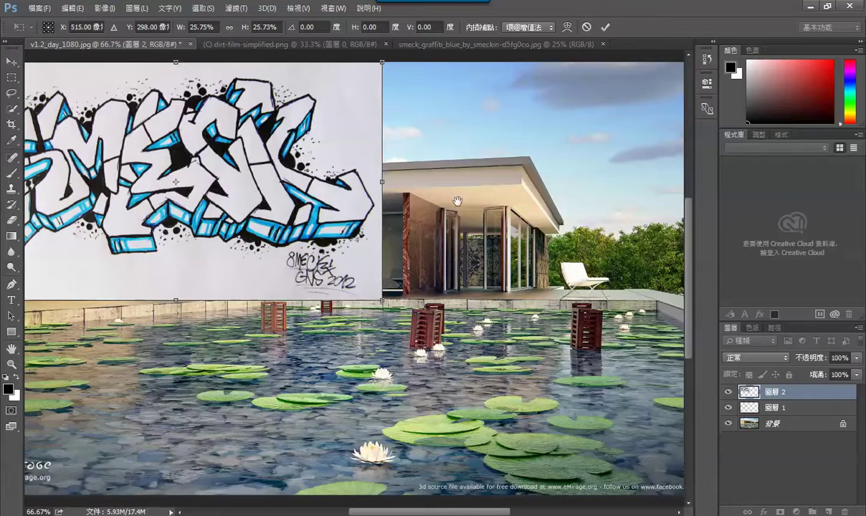
{"action": "left_click_drag", "start_coordinate": [457, 201], "coordinate": [631, 268]}
{"action": "left_click_drag", "start_coordinate": [553, 132], "coordinate": [450, 192]}
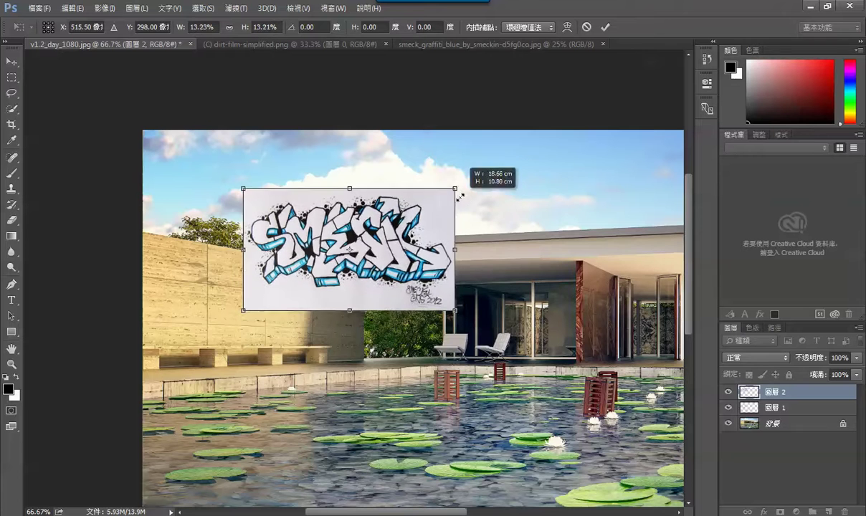
{"action": "left_click_drag", "start_coordinate": [430, 225], "coordinate": [335, 267]}
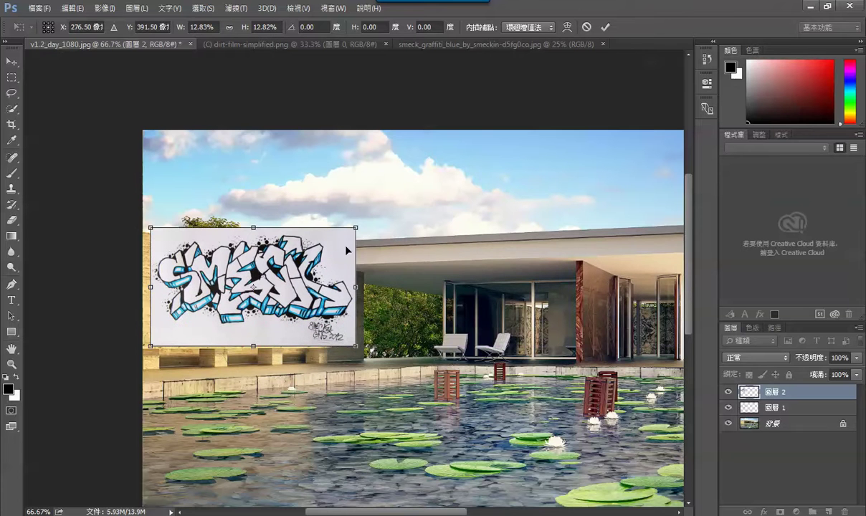
Distort the graffiti layer's corners to follow the stone wall's perspective and commit the transform.
{"action": "left_click_drag", "start_coordinate": [356, 228], "coordinate": [351, 274]}
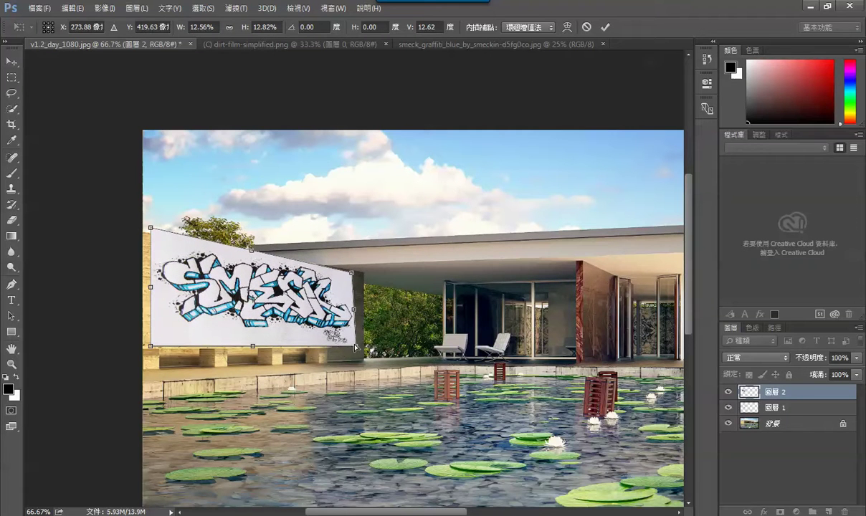
{"action": "left_click_drag", "start_coordinate": [356, 346], "coordinate": [353, 345]}
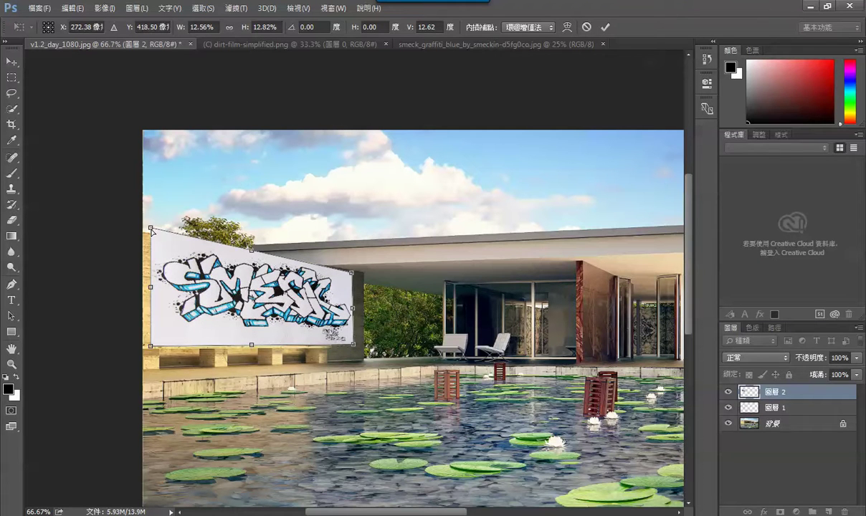
{"action": "left_click_drag", "start_coordinate": [152, 231], "coordinate": [150, 234]}
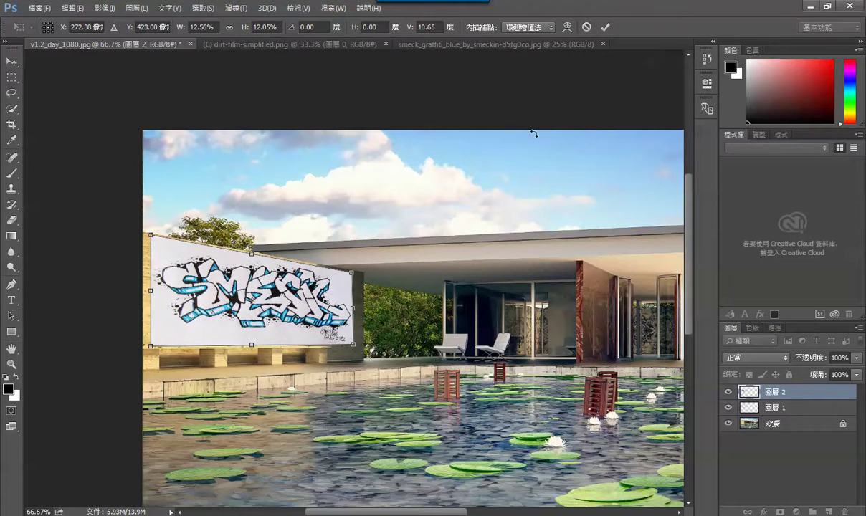
{"action": "left_click", "coordinate": [605, 27]}
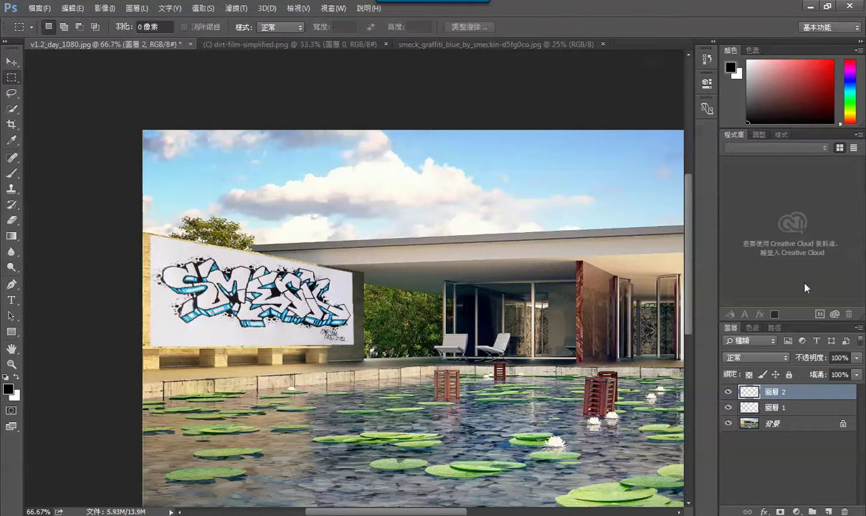
Try the Overlay blend mode on the graffiti layer and settle on Multiply (色彩增值).
{"action": "left_click", "coordinate": [780, 364]}
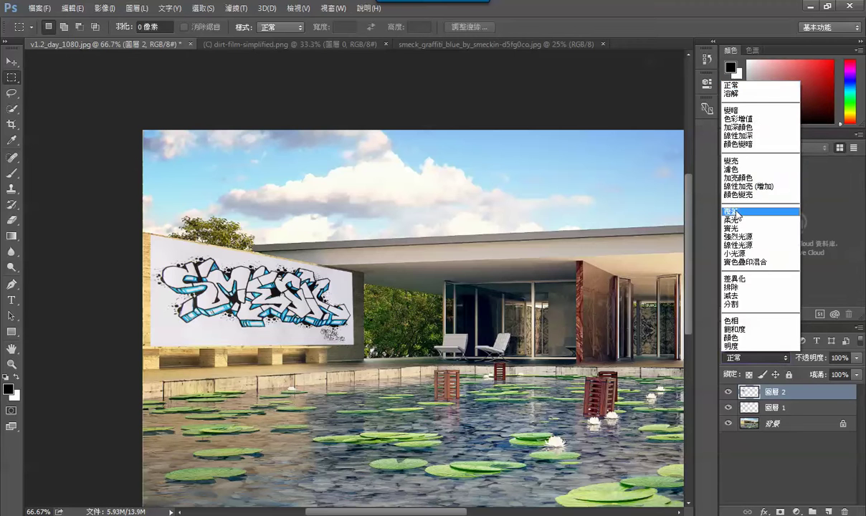
{"action": "left_click", "coordinate": [745, 211]}
{"action": "left_click", "coordinate": [758, 357]}
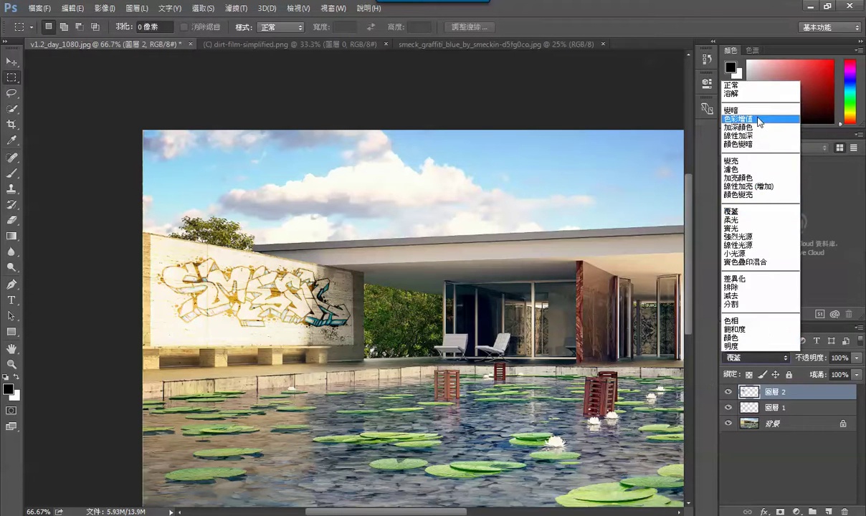
{"action": "left_click", "coordinate": [763, 119]}
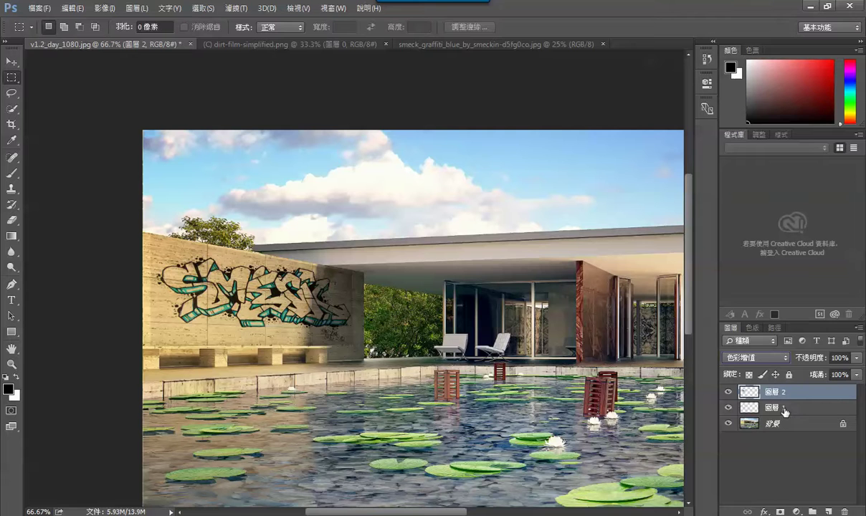
Lower the graffiti layer's white input level with Levels to brighten its paper background.
{"action": "key", "text": "ctrl+l"}
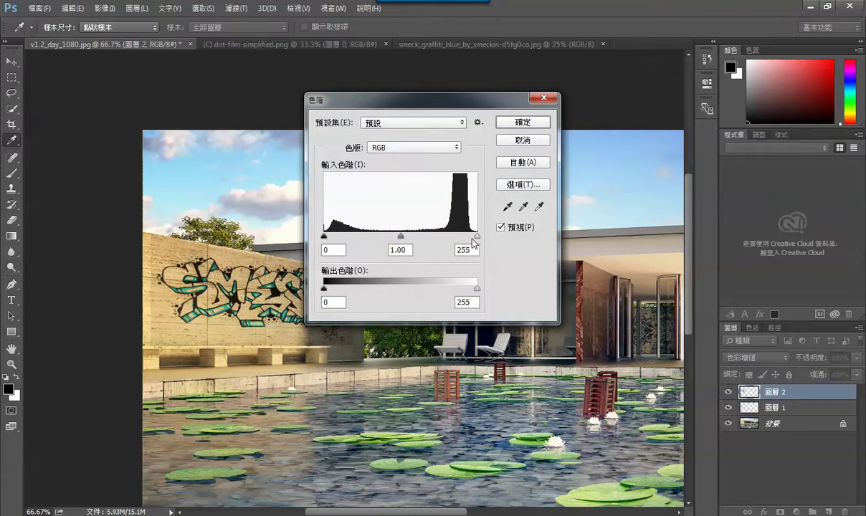
{"action": "left_click_drag", "start_coordinate": [477, 236], "coordinate": [457, 237]}
{"action": "left_click", "coordinate": [534, 121]}
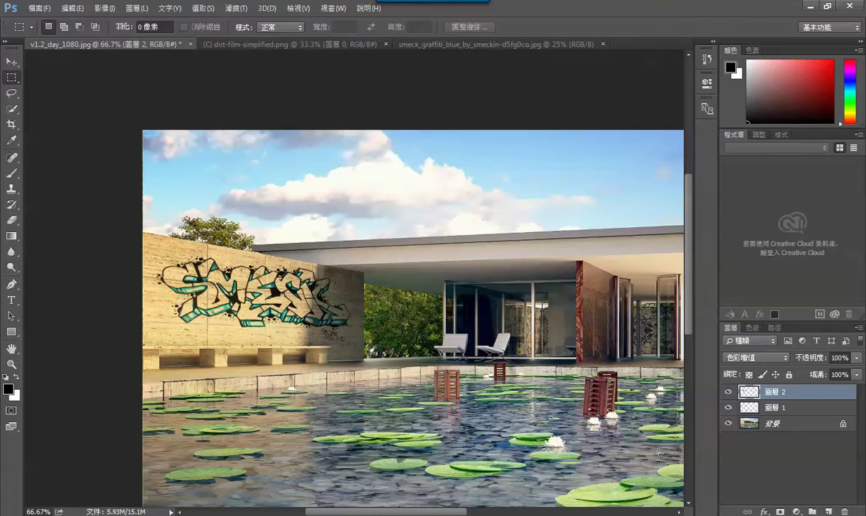
Reduce the graffiti layer's opacity to 80% and add a layer mask to it.
{"action": "left_click", "coordinate": [858, 359]}
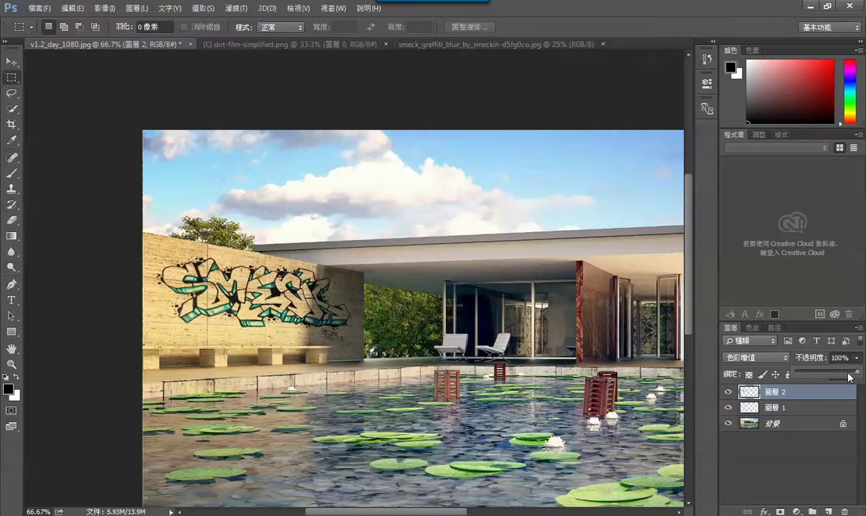
{"action": "left_click_drag", "start_coordinate": [849, 376], "coordinate": [851, 374]}
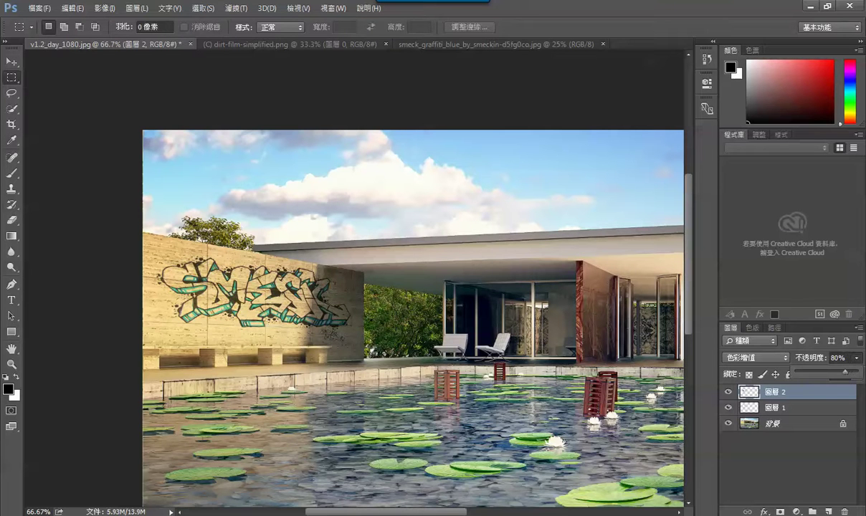
{"action": "left_click", "coordinate": [780, 512]}
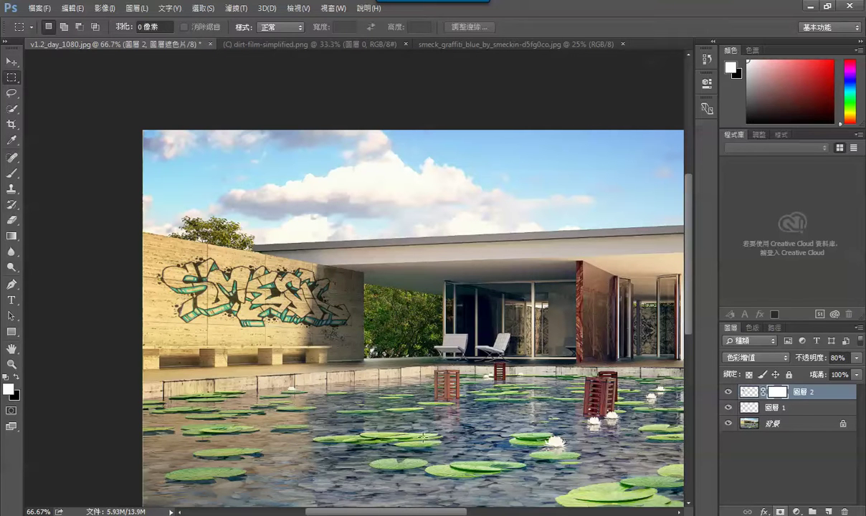
Set up a spatter brush at 40 px and 20% opacity with black as foreground colour for the graffiti layer's mask.
{"action": "left_click", "coordinate": [11, 174]}
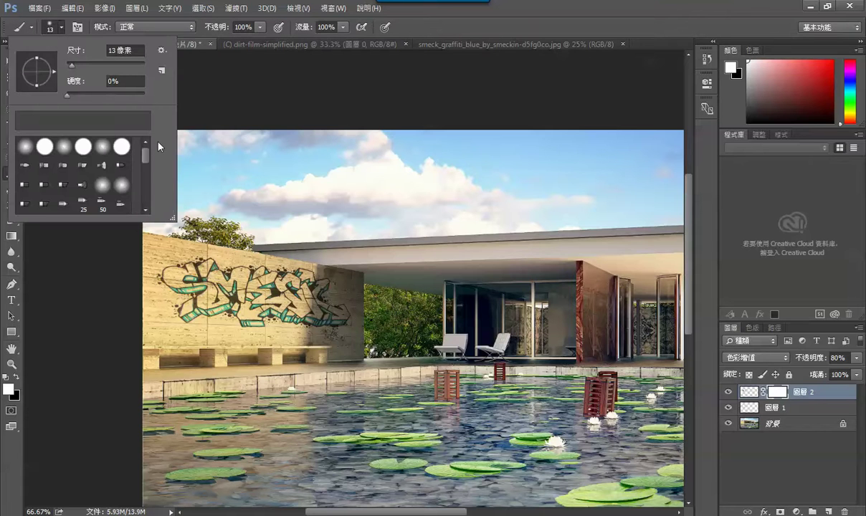
{"action": "left_click_drag", "start_coordinate": [172, 214], "coordinate": [202, 428]}
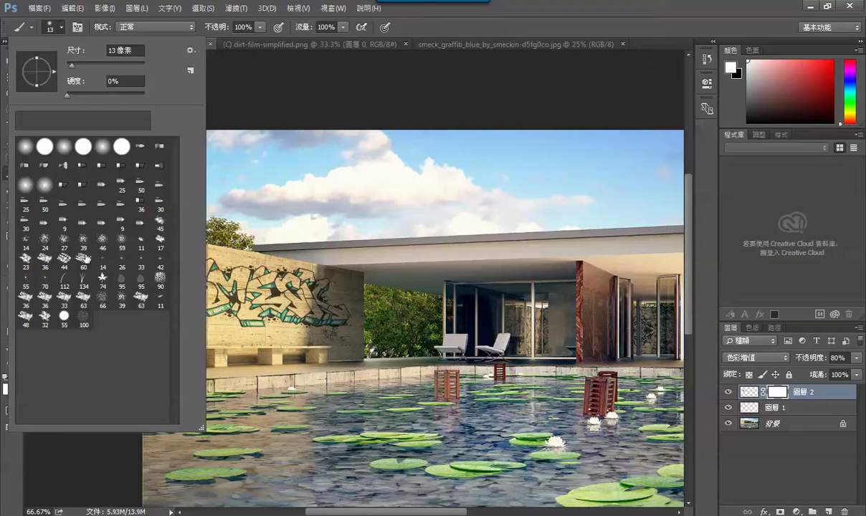
{"action": "left_click", "coordinate": [83, 230]}
{"action": "key", "text": "Return"}
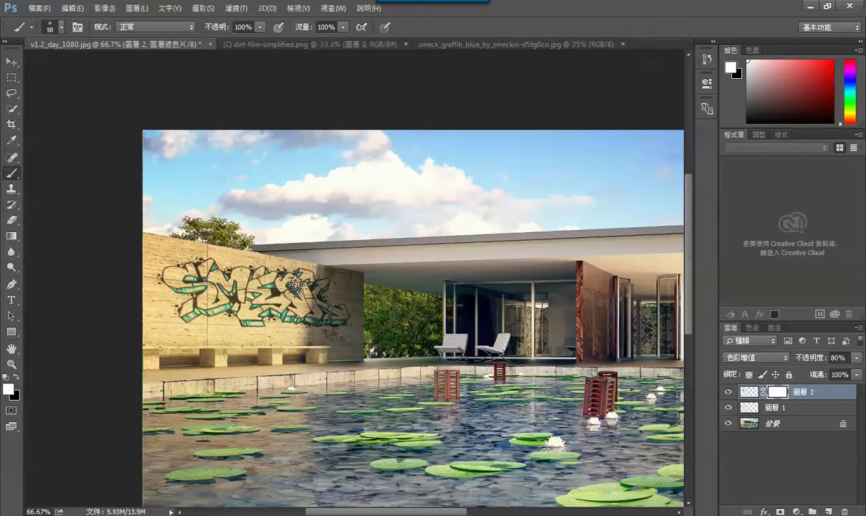
{"action": "key", "text": "bracketleft"}
{"action": "key", "text": "x"}
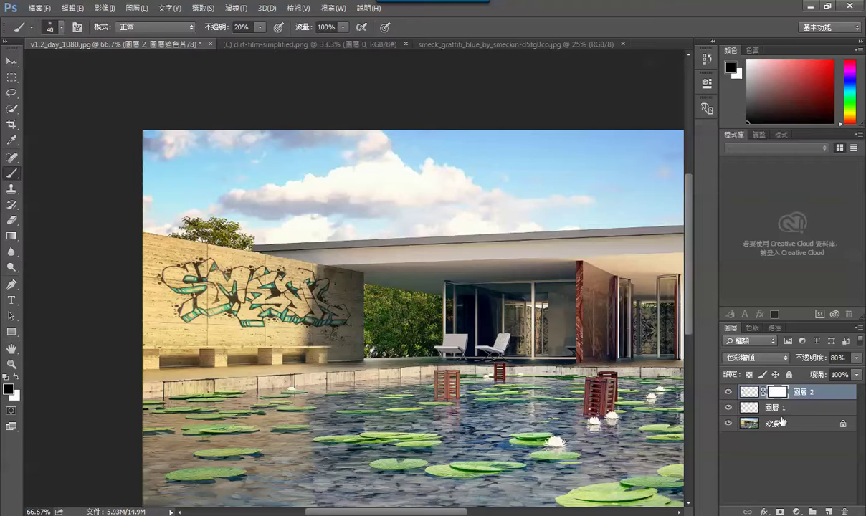
Merge the graffiti and dirt layers into the background so that only one layer remains.
{"action": "left_click", "coordinate": [787, 429]}
{"action": "key", "text": "ctrl+z"}
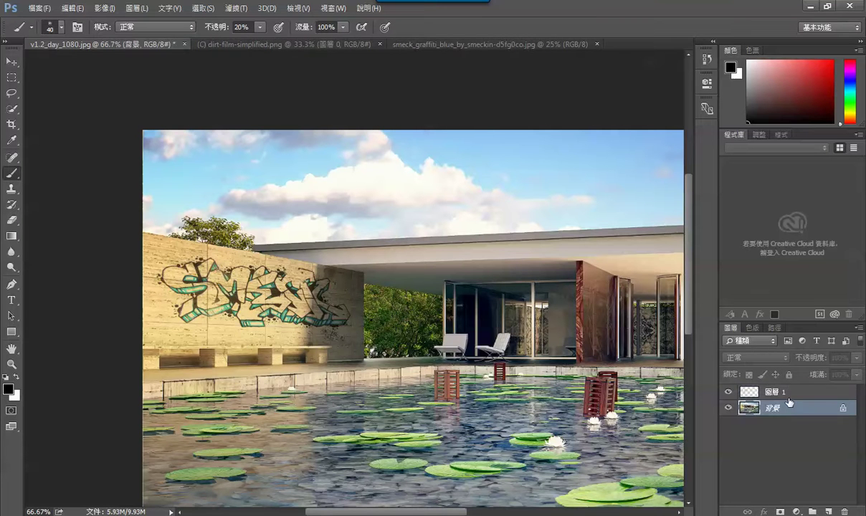
{"action": "left_click", "coordinate": [793, 393]}
{"action": "key", "text": "Delete"}
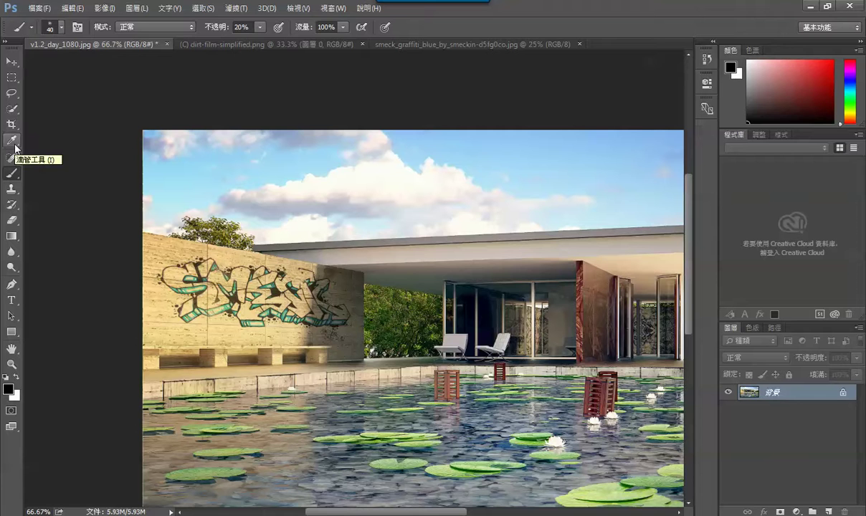
Quick-select the sky, convert the background into a normal layer, and hide the sky with an inverted layer mask.
{"action": "key", "text": "w"}
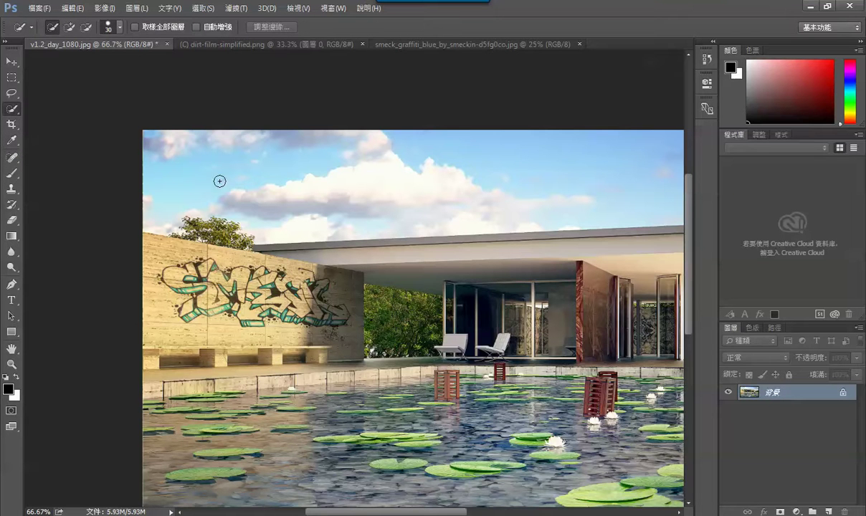
{"action": "mouse_move", "coordinate": [207, 170]}
{"action": "left_mouse_down"}
{"action": "mouse_move", "coordinate": [235, 141]}
{"action": "mouse_move", "coordinate": [239, 170]}
{"action": "mouse_move", "coordinate": [446, 176]}
{"action": "mouse_move", "coordinate": [643, 167]}
{"action": "left_mouse_up"}
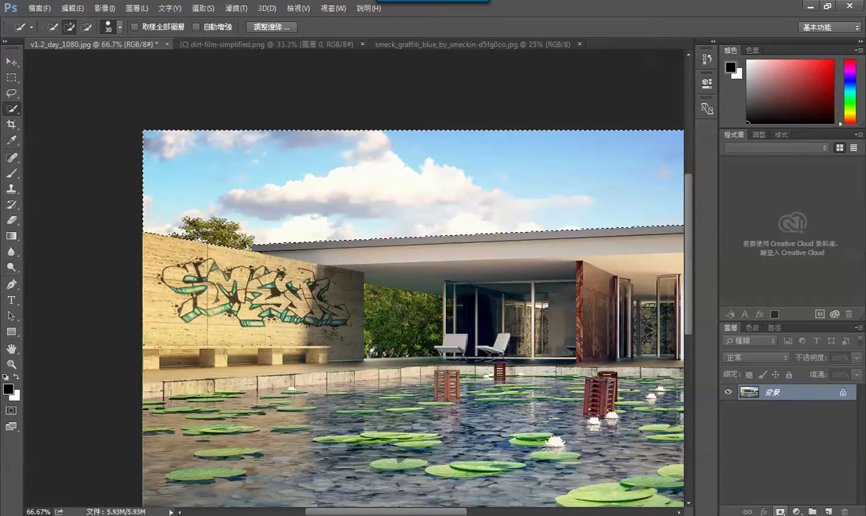
{"action": "double_click", "coordinate": [770, 392]}
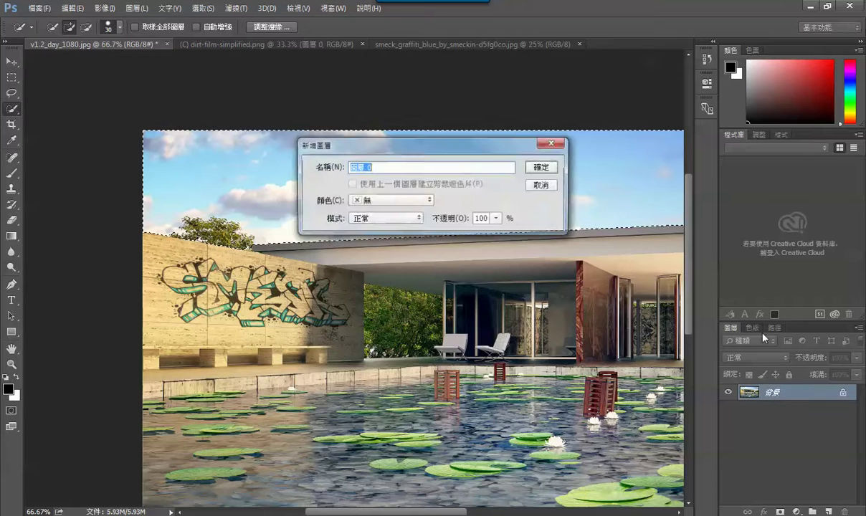
{"action": "left_click", "coordinate": [543, 167]}
{"action": "left_click", "coordinate": [780, 512]}
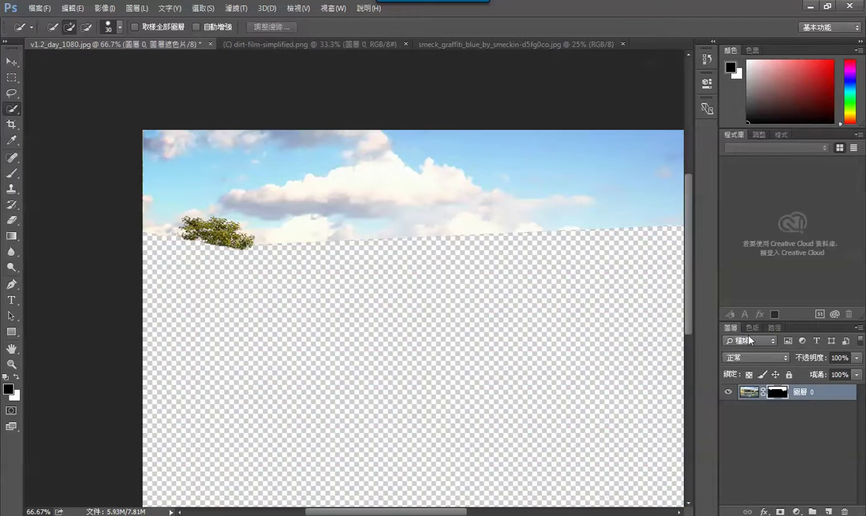
{"action": "key", "text": "ctrl+i"}
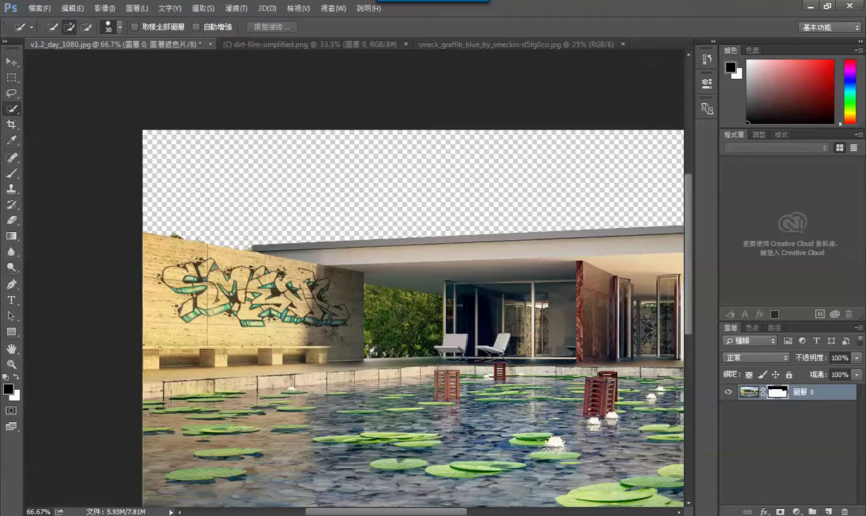
Switch to Chrome and search Google Images for "sky" in a new tab.
{"action": "left_click", "coordinate": [278, 450]}
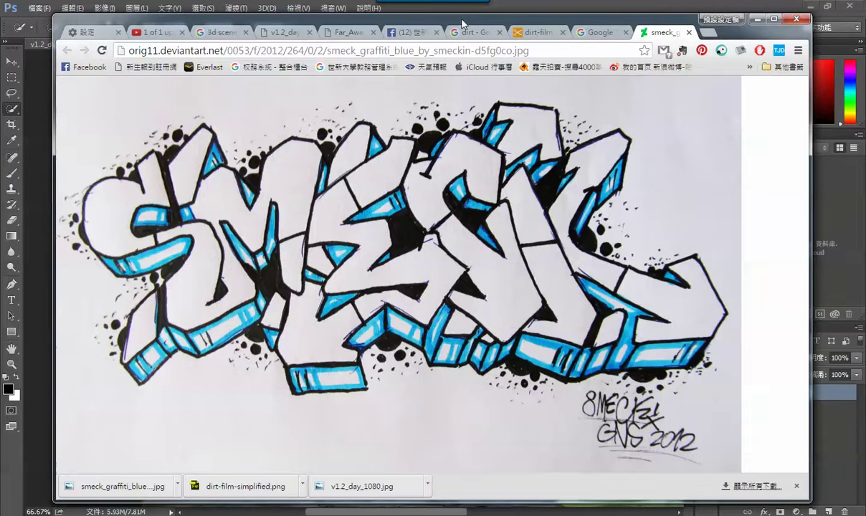
{"action": "key", "text": "ctrl+t"}
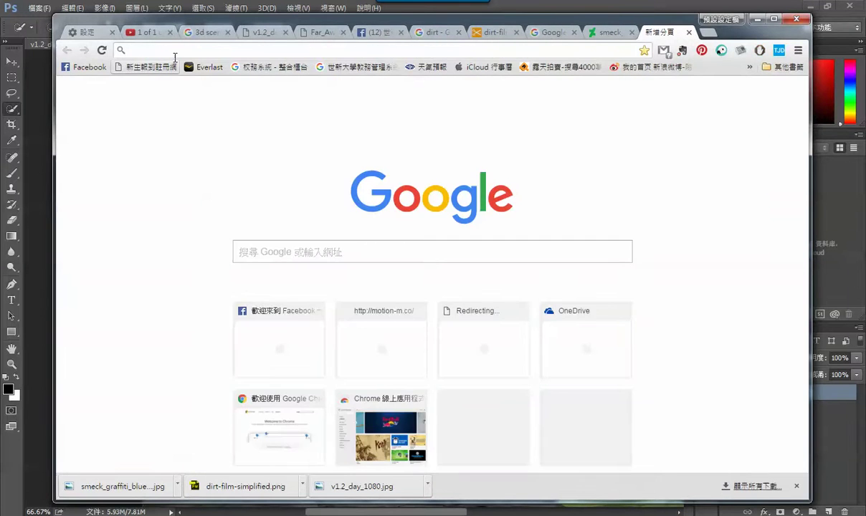
{"action": "type", "text": "sky"}
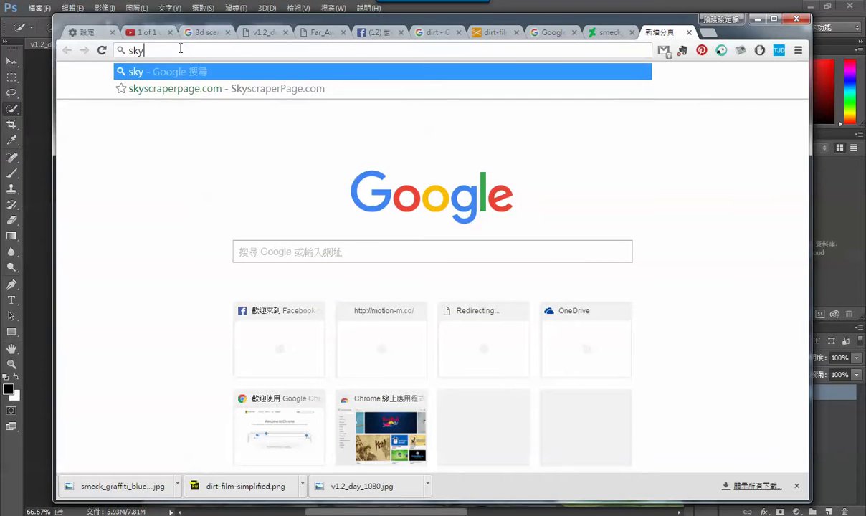
{"action": "key", "text": "Return"}
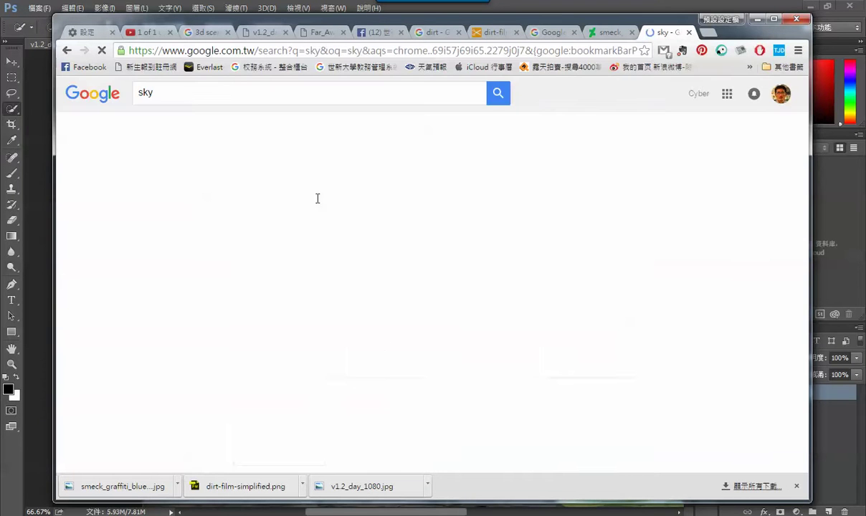
{"action": "scroll", "coordinate": [246, 339], "scroll_direction": "down", "scroll_amount": 4}
{"action": "scroll", "coordinate": [246, 339], "scroll_direction": "up", "scroll_amount": 4}
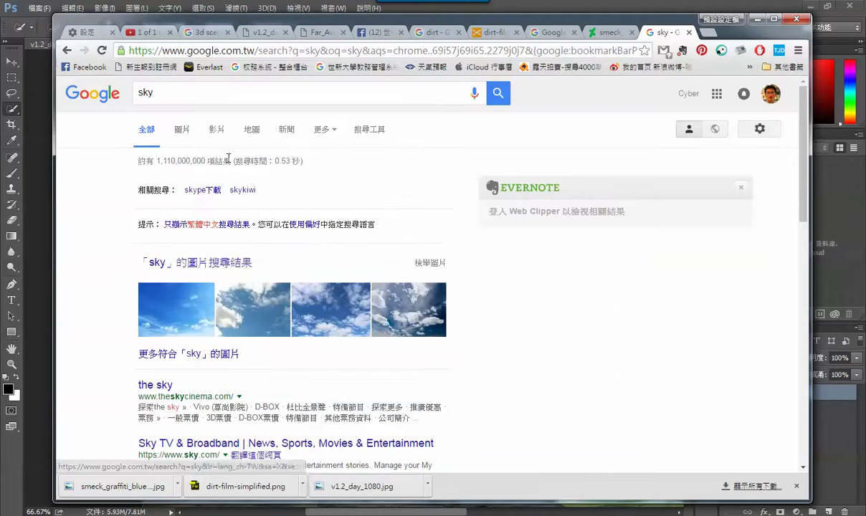
{"action": "left_click", "coordinate": [181, 130]}
Browse the sky image results, view the Burning Sky sunset picture at full size, and return to the results.
{"action": "scroll", "coordinate": [506, 339], "scroll_direction": "down", "scroll_amount": 10}
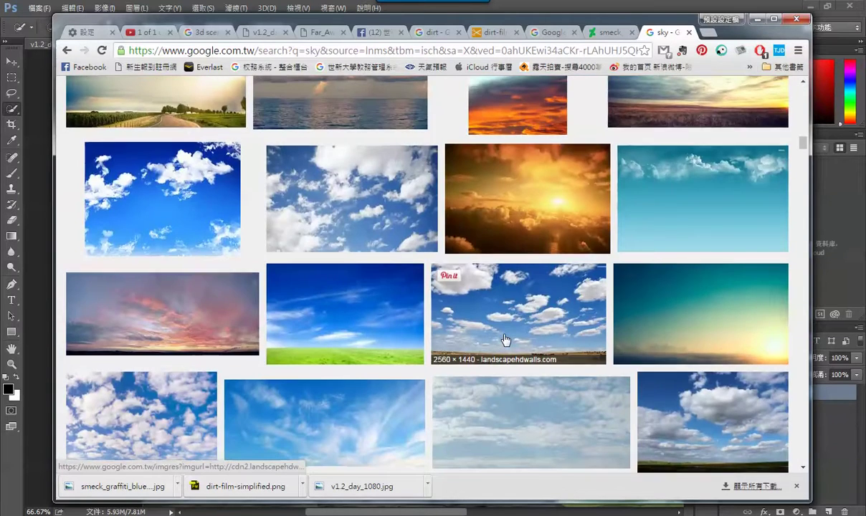
{"action": "scroll", "coordinate": [506, 339], "scroll_direction": "down", "scroll_amount": 5}
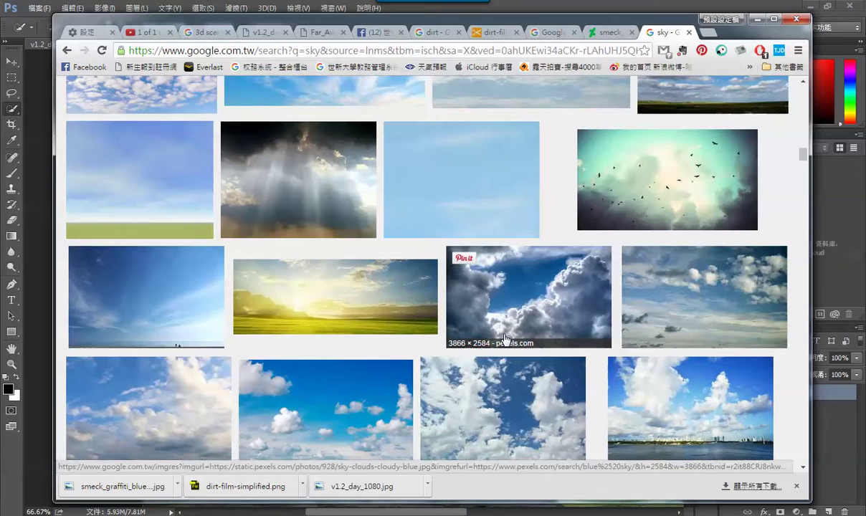
{"action": "scroll", "coordinate": [505, 340], "scroll_direction": "down", "scroll_amount": 4}
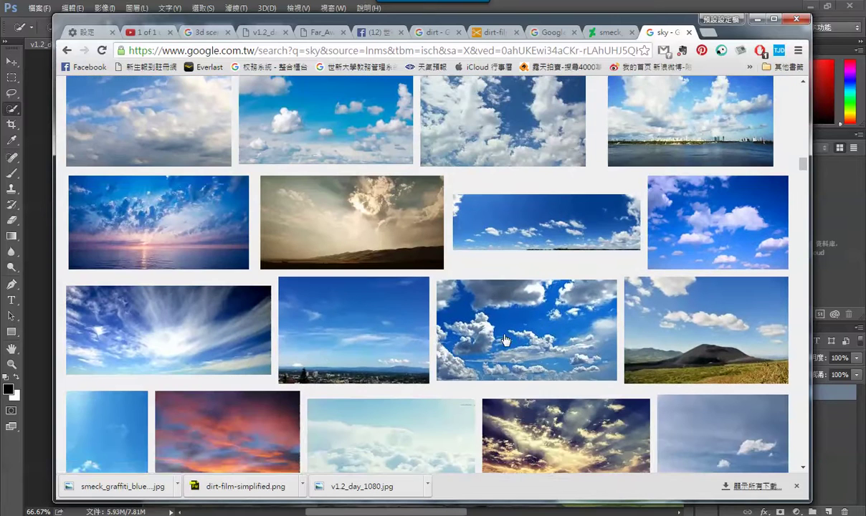
{"action": "scroll", "coordinate": [86, 276], "scroll_direction": "down", "scroll_amount": 1}
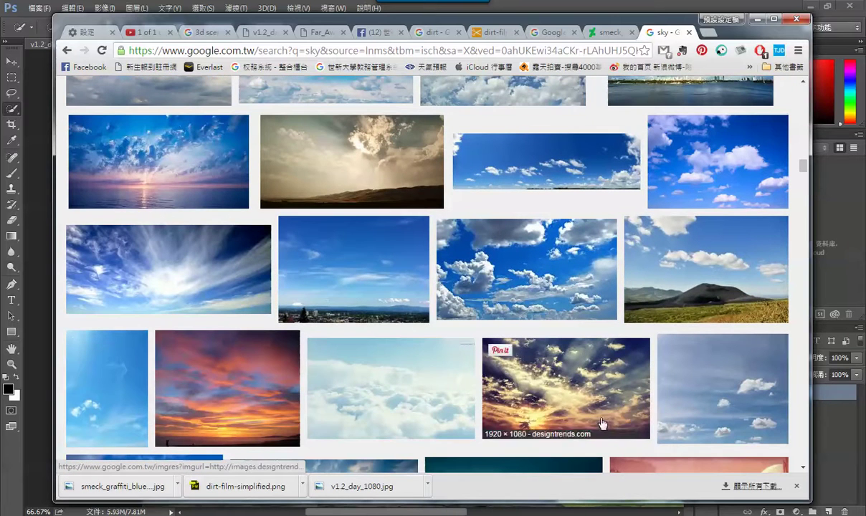
{"action": "left_click", "coordinate": [236, 422]}
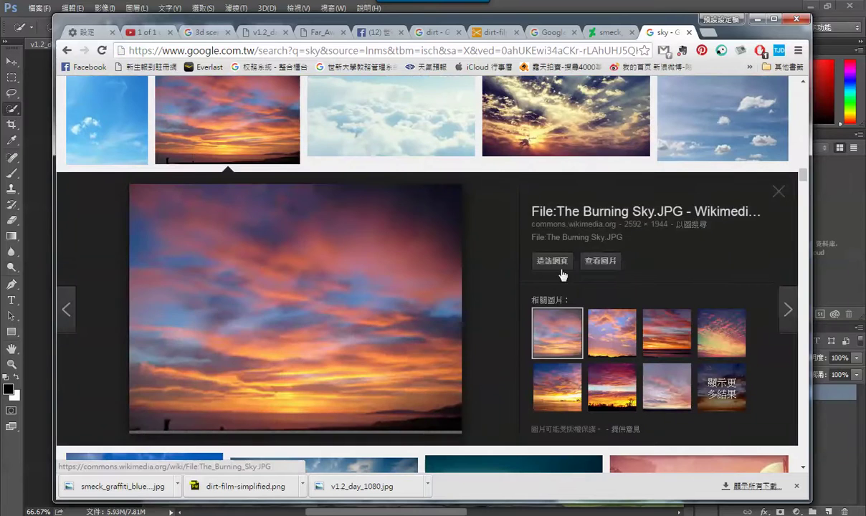
{"action": "left_click", "coordinate": [615, 262]}
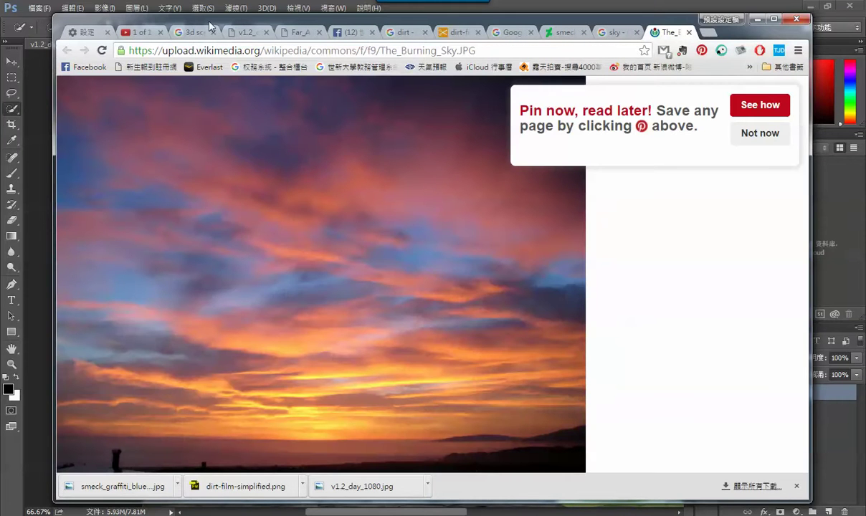
{"action": "left_click_drag", "start_coordinate": [210, 27], "coordinate": [269, 31]}
{"action": "left_click", "coordinate": [684, 37]}
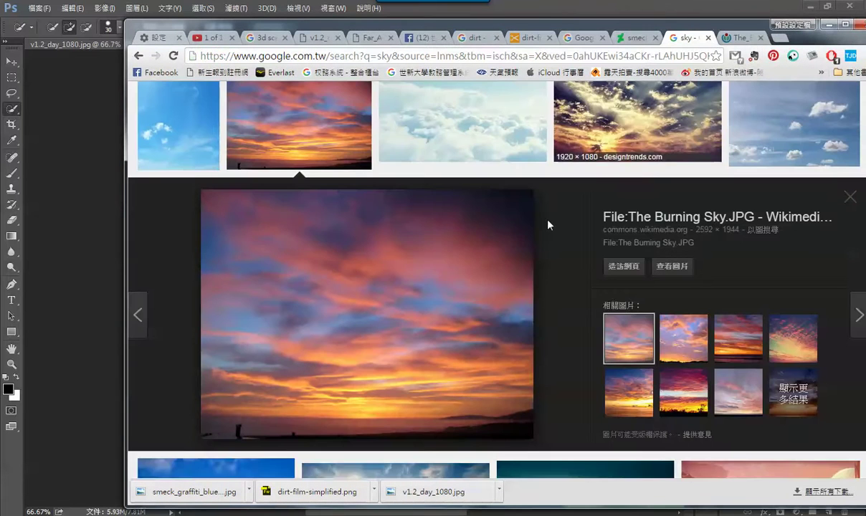
Find the deep blue sky picture with large grey-white clouds in the image results and open it at full size.
{"action": "scroll", "coordinate": [629, 305], "scroll_direction": "down", "scroll_amount": 3}
{"action": "scroll", "coordinate": [628, 305], "scroll_direction": "up", "scroll_amount": 5}
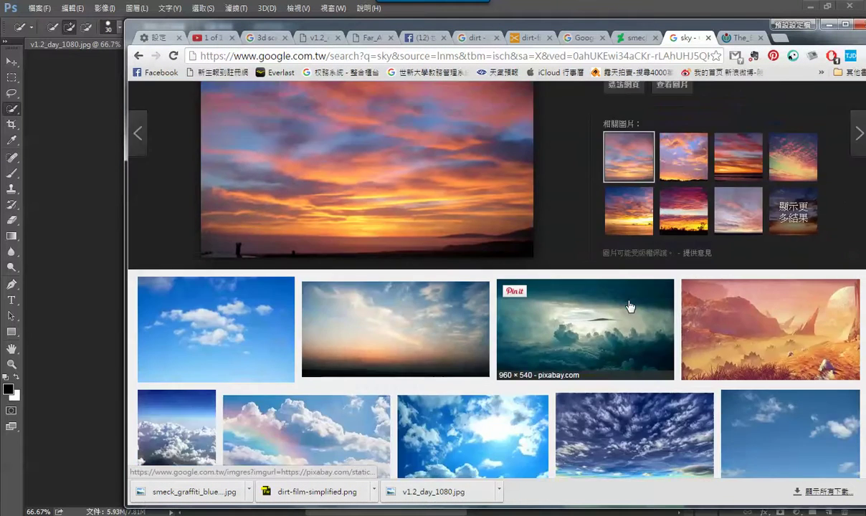
{"action": "scroll", "coordinate": [629, 306], "scroll_direction": "up", "scroll_amount": 3}
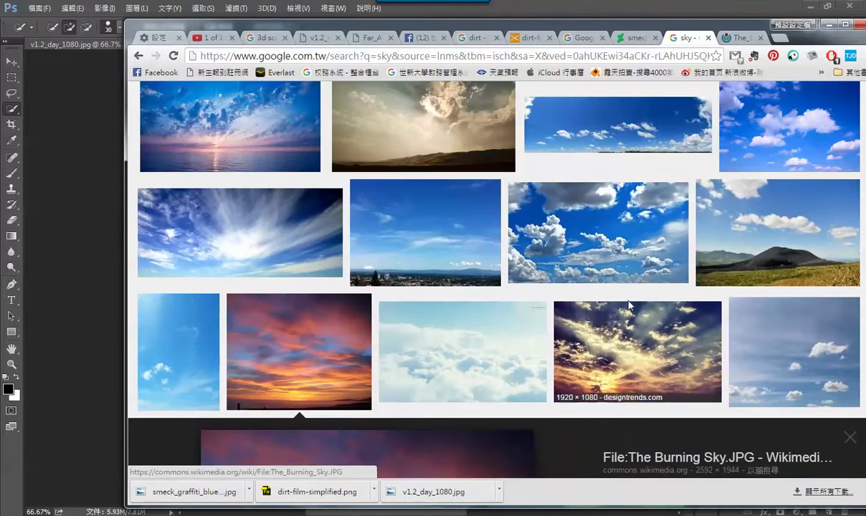
{"action": "left_click", "coordinate": [598, 231]}
{"action": "left_click", "coordinate": [680, 266]}
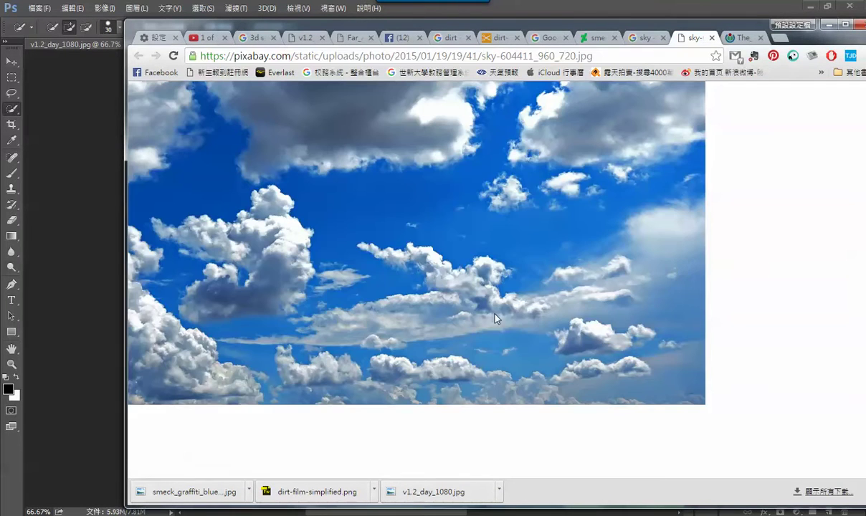
Save the cloudy sky picture to the desktop (桌面) as a JPEG named sky.
{"action": "right_click", "coordinate": [445, 250]}
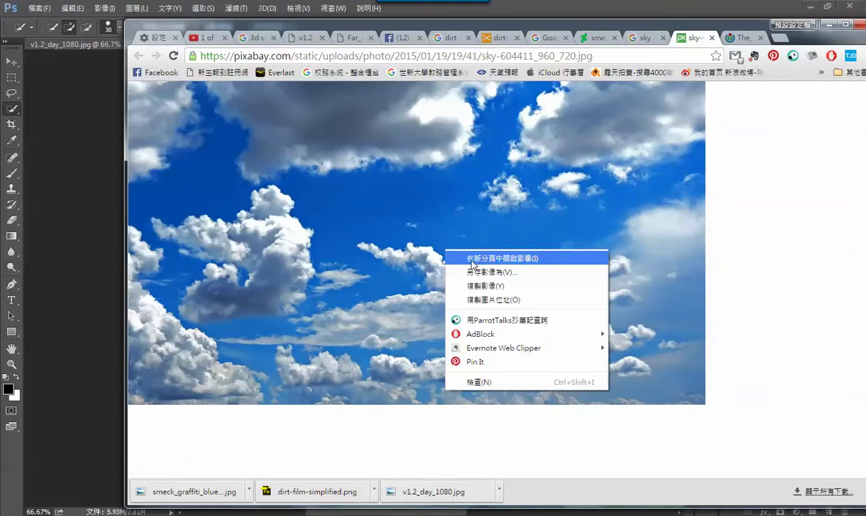
{"action": "left_click", "coordinate": [490, 276]}
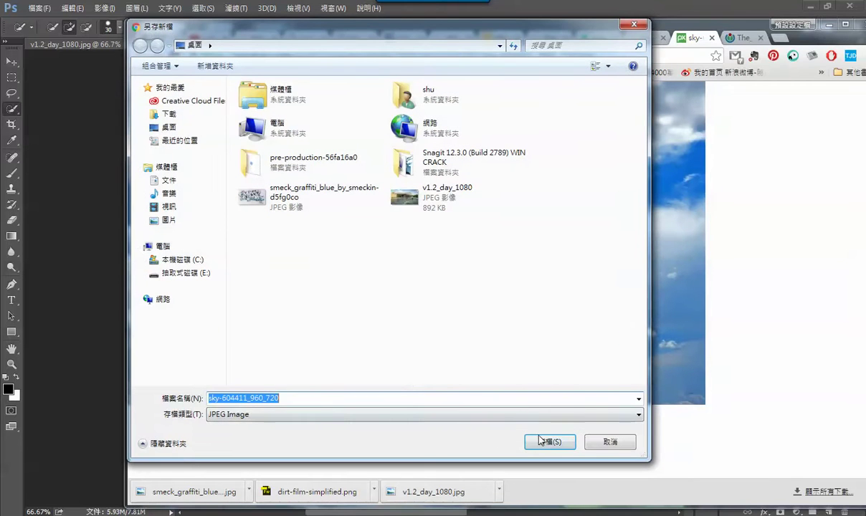
{"action": "type", "text": "sky"}
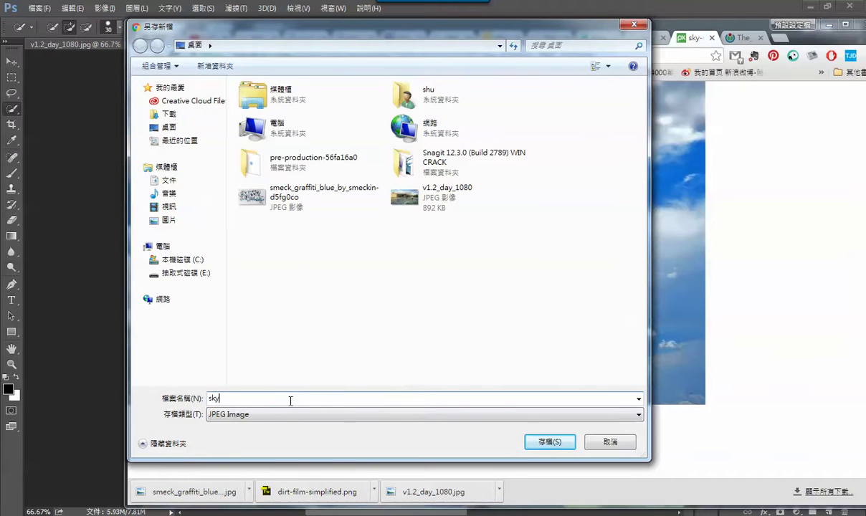
{"action": "left_click", "coordinate": [546, 441]}
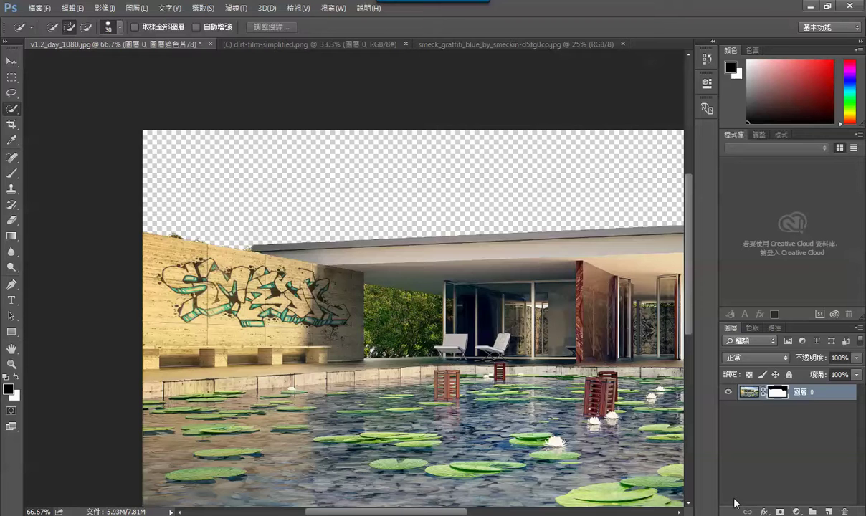
Switch to Photoshop, open sky.jpg, and copy the whole picture into the house document as a new layer.
{"action": "key", "text": "ctrl+o"}
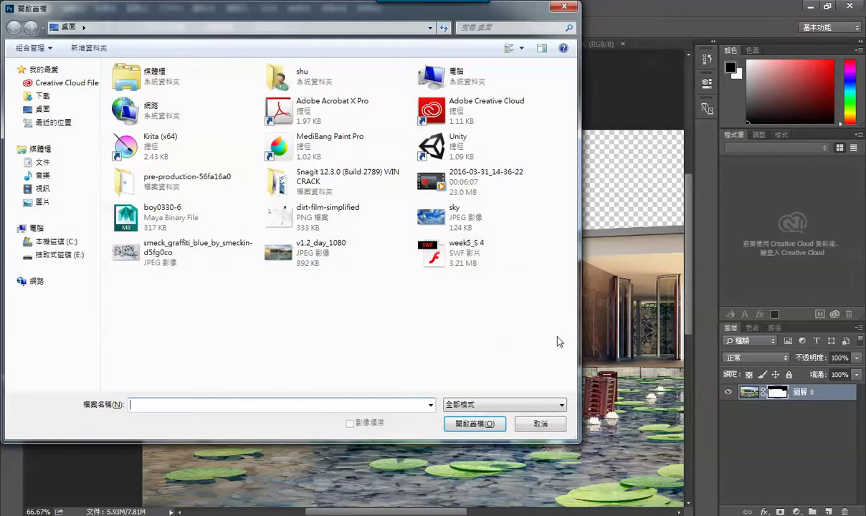
{"action": "double_click", "coordinate": [444, 215]}
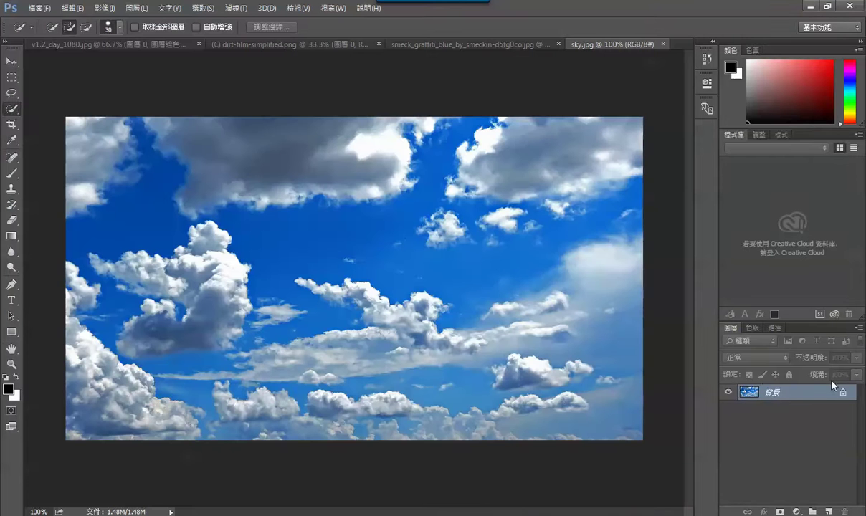
{"action": "key", "text": "ctrl+a"}
{"action": "left_click_drag", "start_coordinate": [406, 151], "coordinate": [363, 234]}
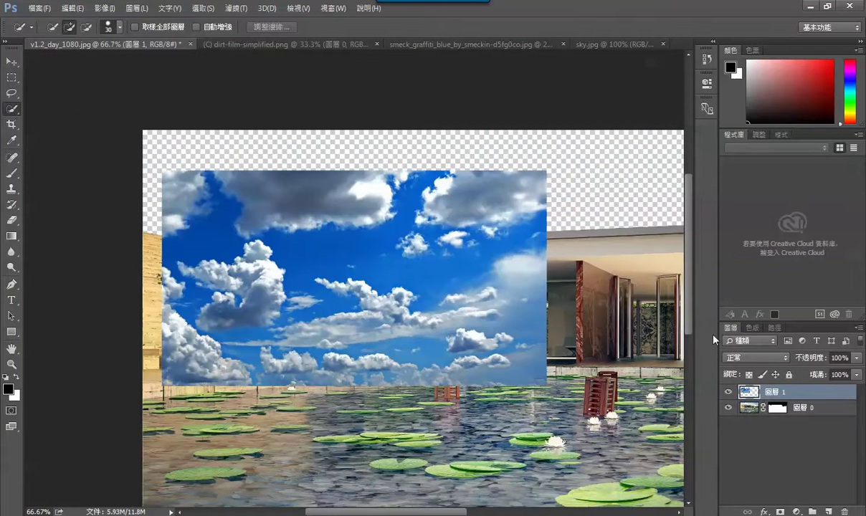
Scale the sky layer to about 200% so it fills the canvas, and move it beneath the masked house layer.
{"action": "key", "text": "ctrl+minus"}
{"action": "key", "text": "ctrl+t"}
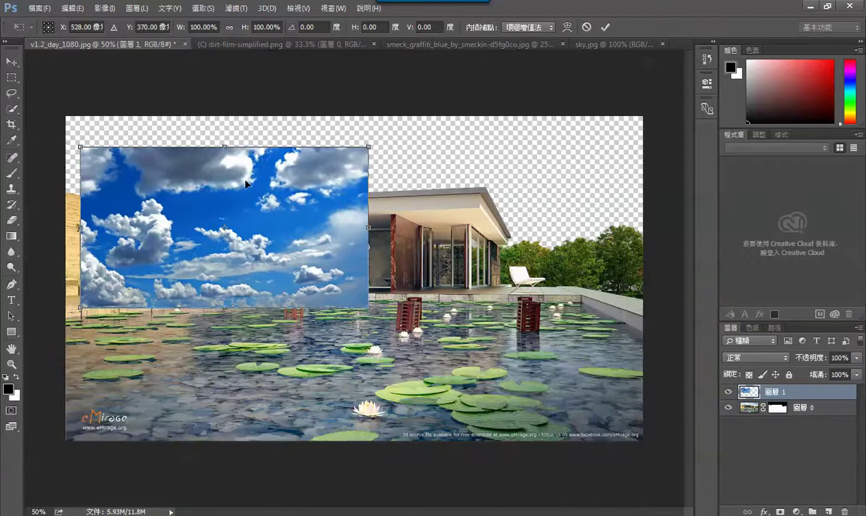
{"action": "left_click_drag", "start_coordinate": [245, 184], "coordinate": [231, 153]}
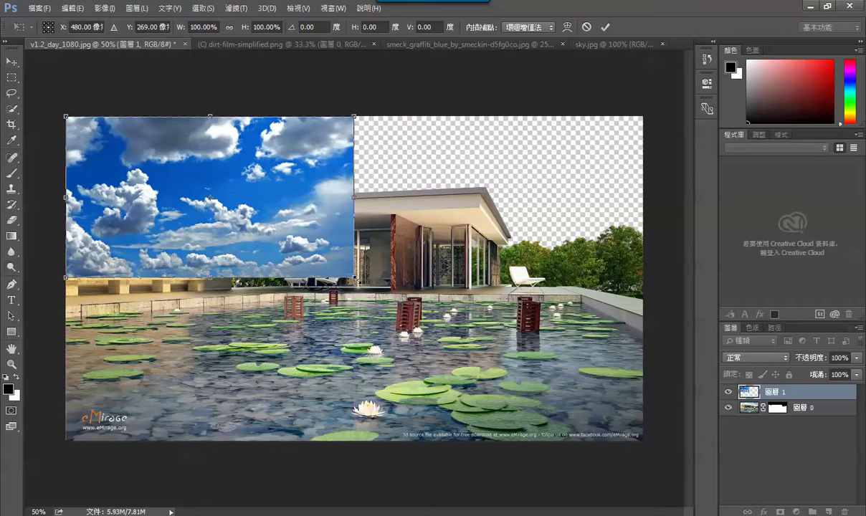
{"action": "left_click_drag", "start_coordinate": [354, 276], "coordinate": [646, 433]}
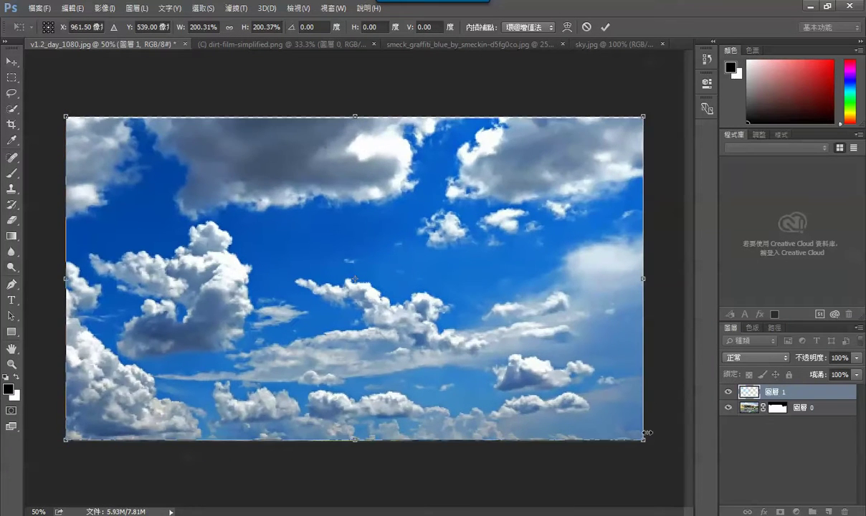
{"action": "key", "text": "Return"}
{"action": "key", "text": "w"}
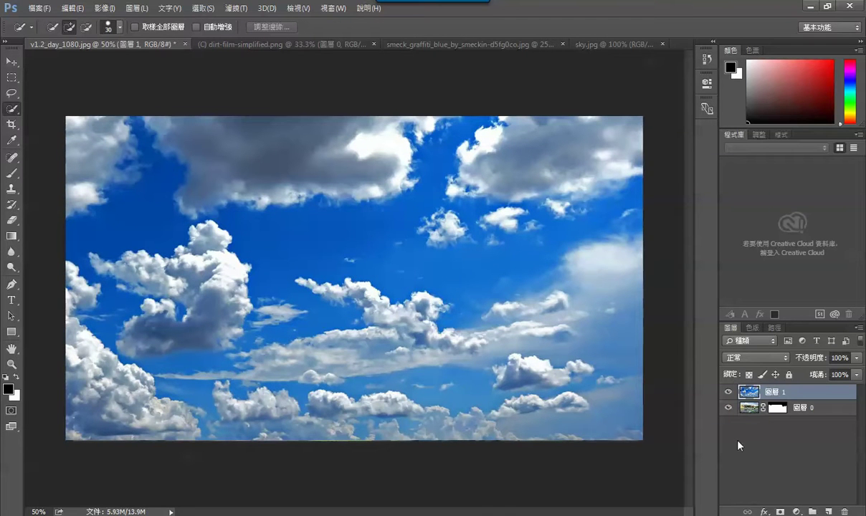
{"action": "key", "text": "ctrl+bracketleft"}
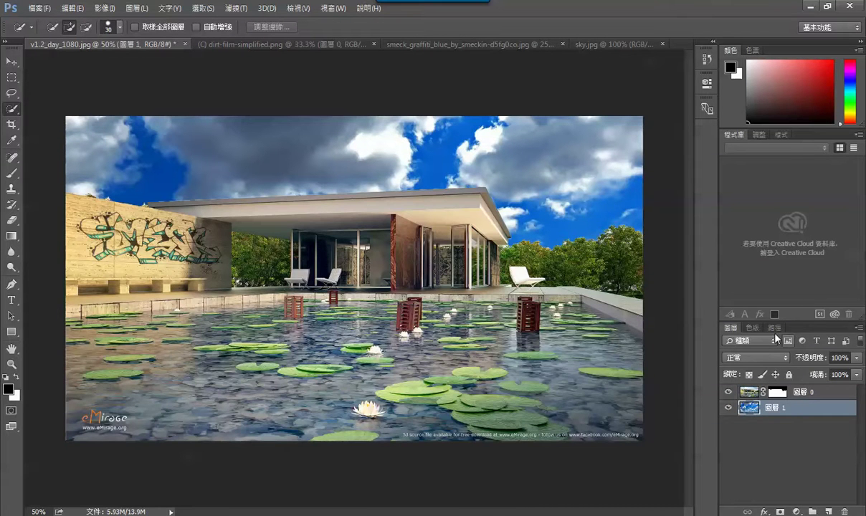
Apply the layer mask (套用圖層遮色片) permanently to the house layer 圖層 0 and deselect the layers.
{"action": "left_click", "coordinate": [786, 394]}
{"action": "double_click", "coordinate": [787, 393]}
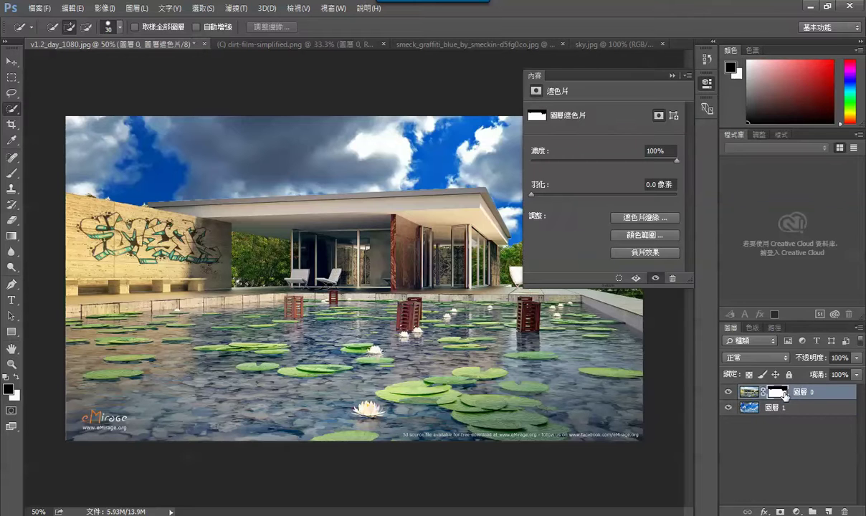
{"action": "right_click", "coordinate": [782, 392]}
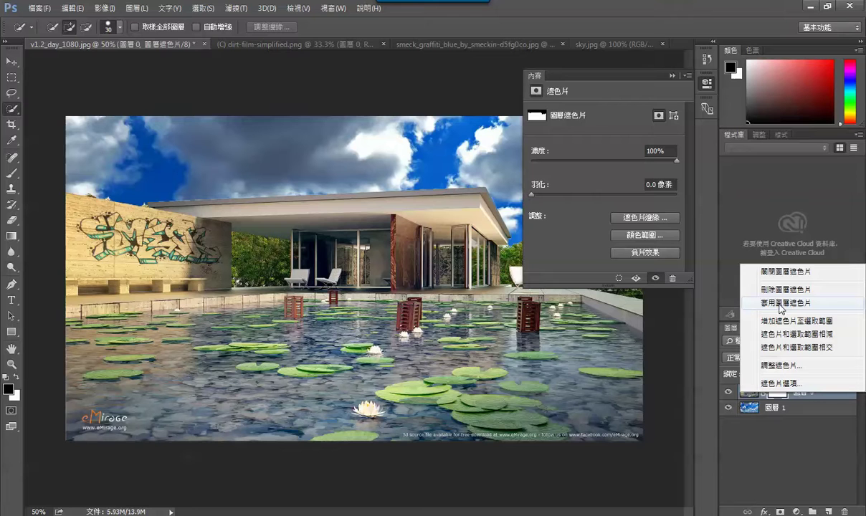
{"action": "left_click", "coordinate": [781, 303]}
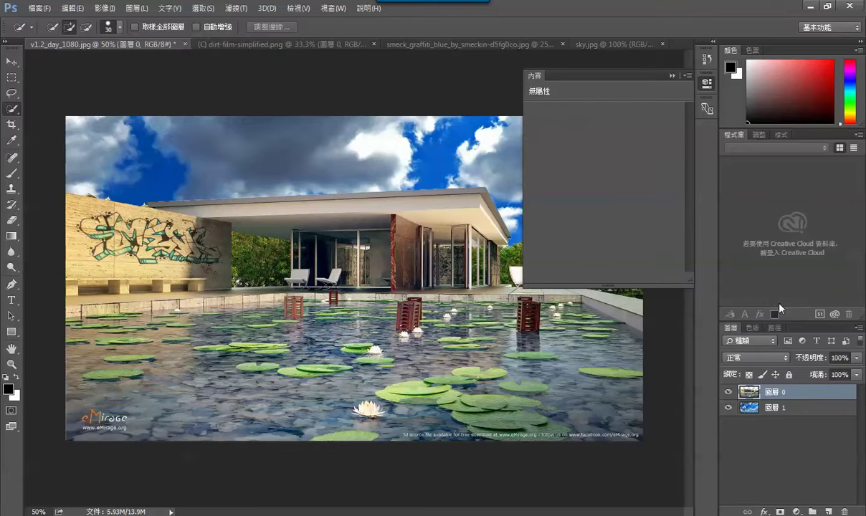
{"action": "left_click", "coordinate": [800, 491]}
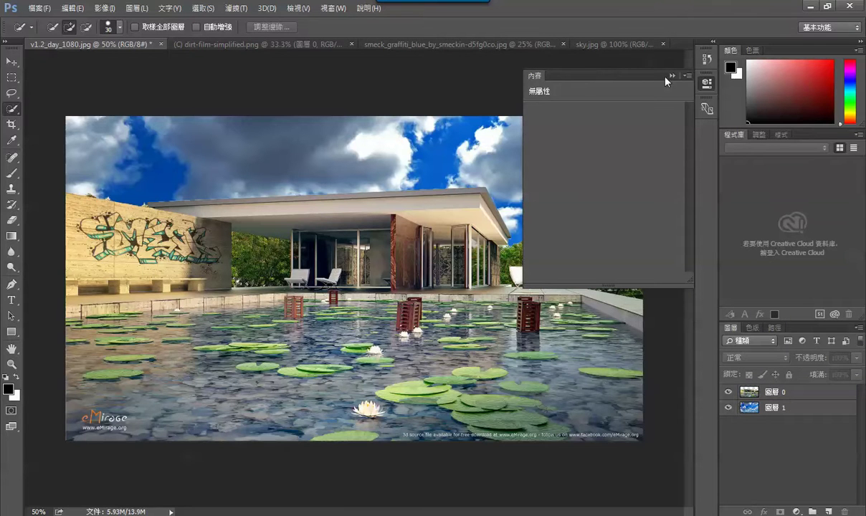
Save the layered house document to the desktop (桌面) as a Photoshop file named a, with maximum compatibility kept on.
{"action": "left_click", "coordinate": [38, 7]}
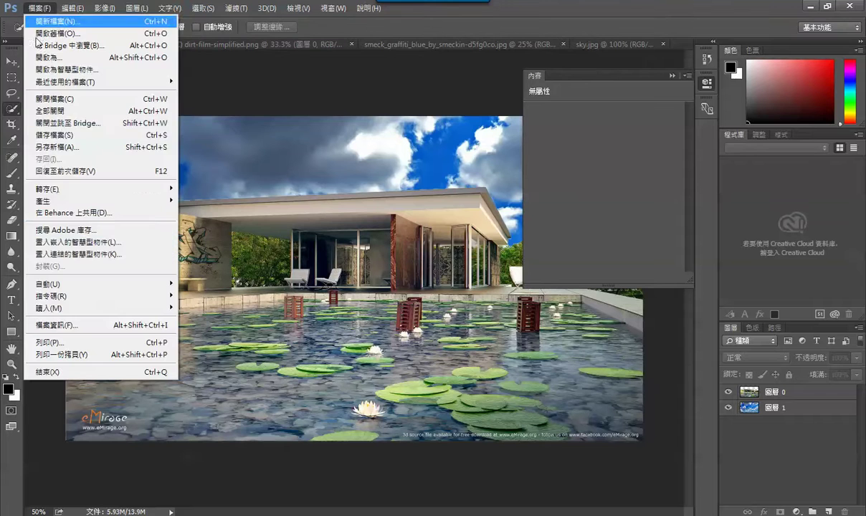
{"action": "left_click", "coordinate": [75, 135]}
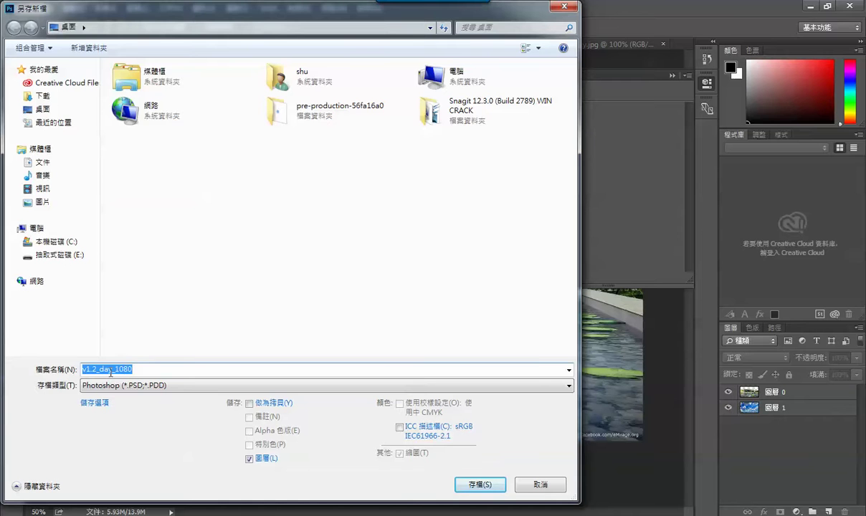
{"action": "type", "text": "同"}
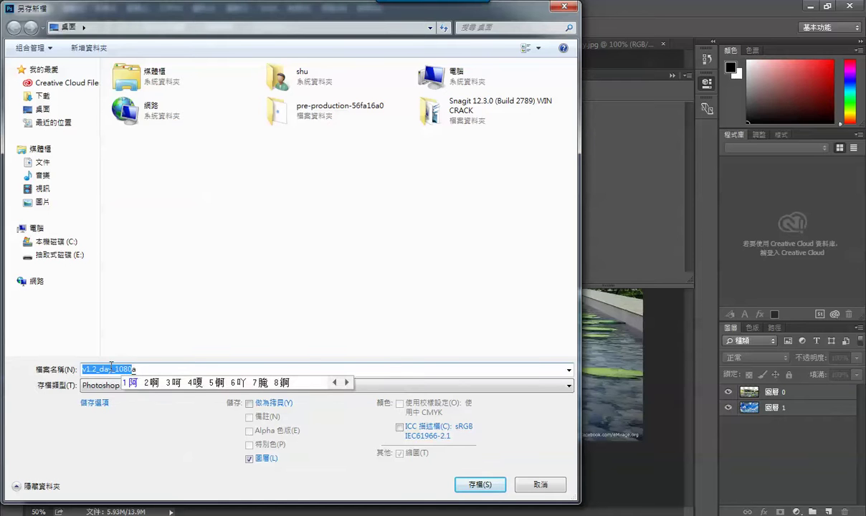
{"action": "key", "text": "BackSpace"}
{"action": "key", "text": "BackSpace"}
{"action": "type", "text": "a"}
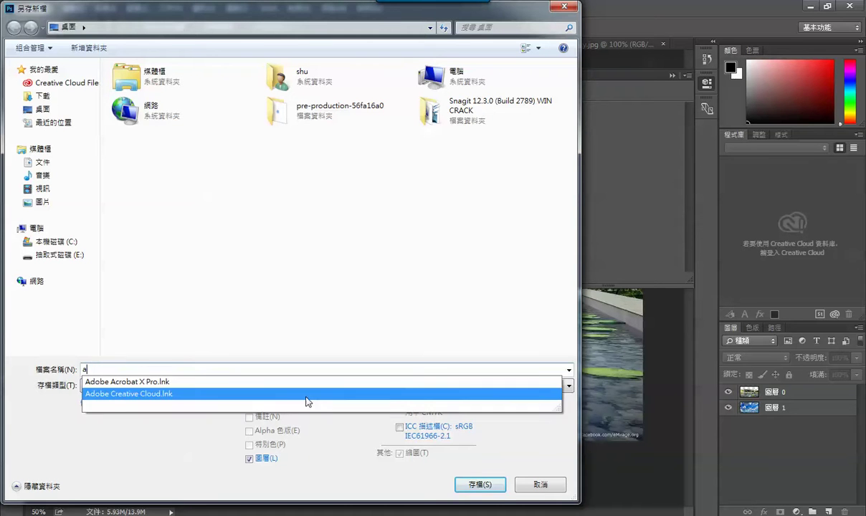
{"action": "left_click", "coordinate": [492, 487]}
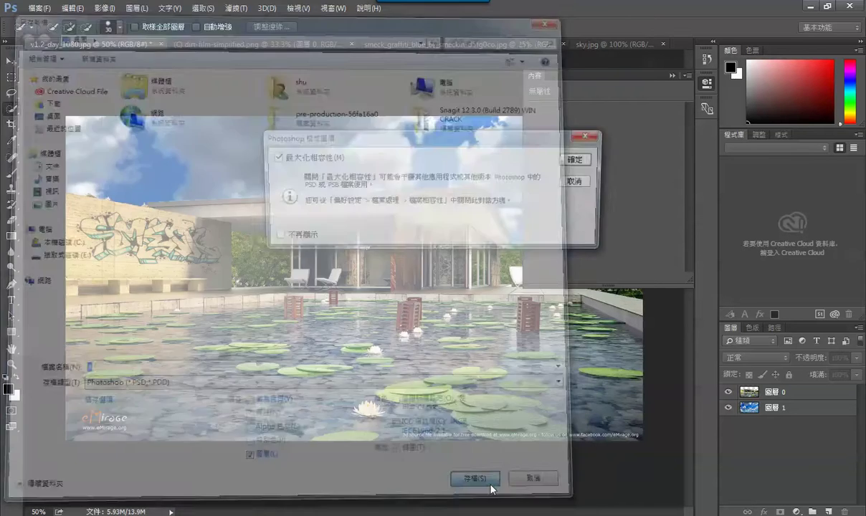
{"action": "left_click", "coordinate": [539, 157]}
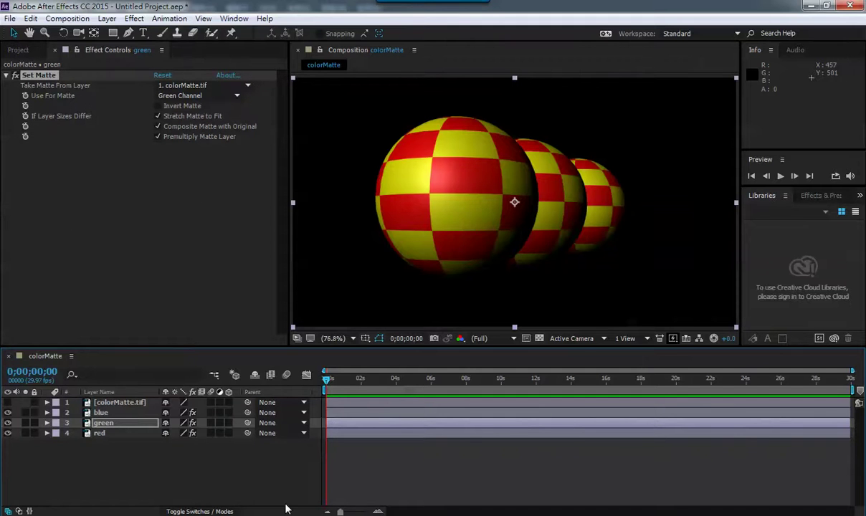
Switch to After Effects, import a.psd from the desktop as Composition - Retain Layer Sizes with editable layer styles, and open composition a.
{"action": "key", "text": "ctrl+q"}
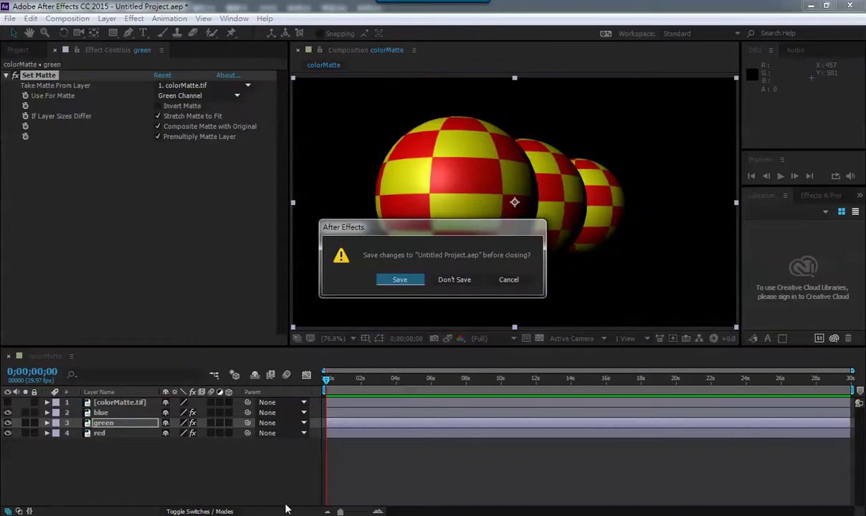
{"action": "left_click", "coordinate": [508, 282]}
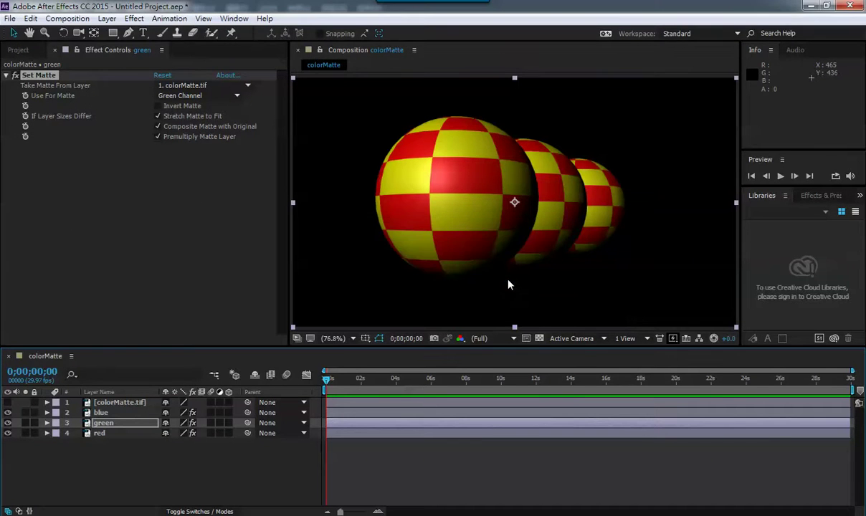
{"action": "key", "text": "ctrl+i"}
{"action": "left_click", "coordinate": [43, 134]}
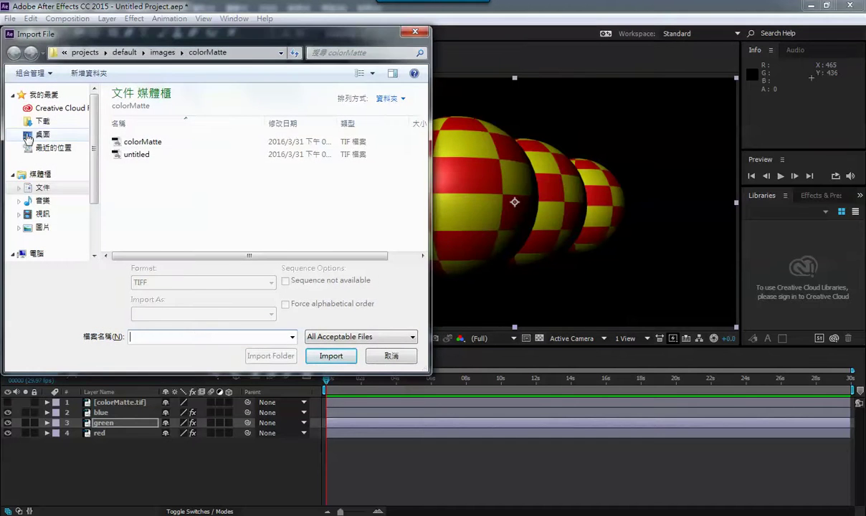
{"action": "scroll", "coordinate": [215, 215], "scroll_direction": "down", "scroll_amount": 2}
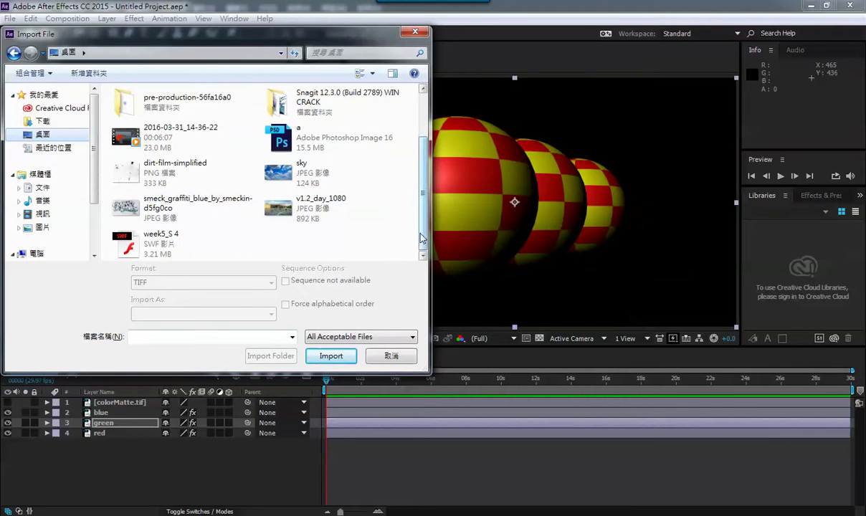
{"action": "scroll", "coordinate": [396, 218], "scroll_direction": "up", "scroll_amount": 1}
{"action": "left_click", "coordinate": [317, 165]}
{"action": "left_click", "coordinate": [265, 314]}
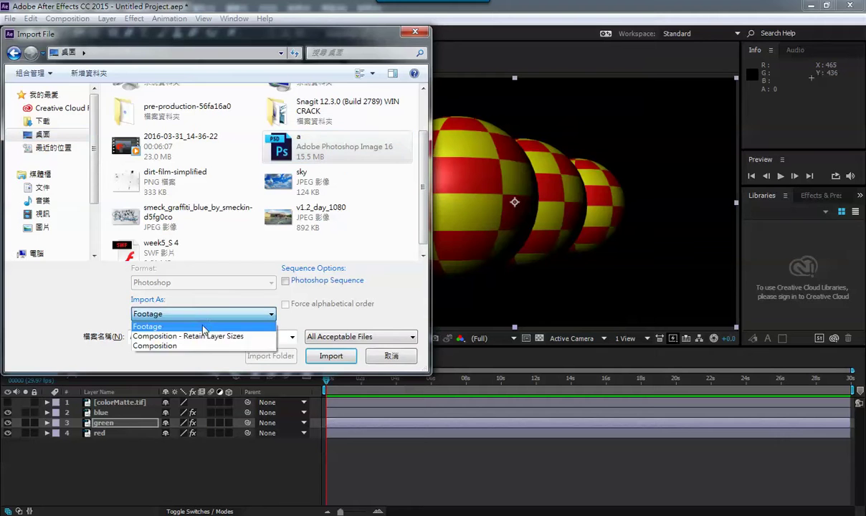
{"action": "left_click", "coordinate": [197, 333]}
{"action": "left_click", "coordinate": [310, 356]}
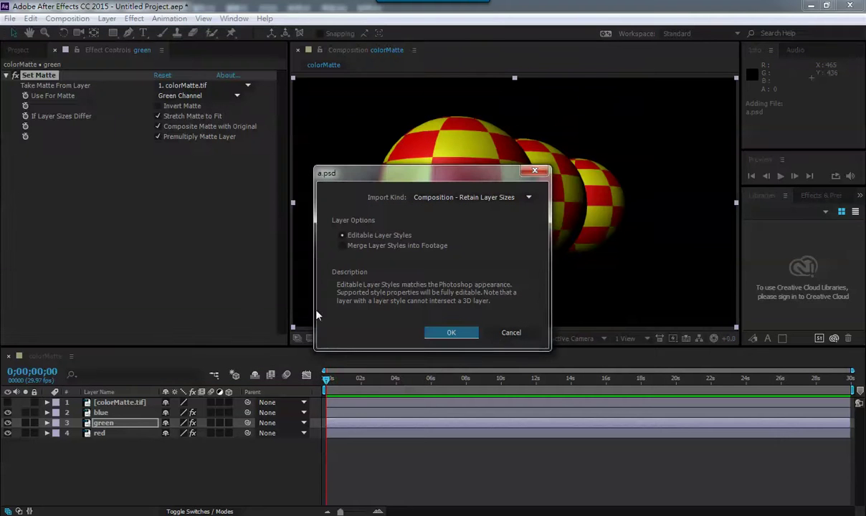
{"action": "left_click", "coordinate": [450, 332]}
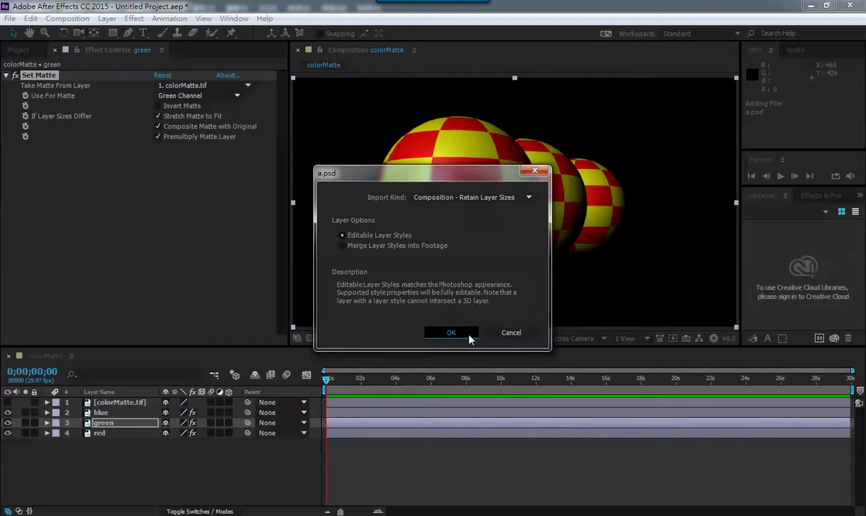
{"action": "double_click", "coordinate": [30, 156]}
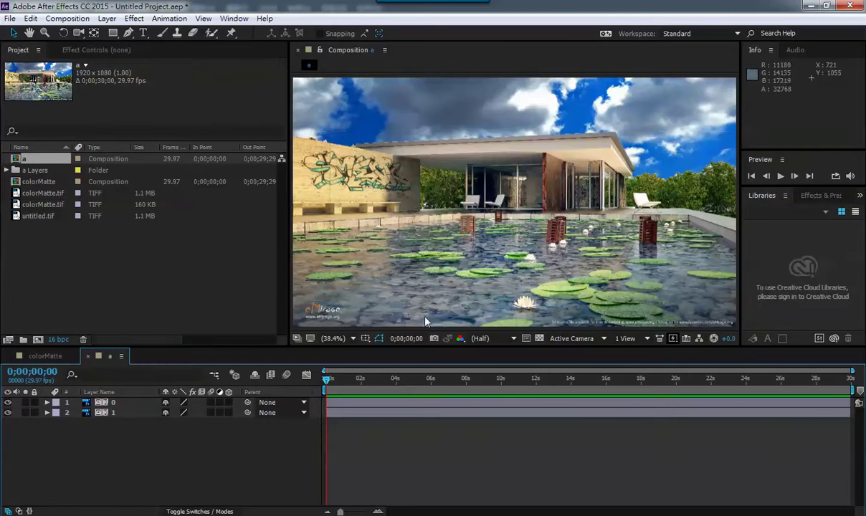
Apply the CC Bender distortion to house layer 0, try an Amount of -62, and undo that value change.
{"action": "left_click", "coordinate": [113, 404]}
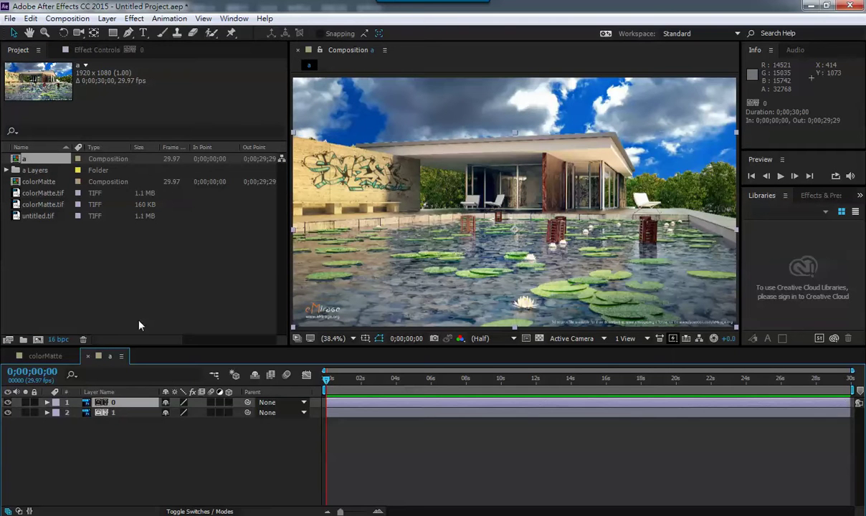
{"action": "left_click", "coordinate": [134, 18]}
{"action": "mouse_move", "coordinate": [214, 159]}
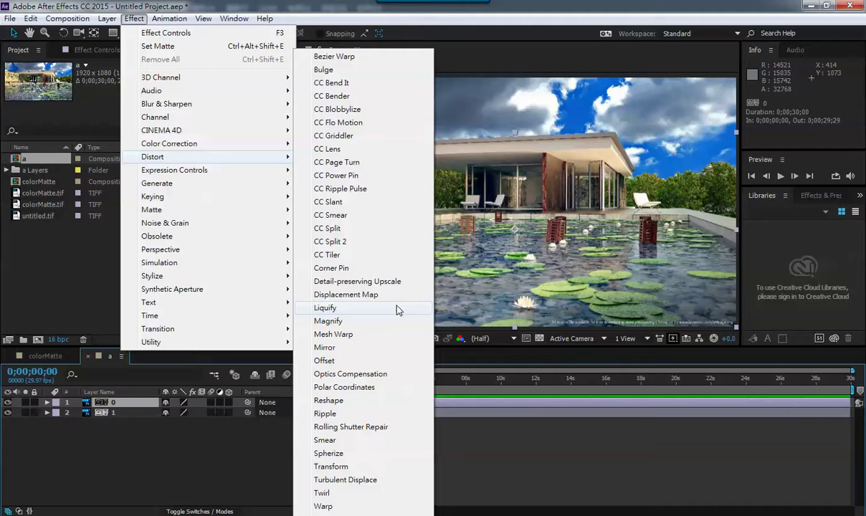
{"action": "left_click", "coordinate": [357, 97]}
{"action": "left_click_drag", "start_coordinate": [155, 85], "coordinate": [123, 91]}
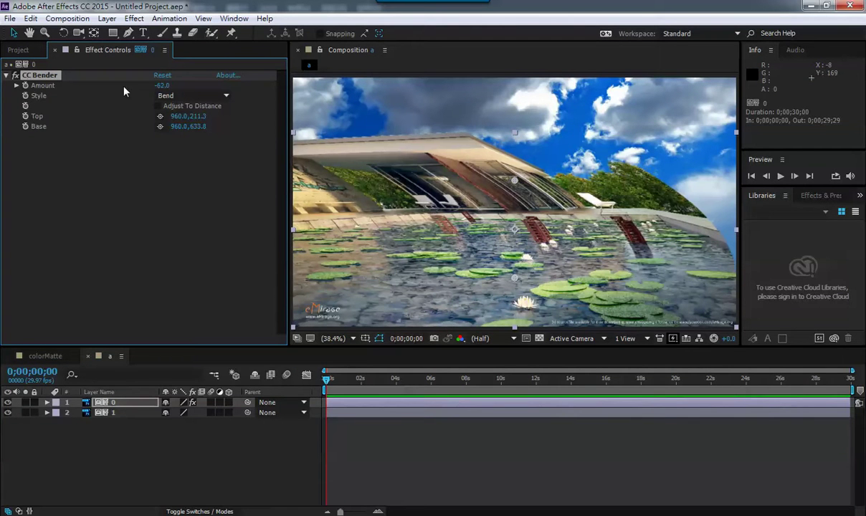
{"action": "key", "text": "ctrl+z"}
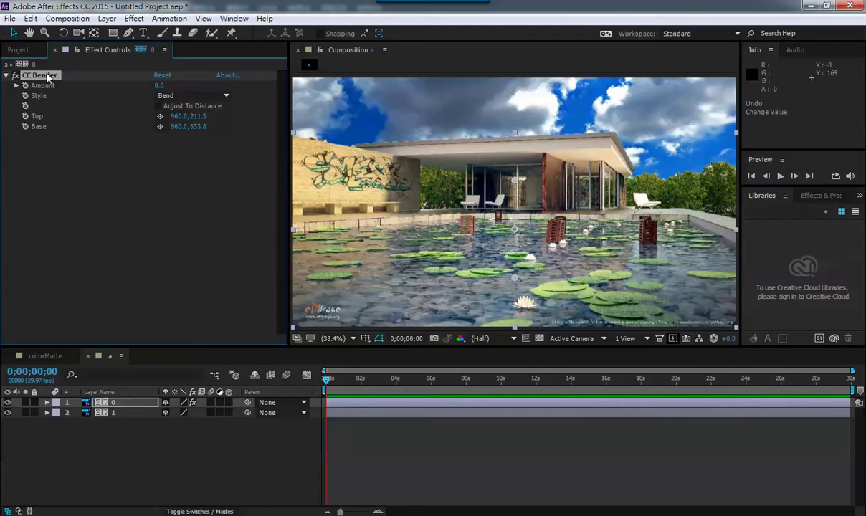
Move the CC Bender effect from house layer 0 to sky layer 1, and undo a trial change of its Amount.
{"action": "key", "text": "ctrl+x"}
{"action": "left_click", "coordinate": [112, 413]}
{"action": "key", "text": "ctrl+v"}
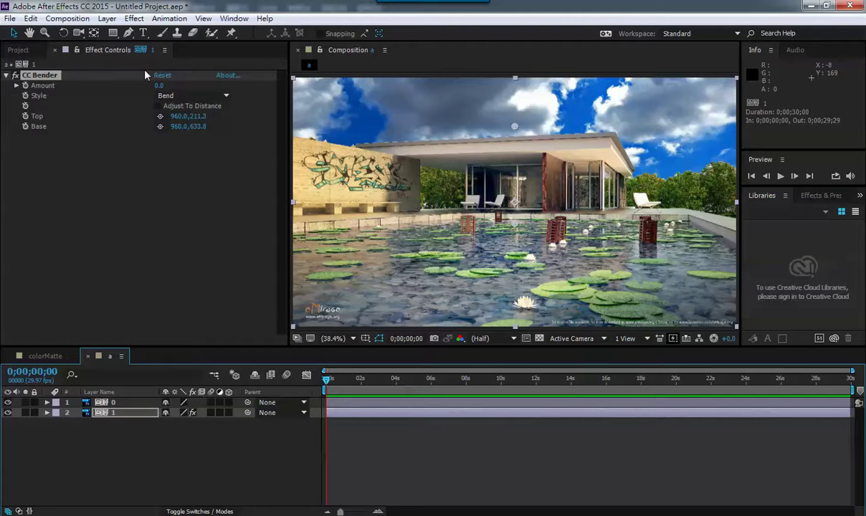
{"action": "left_click_drag", "start_coordinate": [161, 87], "coordinate": [166, 89]}
{"action": "key", "text": "ctrl+z"}
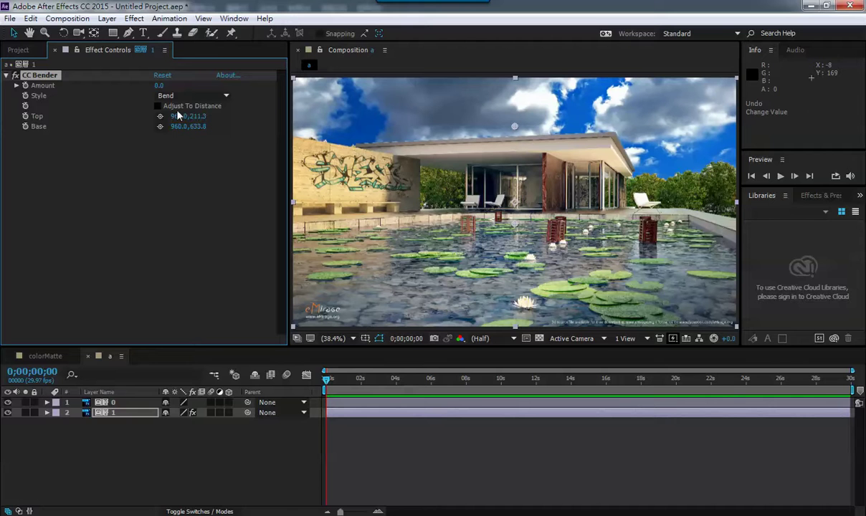
Place the sky layer's CC Bender Top point at 963.9, 5.2 and Base point at 937.9, 583.6, and set Amount to -22.
{"action": "left_click", "coordinate": [160, 117]}
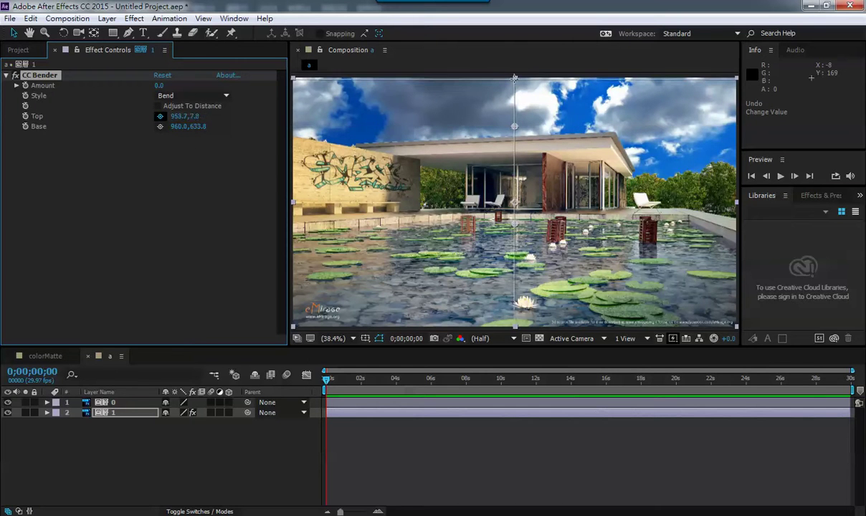
{"action": "left_click", "coordinate": [516, 79]}
{"action": "left_click", "coordinate": [160, 126]}
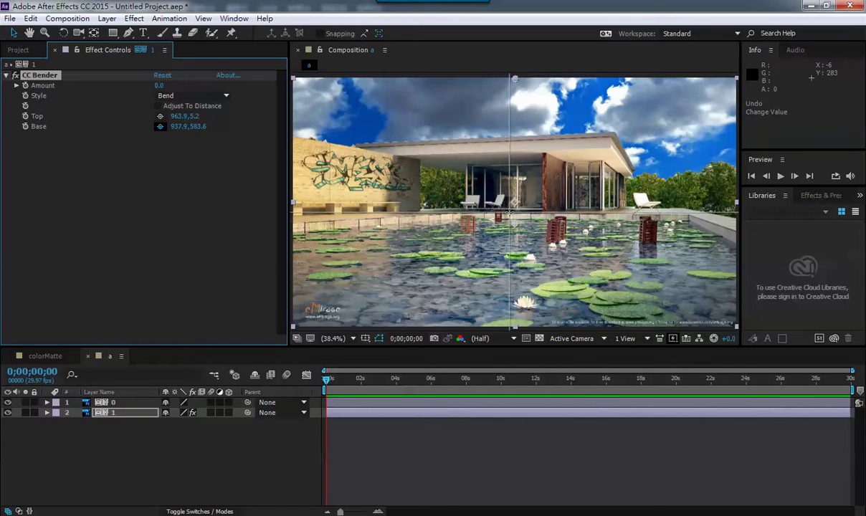
{"action": "left_click", "coordinate": [510, 216]}
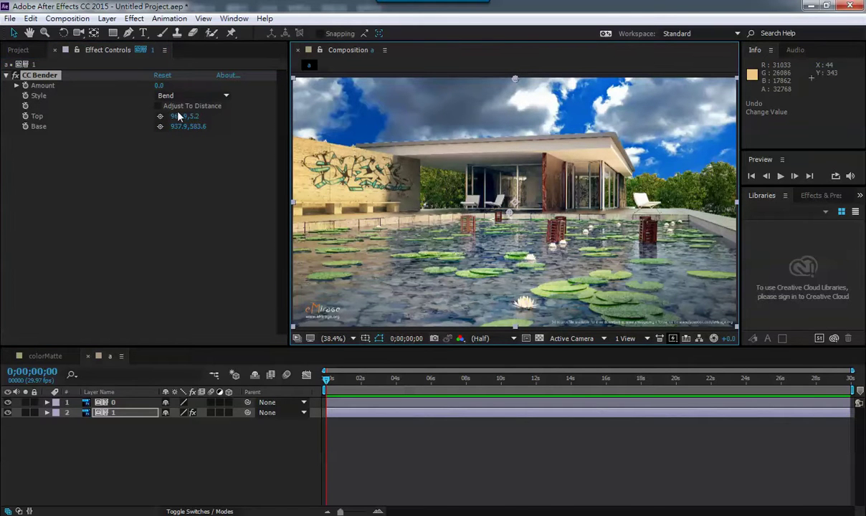
{"action": "left_click_drag", "start_coordinate": [159, 85], "coordinate": [140, 85]}
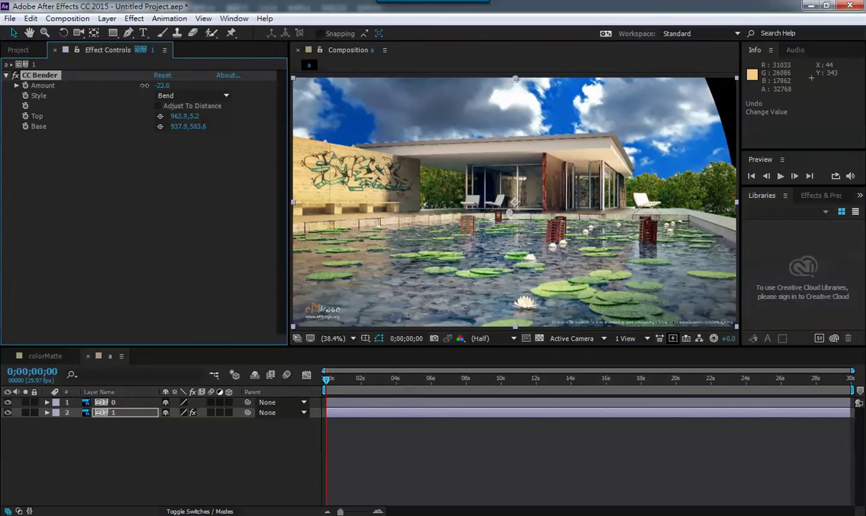
Scale the sky layer up to 124% so it covers the whole frame.
{"action": "left_click", "coordinate": [111, 414]}
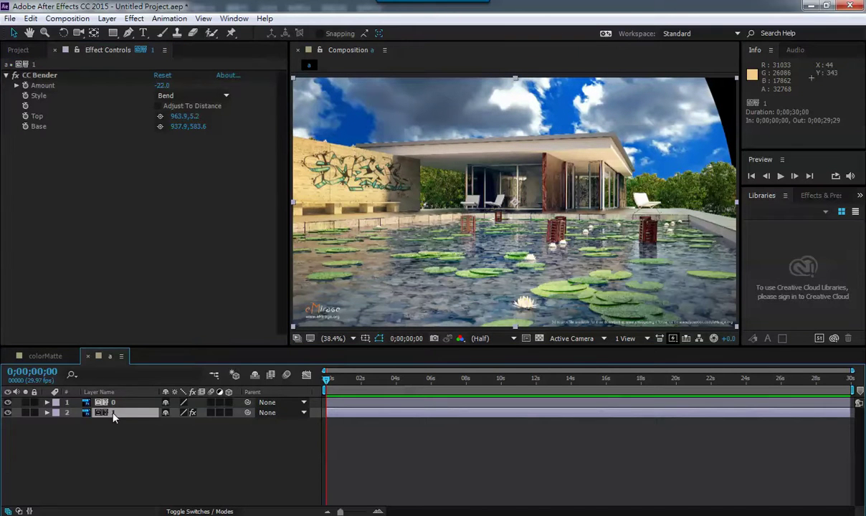
{"action": "key", "text": "s"}
{"action": "left_click_drag", "start_coordinate": [188, 423], "coordinate": [198, 423]}
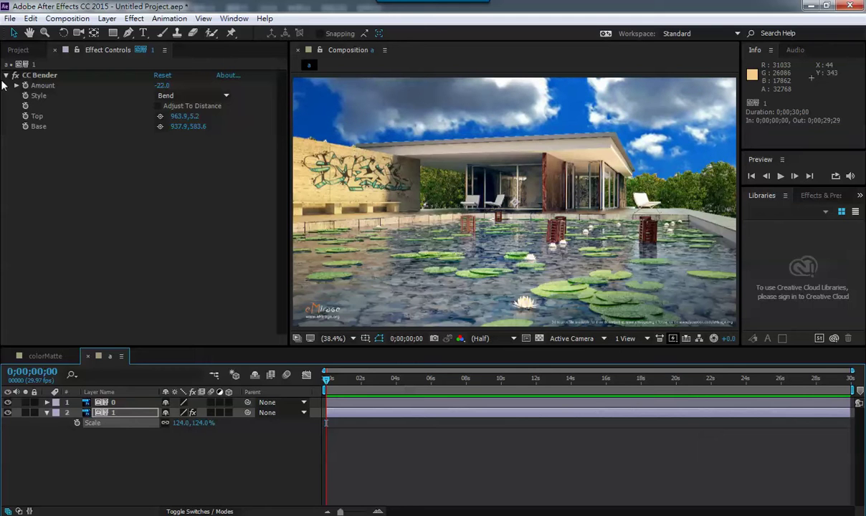
Animate the sky's CC Bender Amount from -22 at the start to 200 at 0;00;29;29, and return to the first frame.
{"action": "left_click", "coordinate": [27, 86]}
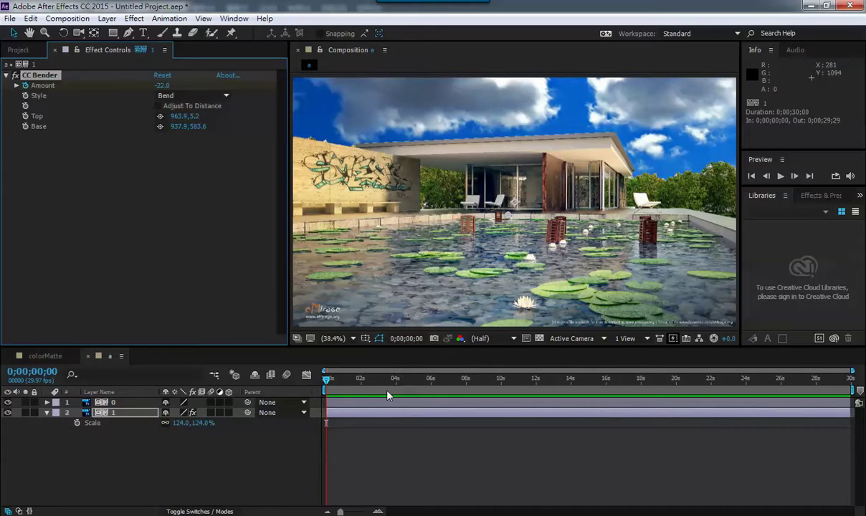
{"action": "left_click_drag", "start_coordinate": [365, 375], "coordinate": [865, 404]}
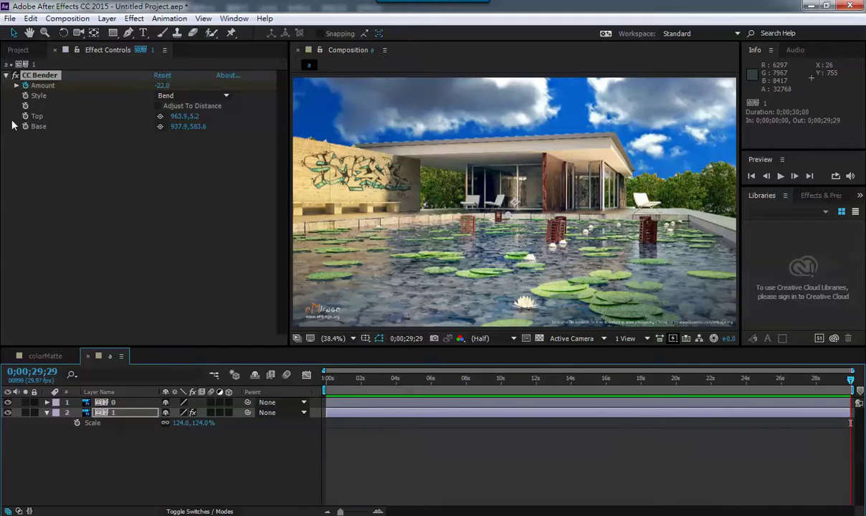
{"action": "left_click_drag", "start_coordinate": [161, 85], "coordinate": [127, 113]}
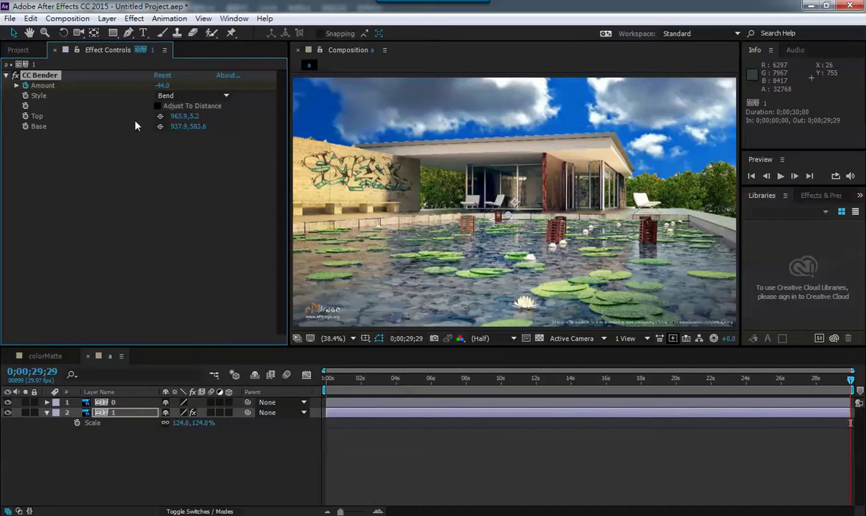
{"action": "left_click", "coordinate": [127, 113]}
{"action": "key", "text": "ctrl+z"}
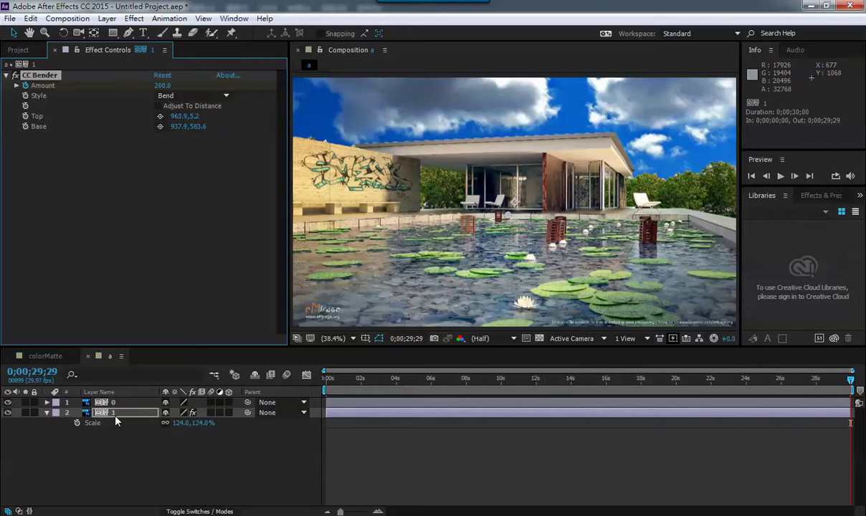
{"action": "mouse_move", "coordinate": [337, 378]}
{"action": "left_mouse_down"}
{"action": "mouse_move", "coordinate": [824, 378]}
{"action": "mouse_move", "coordinate": [325, 378]}
{"action": "left_mouse_up"}
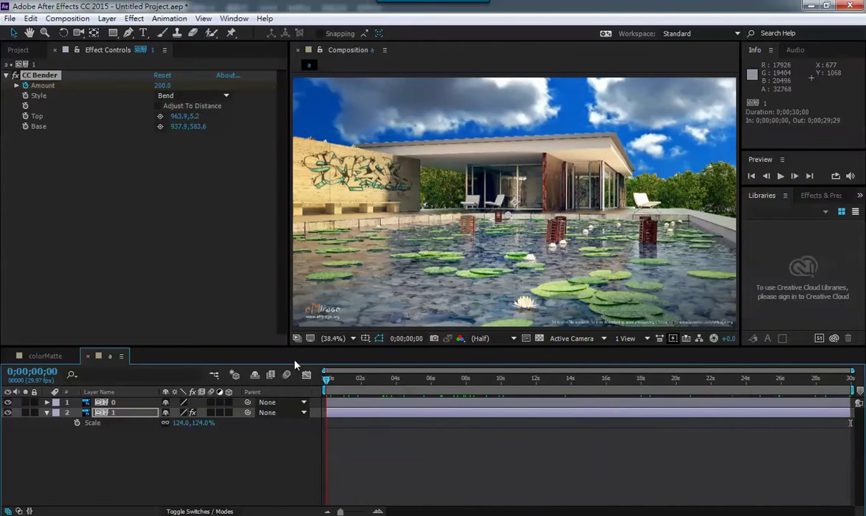
Set the sky layer's CC Bender Amount to 151 at the last frame, 0;00;29;29, with its keyframes shown in the timeline.
{"action": "left_click", "coordinate": [845, 377]}
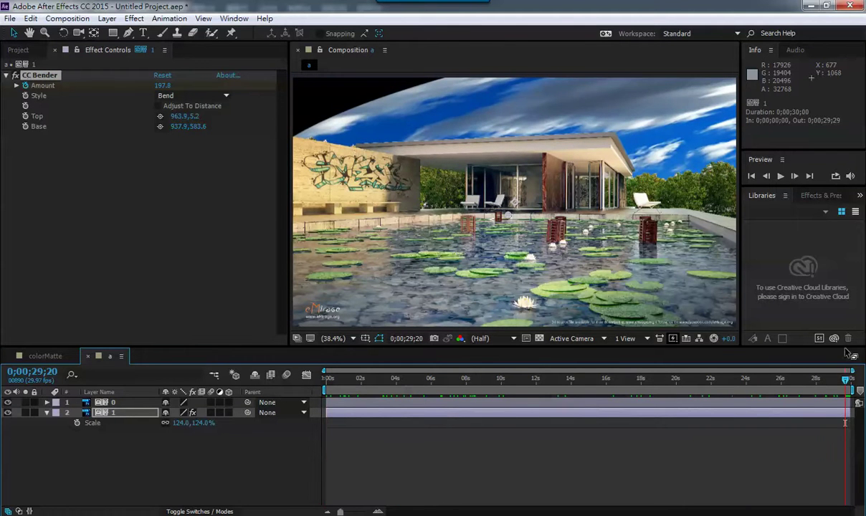
{"action": "left_click", "coordinate": [853, 380]}
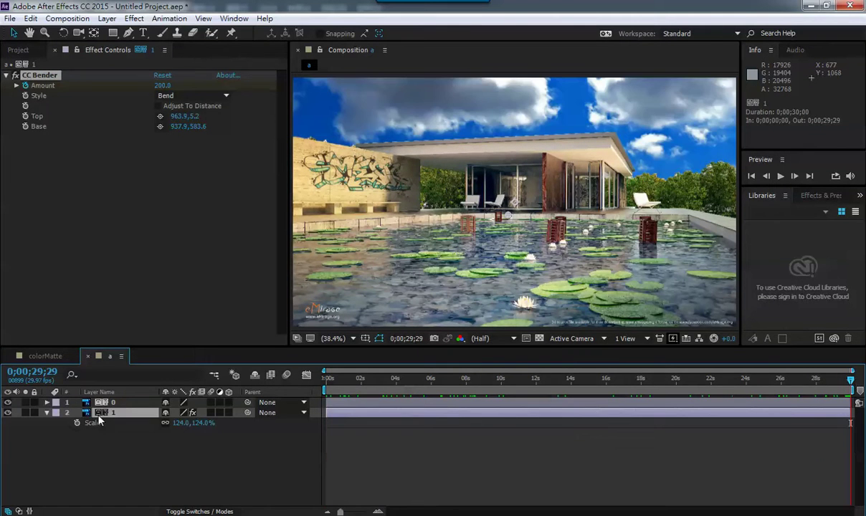
{"action": "key", "text": "u"}
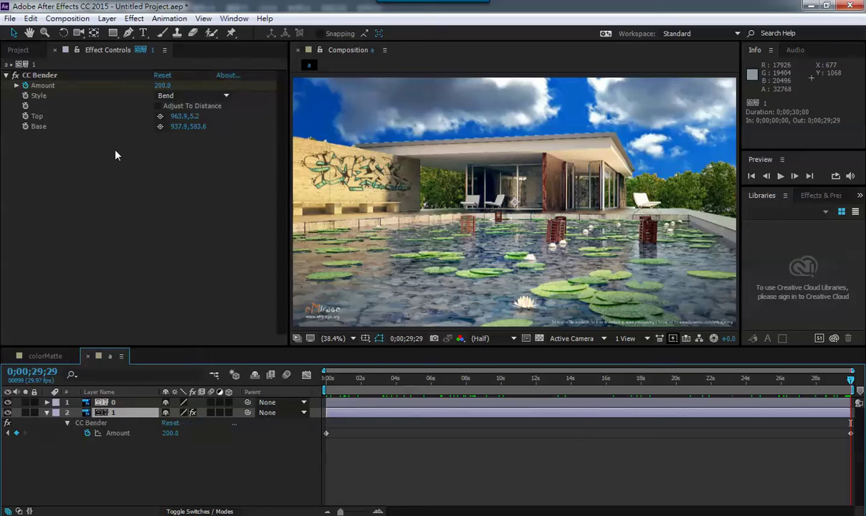
{"action": "left_click_drag", "start_coordinate": [160, 86], "coordinate": [153, 85]}
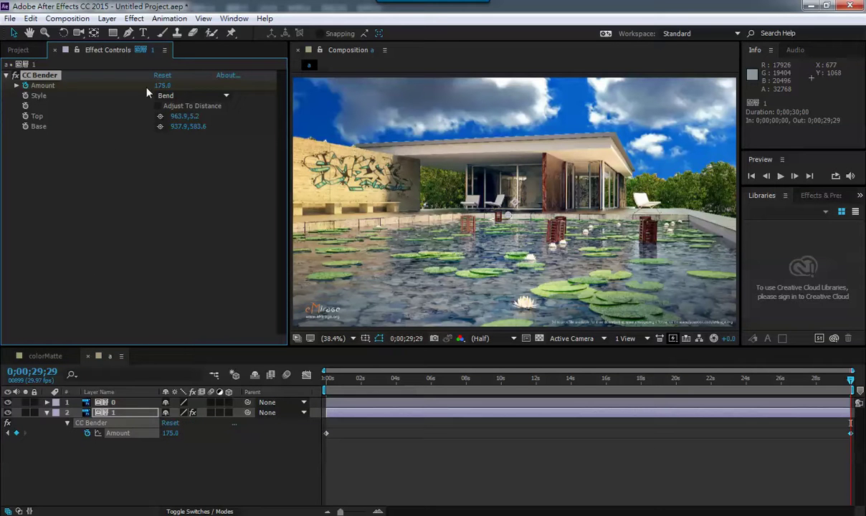
{"action": "left_click_drag", "start_coordinate": [160, 86], "coordinate": [147, 86]}
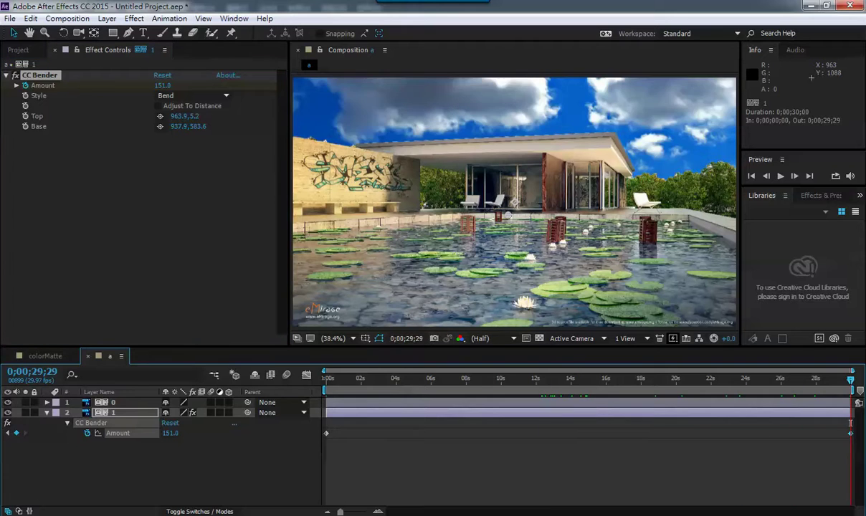
Step back and forth through the last few frames to examine how the sky bends near the end.
{"action": "key", "text": "Page_Up"}
{"action": "key", "text": "Page_Up"}
{"action": "key", "text": "Page_Up"}
{"action": "key", "text": "Page_Up"}
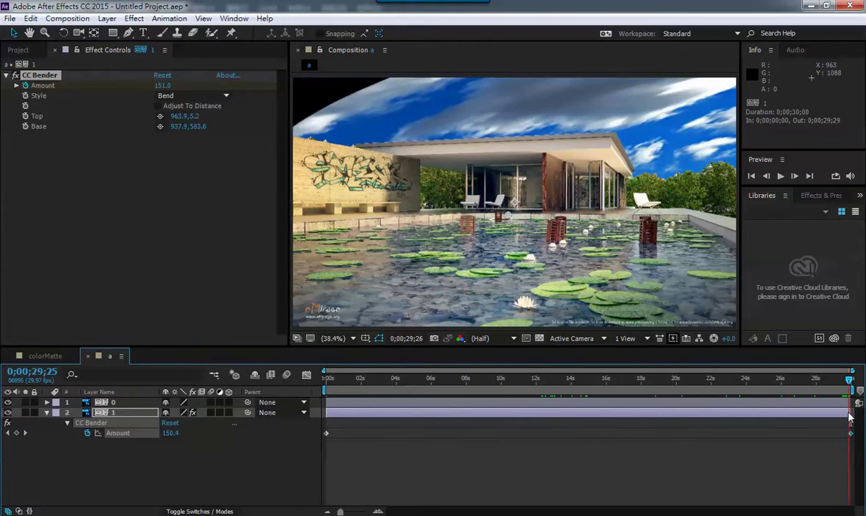
{"action": "key", "text": "Page_Down"}
{"action": "key", "text": "Page_Down"}
{"action": "key", "text": "Page_Down"}
{"action": "key", "text": "Page_Down"}
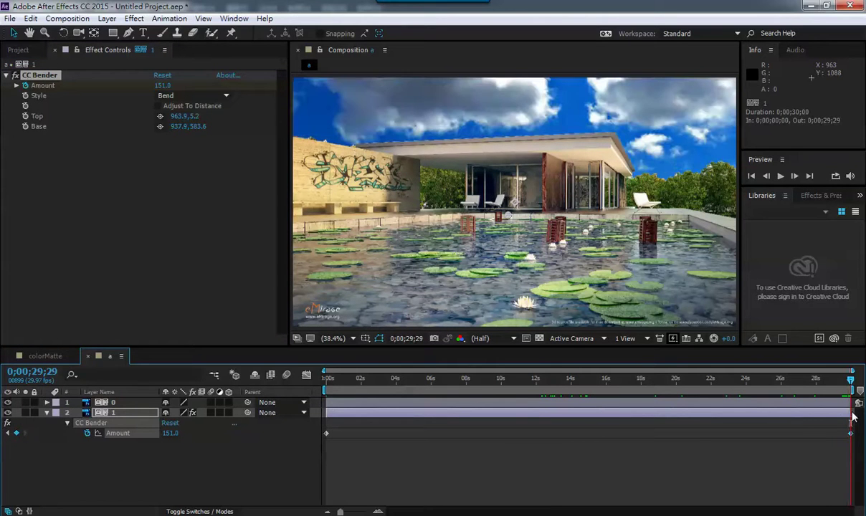
Keyframe the sky's CC Bender Amount at 48.1 at 0;00;25;25 and move that keyframe to 0;00;29;29, replacing the existing end keyframe.
{"action": "mouse_move", "coordinate": [853, 417]}
{"action": "left_mouse_down"}
{"action": "mouse_move", "coordinate": [633, 440]}
{"action": "mouse_move", "coordinate": [269, 420]}
{"action": "mouse_move", "coordinate": [780, 448]}
{"action": "left_mouse_up"}
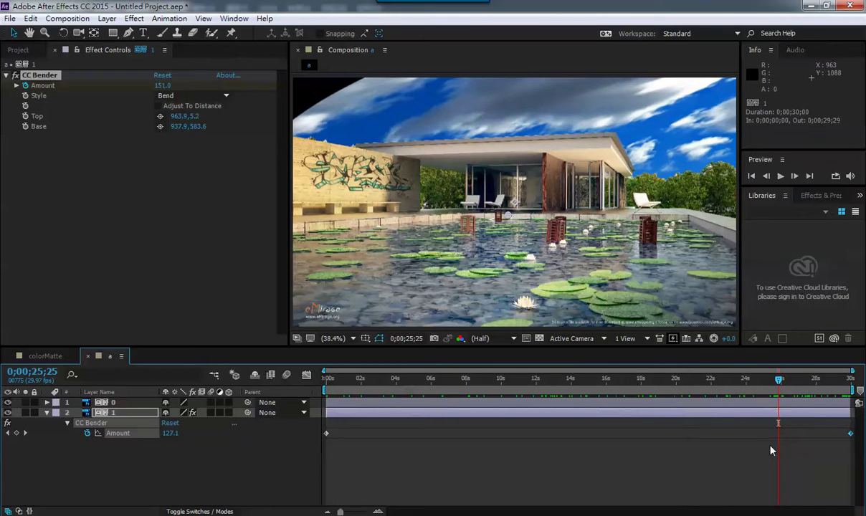
{"action": "left_click_drag", "start_coordinate": [170, 433], "coordinate": [124, 436]}
{"action": "left_click", "coordinate": [850, 433]}
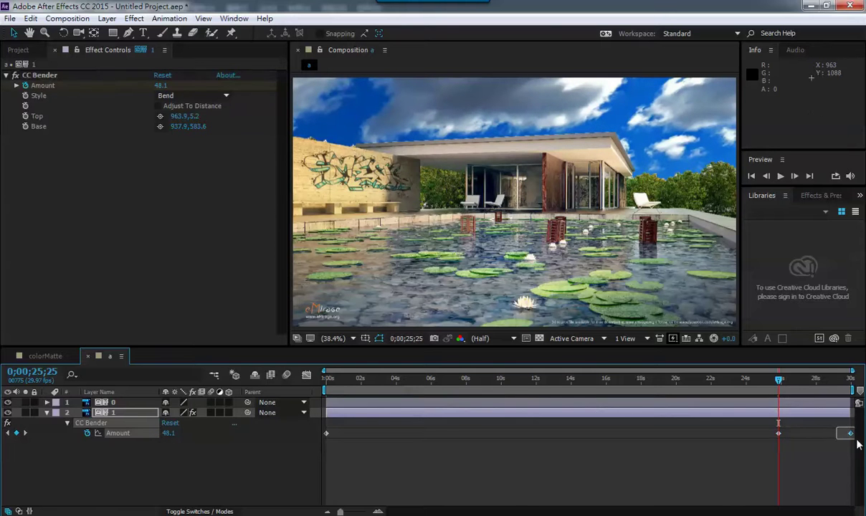
{"action": "key", "text": "Delete"}
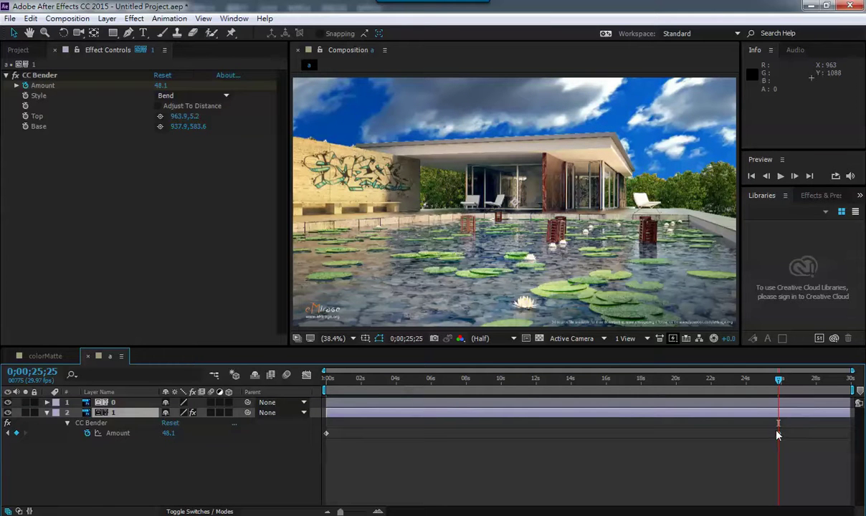
{"action": "key", "text": "ctrl+z"}
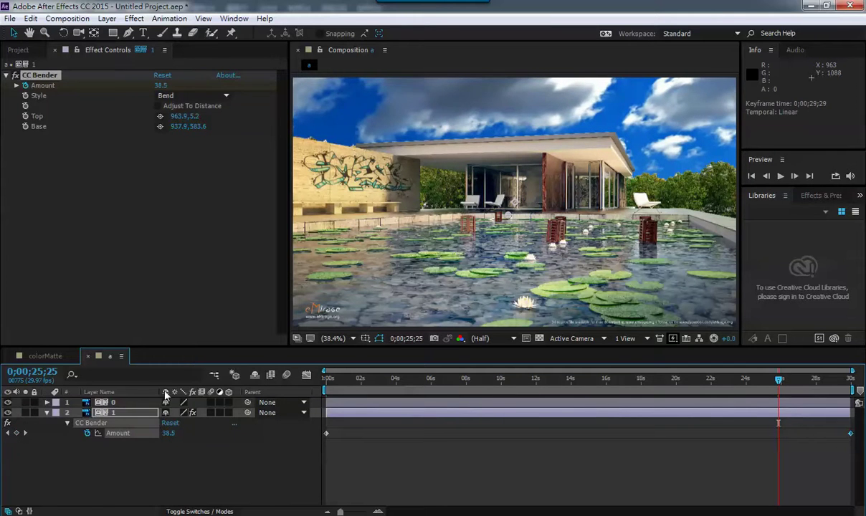
Deselect all layers and play a preview of the sky animation, stopping it after checking the cloud movement.
{"action": "left_click", "coordinate": [102, 403]}
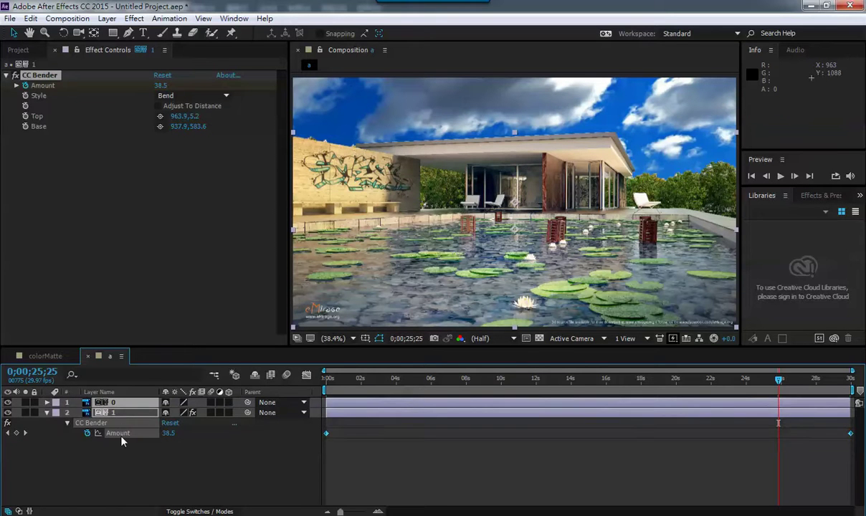
{"action": "left_click", "coordinate": [178, 488]}
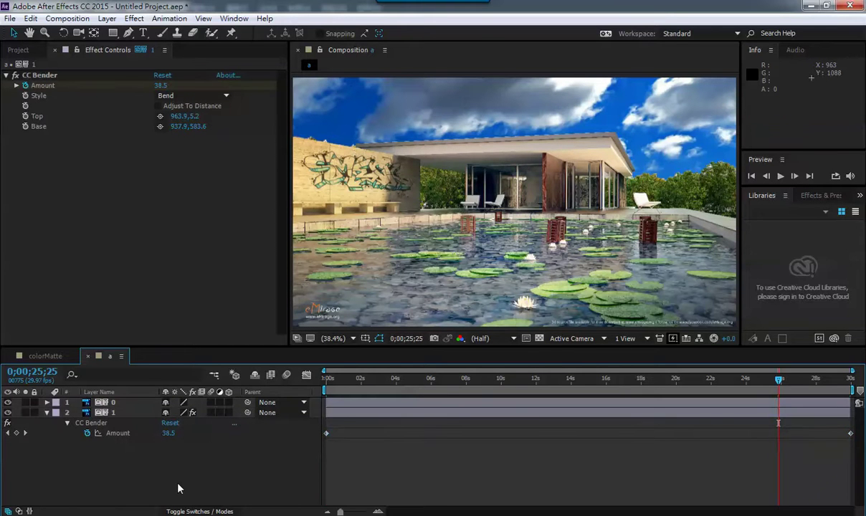
{"action": "key", "text": "space"}
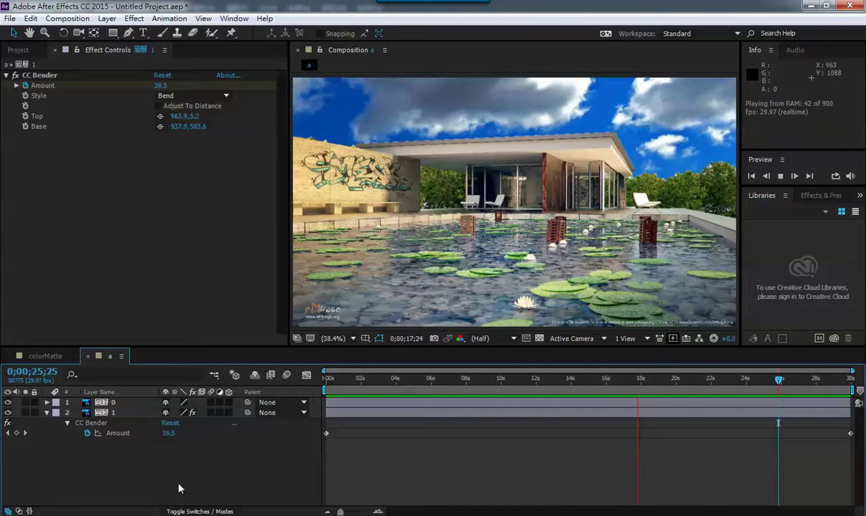
{"action": "key", "text": "space"}
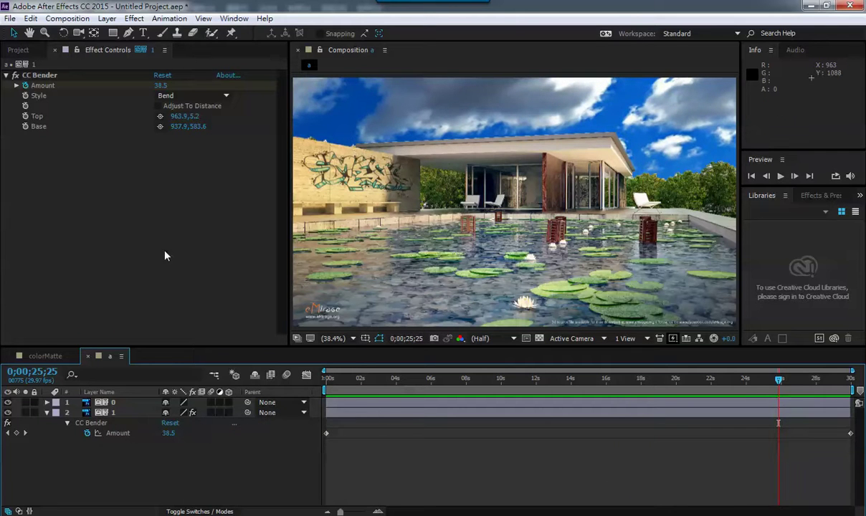
{"action": "left_click", "coordinate": [157, 240]}
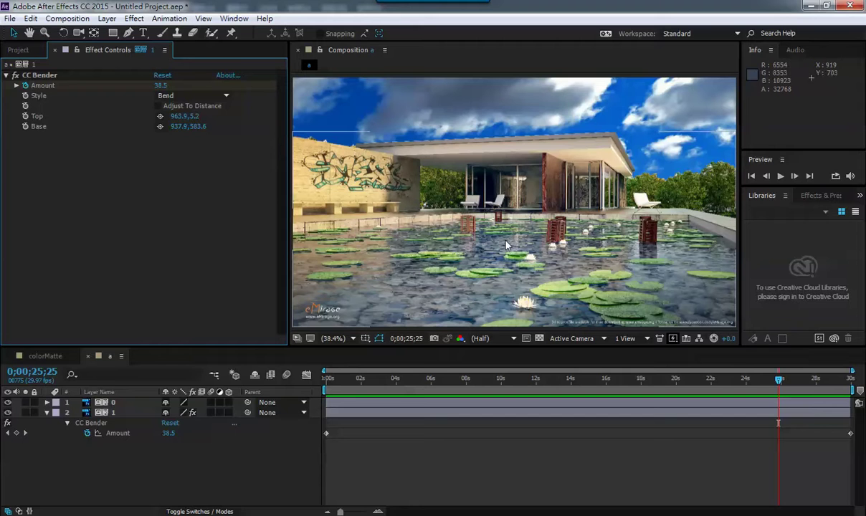
Apply a Hue/Saturation effect to house layer 0 and set the Blues channel's saturation to -39.
{"action": "left_click", "coordinate": [108, 403]}
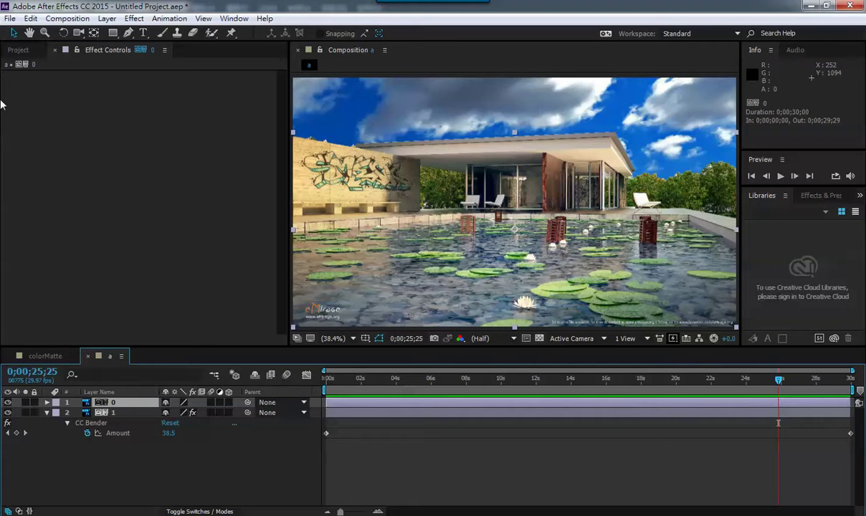
{"action": "left_click", "coordinate": [135, 18]}
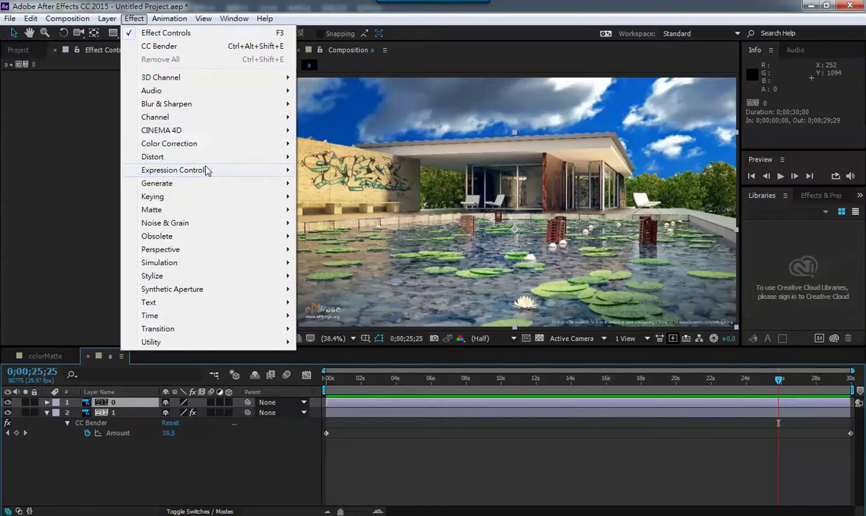
{"action": "mouse_move", "coordinate": [212, 143]}
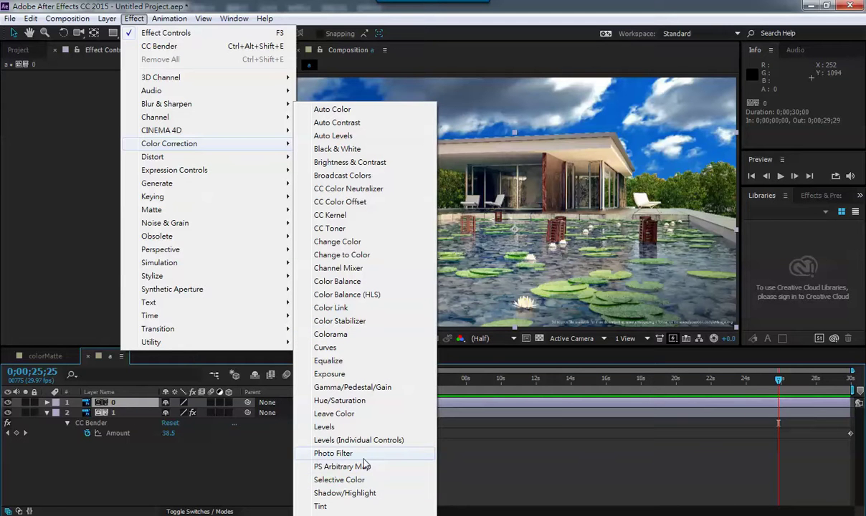
{"action": "left_click", "coordinate": [339, 399]}
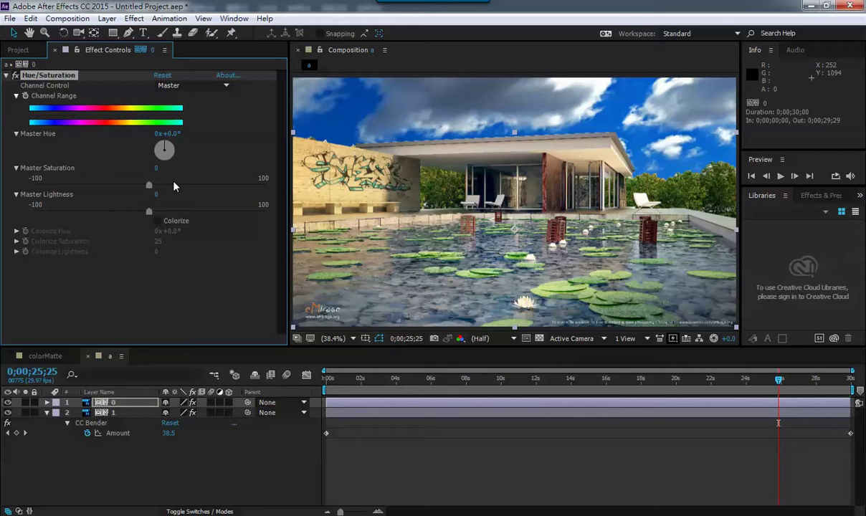
{"action": "left_click", "coordinate": [192, 84]}
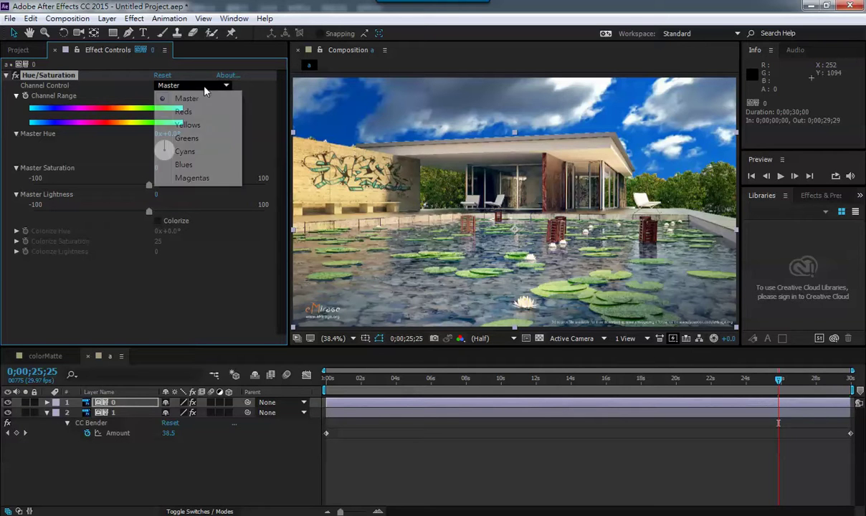
{"action": "left_click", "coordinate": [183, 165]}
{"action": "left_click_drag", "start_coordinate": [144, 186], "coordinate": [125, 189]}
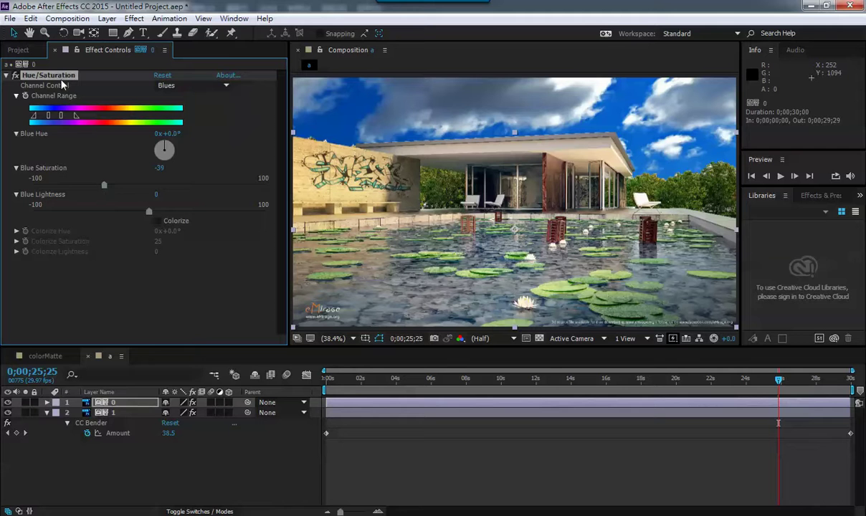
Move the Hue/Saturation effect from house layer 0 to sky layer 1 and set its Blue Saturation to -57.
{"action": "key", "text": "Delete"}
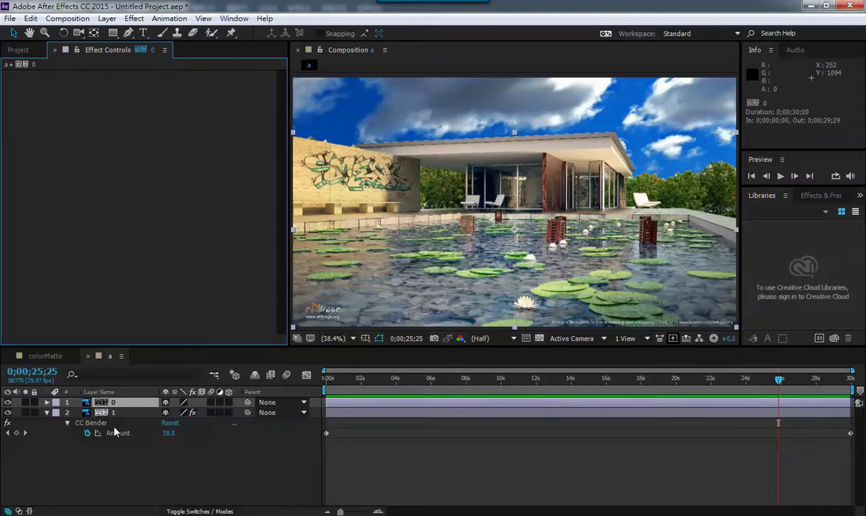
{"action": "left_click", "coordinate": [113, 414]}
{"action": "key", "text": "ctrl+v"}
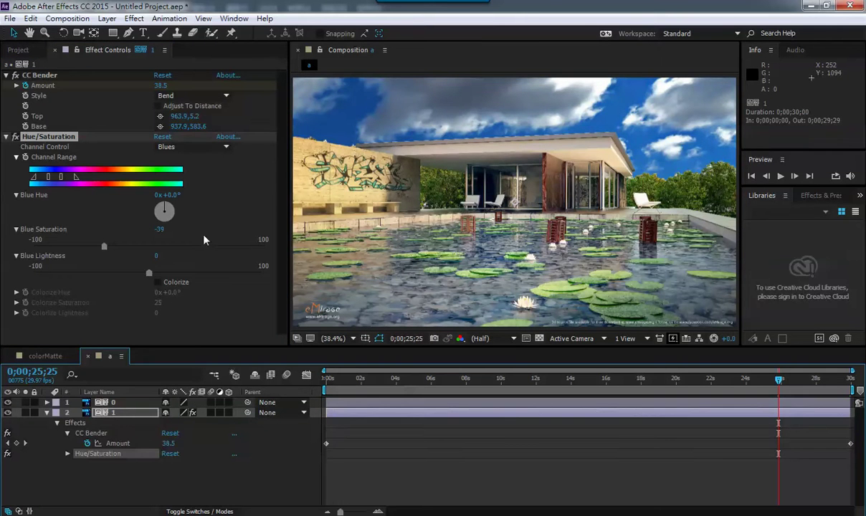
{"action": "left_click", "coordinate": [68, 249]}
{"action": "mouse_move", "coordinate": [69, 252]}
{"action": "left_mouse_down"}
{"action": "mouse_move", "coordinate": [33, 251]}
{"action": "mouse_move", "coordinate": [105, 259]}
{"action": "mouse_move", "coordinate": [84, 251]}
{"action": "left_mouse_up"}
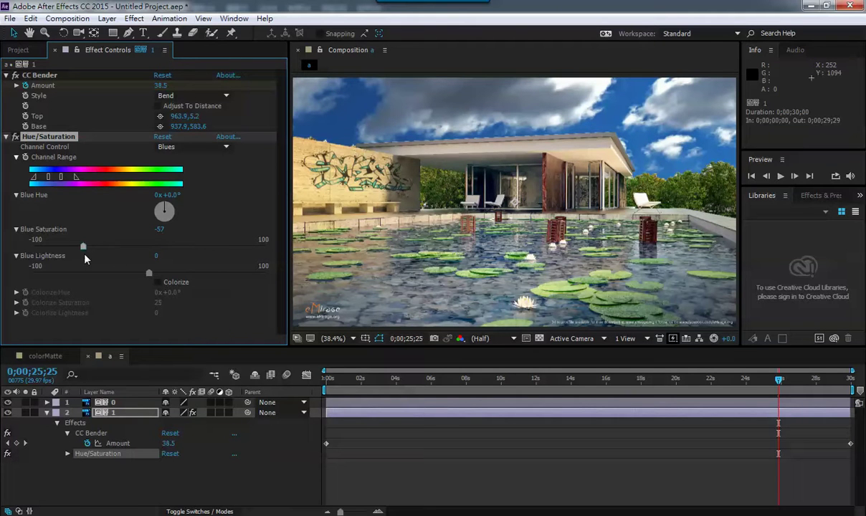
Set the sky layer's Master Saturation to -3 in Hue/Saturation, and collapse the layer's properties in the timeline.
{"action": "left_click", "coordinate": [184, 148]}
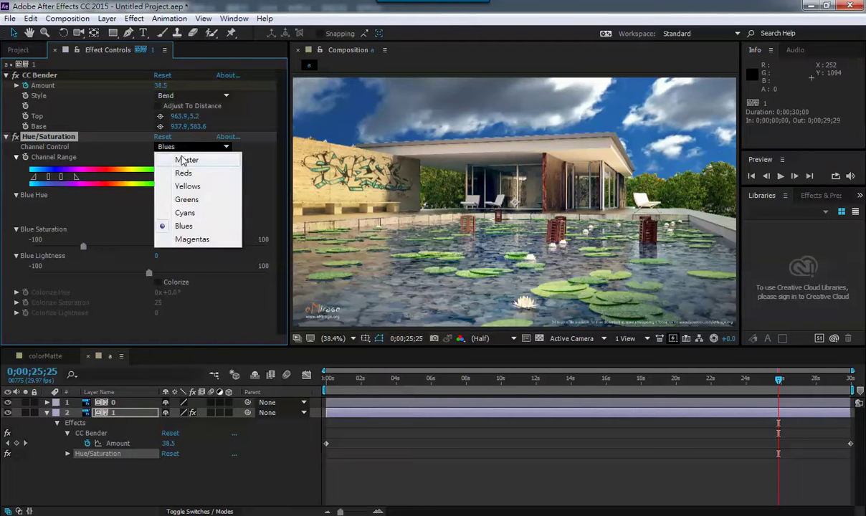
{"action": "left_click", "coordinate": [182, 161]}
{"action": "left_click_drag", "start_coordinate": [115, 252], "coordinate": [148, 251]}
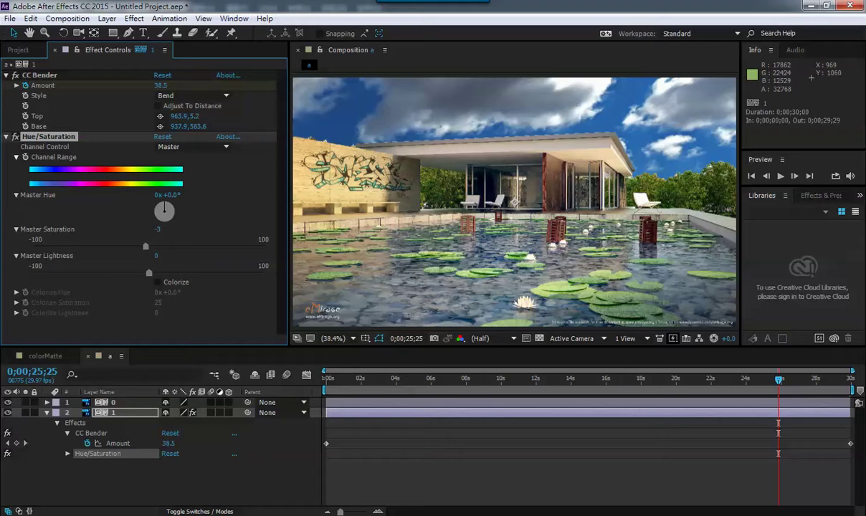
{"action": "left_click", "coordinate": [146, 480]}
{"action": "left_click", "coordinate": [47, 414]}
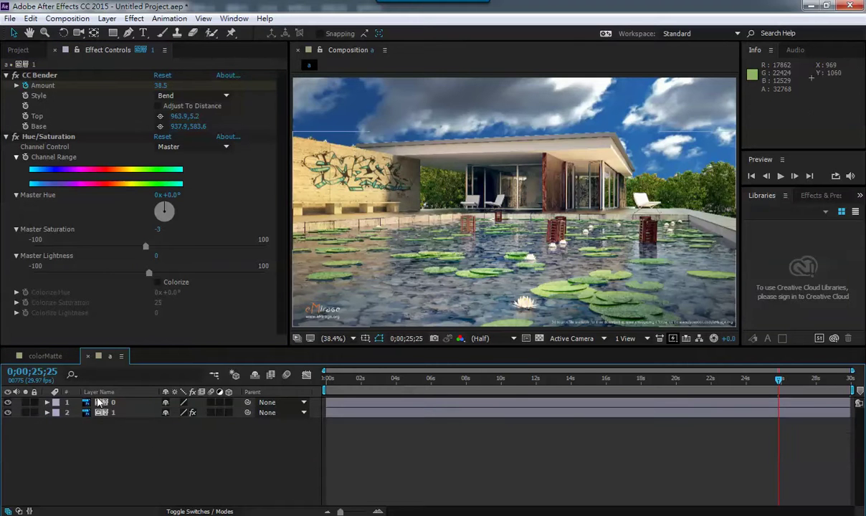
Rename layer 0 as house and layer 1 as sky.
{"action": "left_click", "coordinate": [106, 403]}
{"action": "key", "text": "Return"}
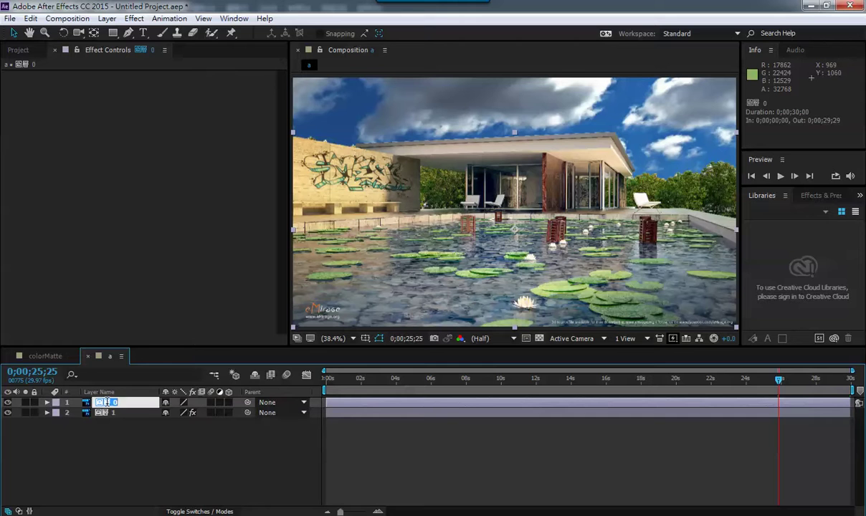
{"action": "type", "text": "house"}
{"action": "key", "text": "Return"}
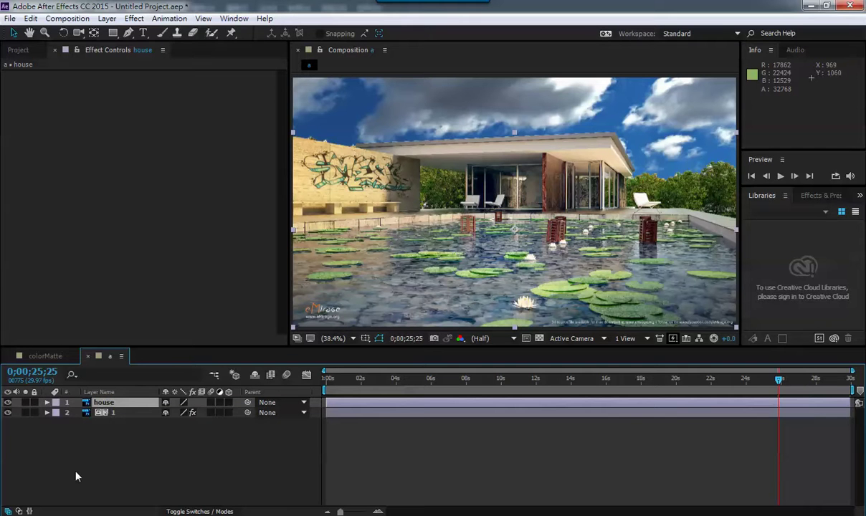
{"action": "left_click", "coordinate": [102, 412]}
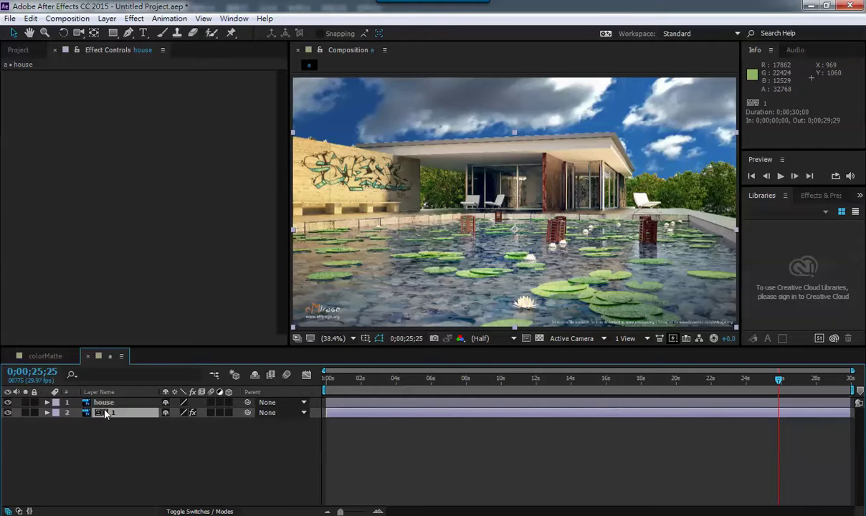
{"action": "key", "text": "Return"}
{"action": "type", "text": "sky"}
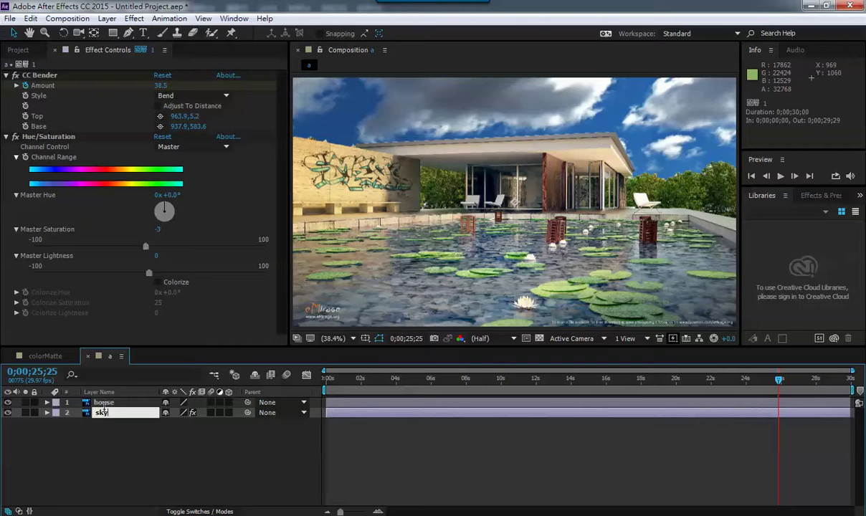
{"action": "key", "text": "Return"}
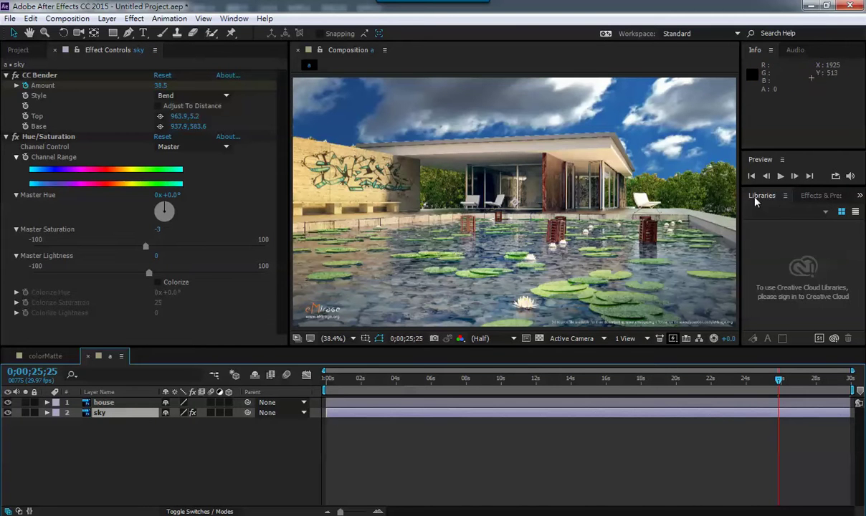
Duplicate the house layer and solo the copy against the transparency grid.
{"action": "left_click", "coordinate": [136, 443]}
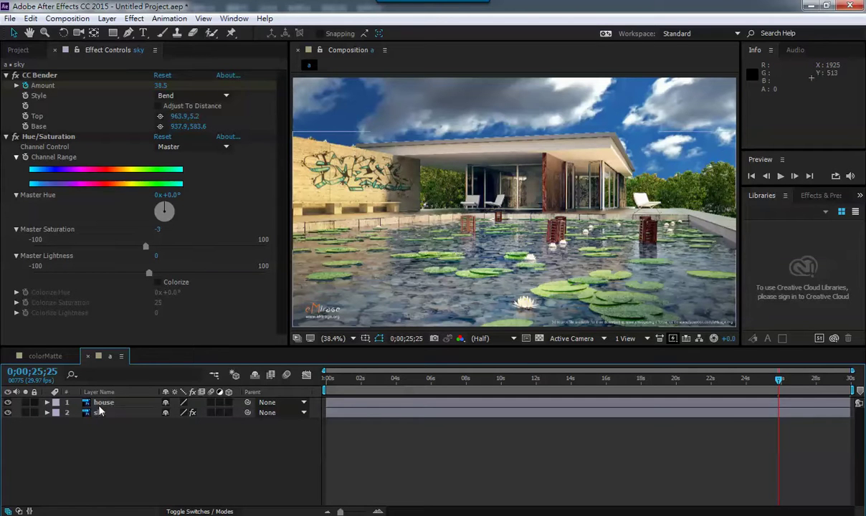
{"action": "left_click", "coordinate": [106, 405]}
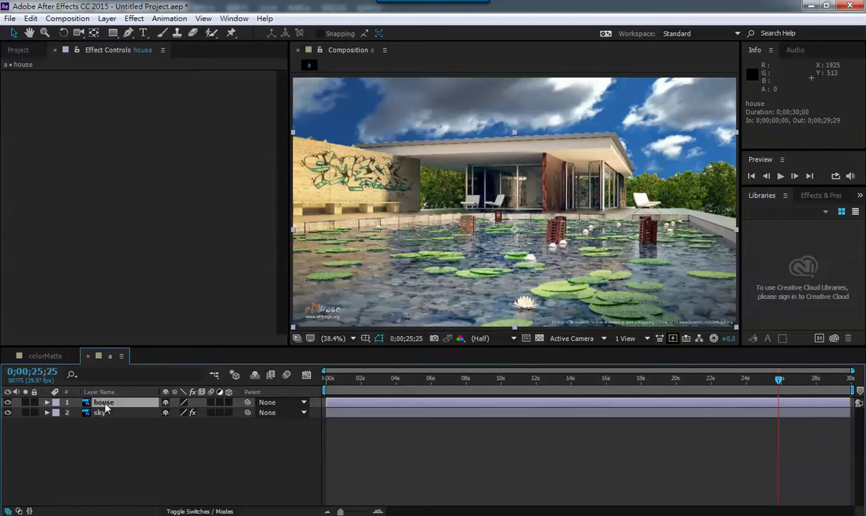
{"action": "left_click", "coordinate": [100, 413]}
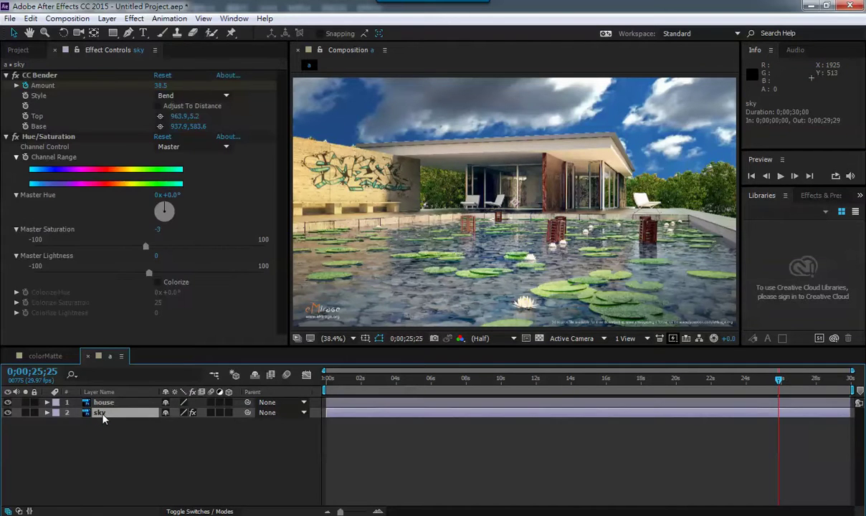
{"action": "left_click", "coordinate": [107, 406]}
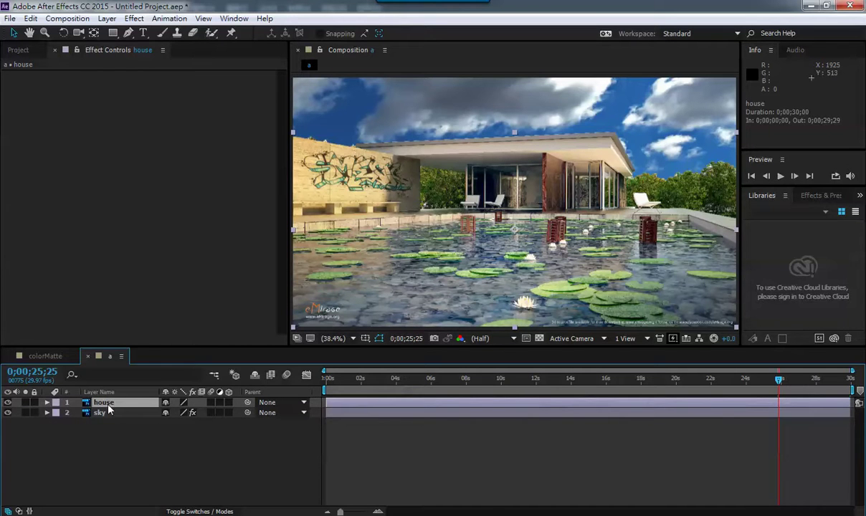
{"action": "key", "text": "ctrl+d"}
{"action": "left_click", "coordinate": [24, 378]}
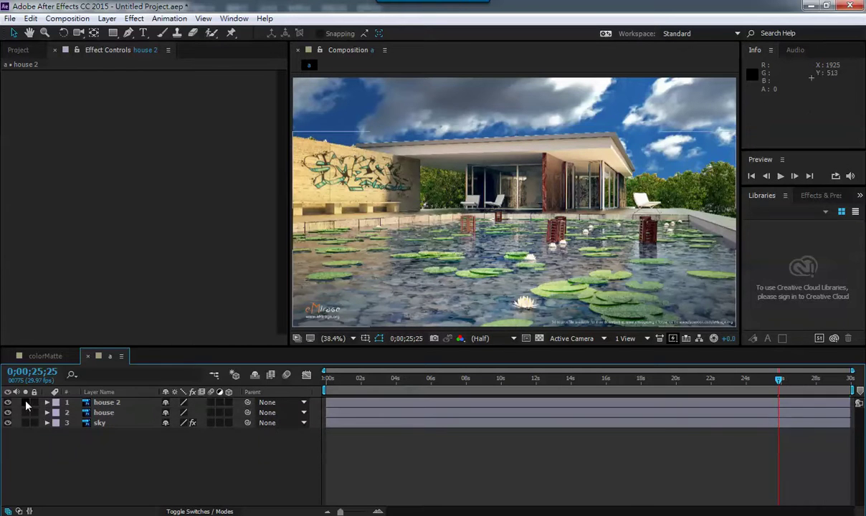
{"action": "left_click", "coordinate": [25, 402]}
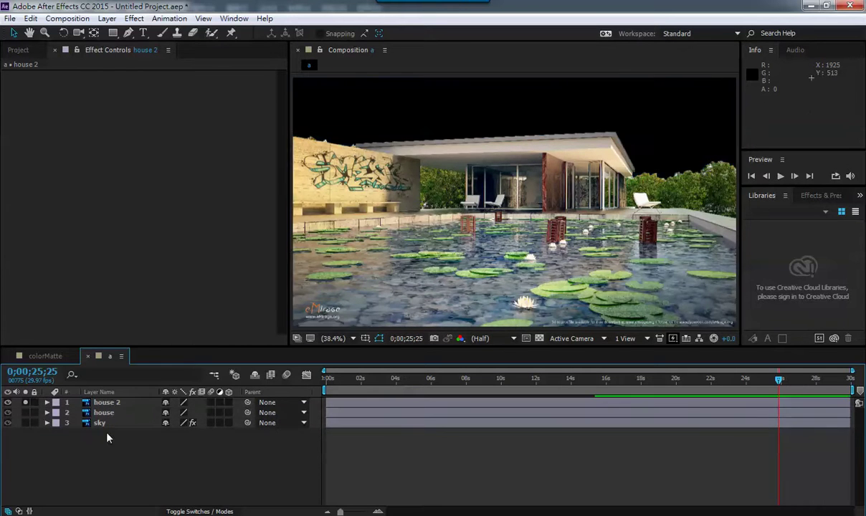
{"action": "left_click", "coordinate": [539, 338]}
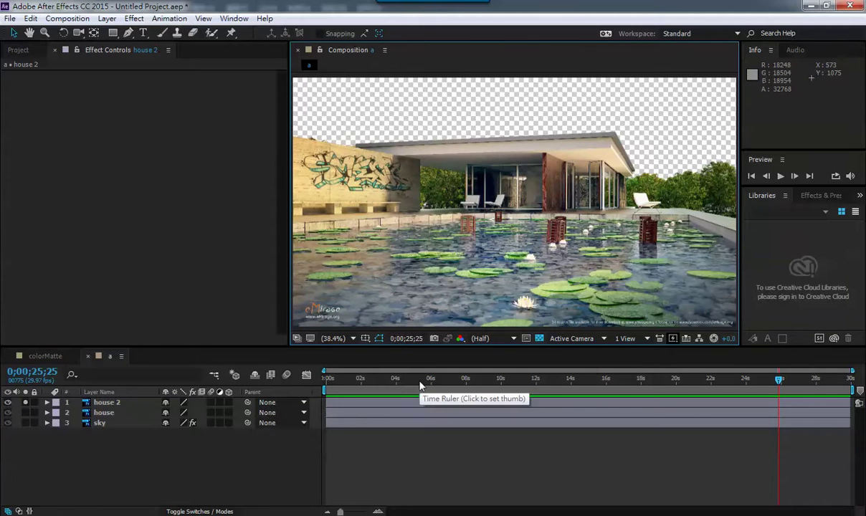
Try a Simple Choker effect on the house 2 layer with Choke Matte at 100, and remove the effect.
{"action": "left_click", "coordinate": [134, 19]}
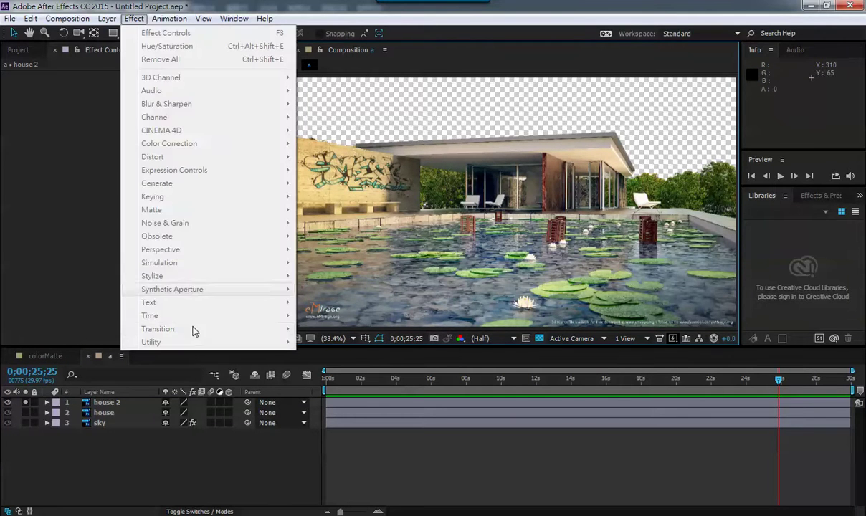
{"action": "left_click", "coordinate": [111, 402]}
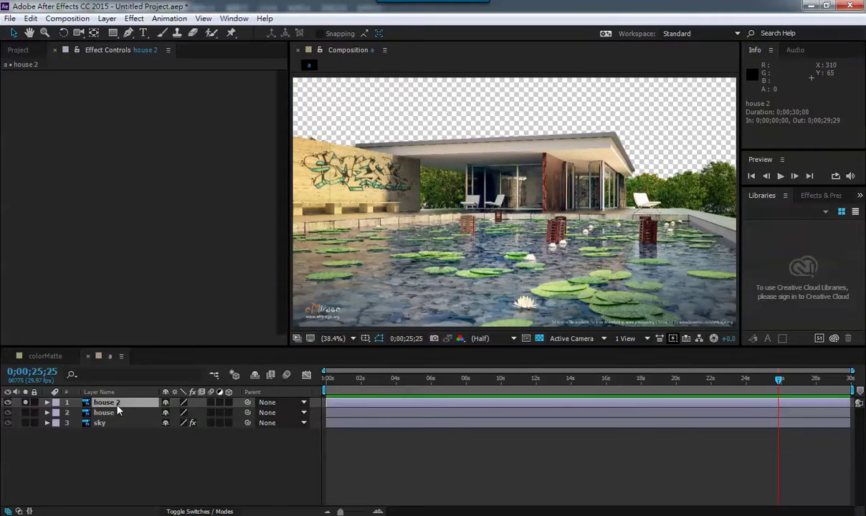
{"action": "left_click", "coordinate": [134, 18]}
{"action": "mouse_move", "coordinate": [206, 216]}
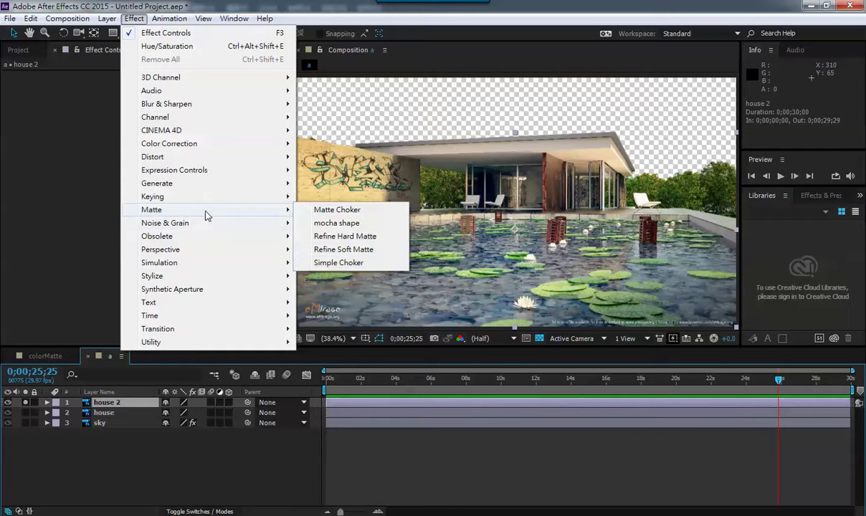
{"action": "left_click", "coordinate": [365, 263]}
{"action": "left_click_drag", "start_coordinate": [156, 96], "coordinate": [221, 109]}
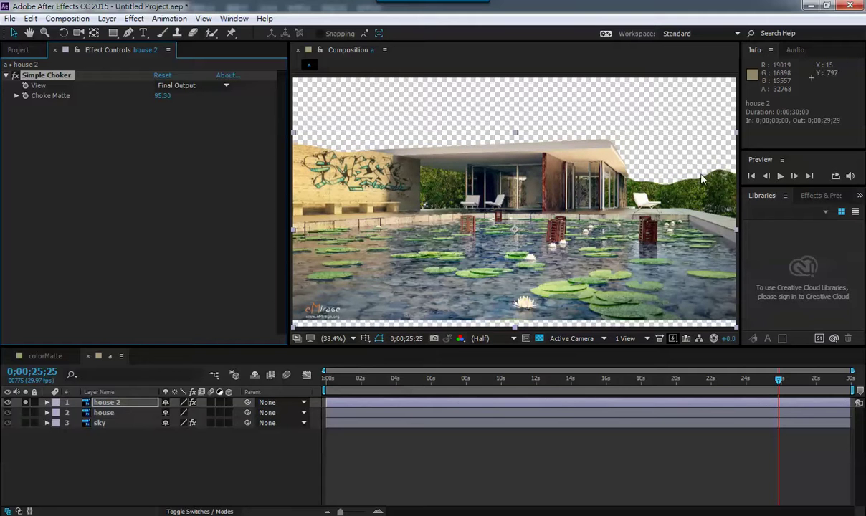
{"action": "left_click_drag", "start_coordinate": [163, 96], "coordinate": [193, 96]}
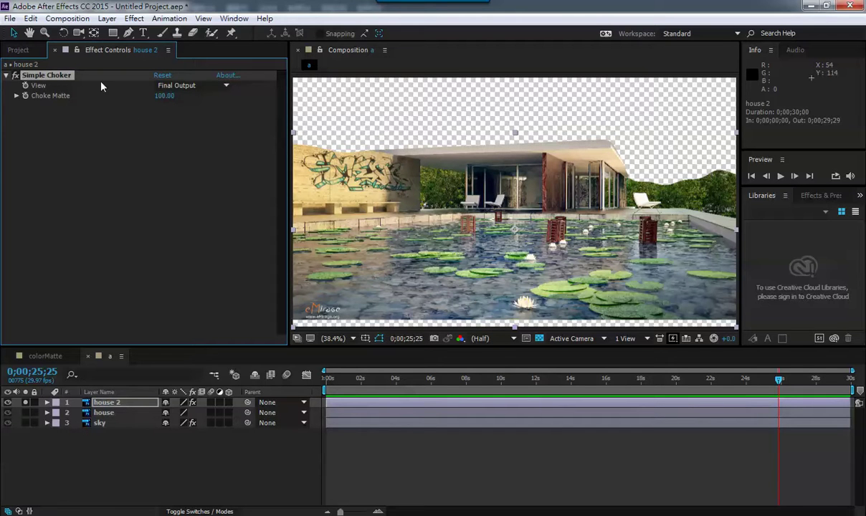
{"action": "key", "text": "Delete"}
Apply a Matte Choker effect to the house 2 layer and set Choke 1 to 127.
{"action": "left_click", "coordinate": [134, 18]}
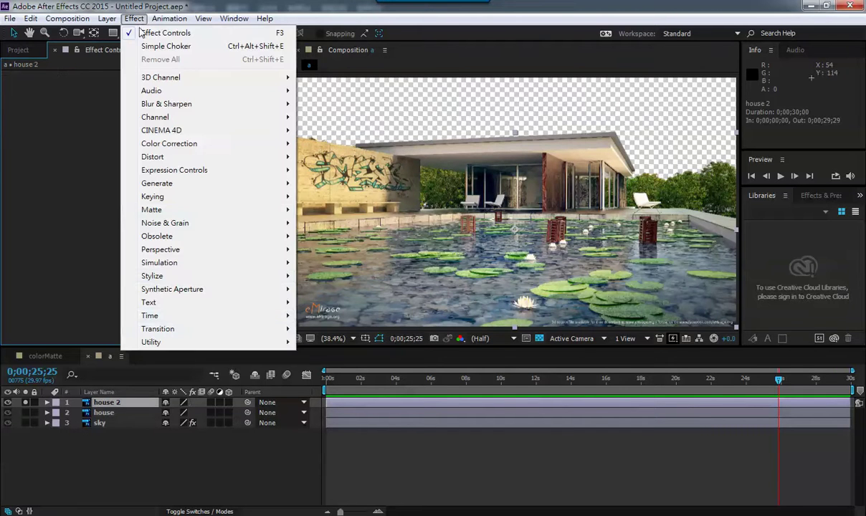
{"action": "mouse_move", "coordinate": [215, 209]}
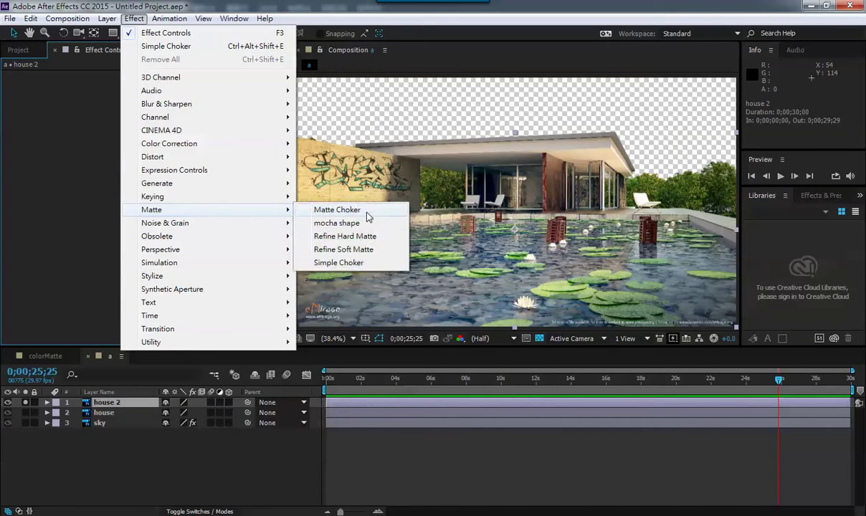
{"action": "left_click", "coordinate": [346, 206]}
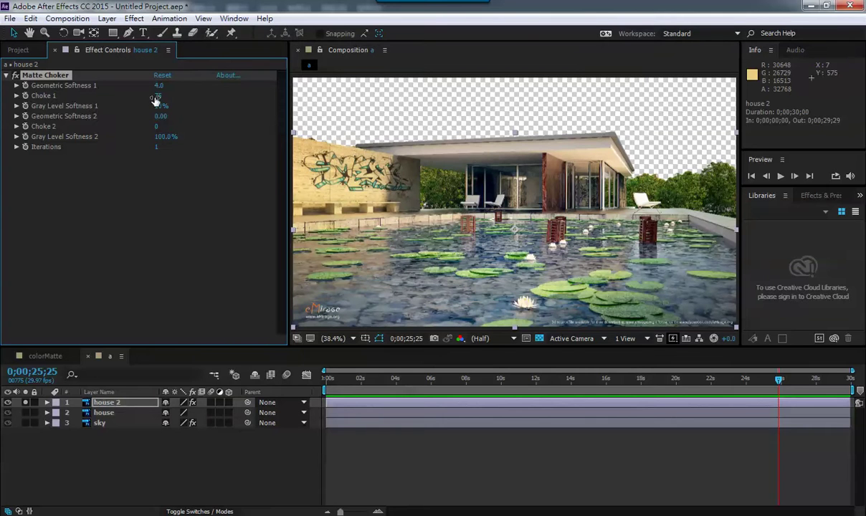
{"action": "left_click_drag", "start_coordinate": [154, 100], "coordinate": [199, 97]}
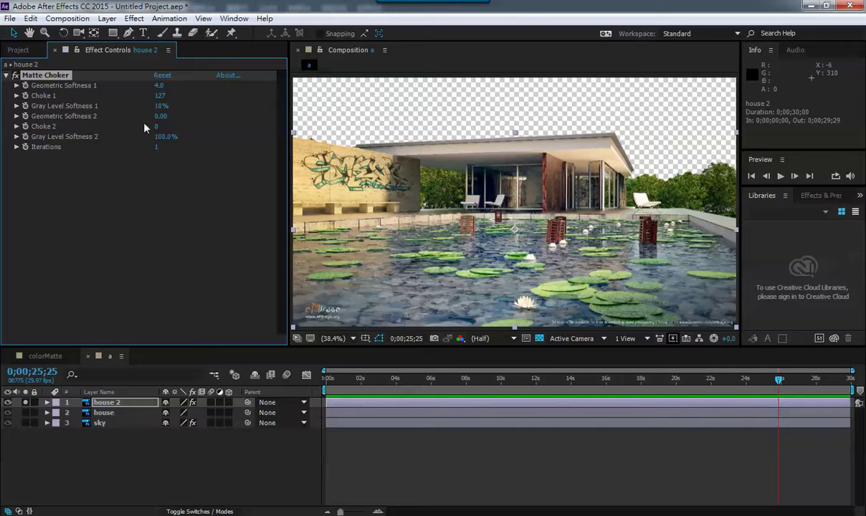
Try a Refine Hard Matte effect on house 2 with Shift Edge and Contrast at 100%, and remove the effect.
{"action": "left_click", "coordinate": [134, 18]}
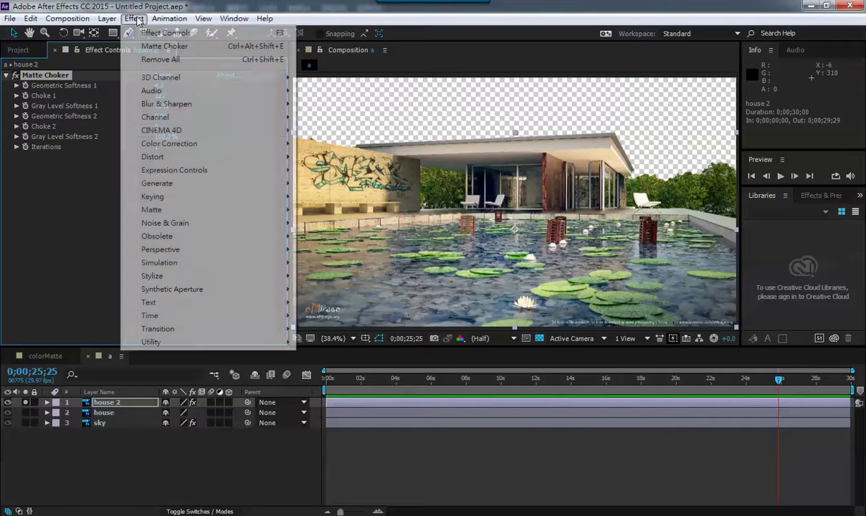
{"action": "mouse_move", "coordinate": [195, 209]}
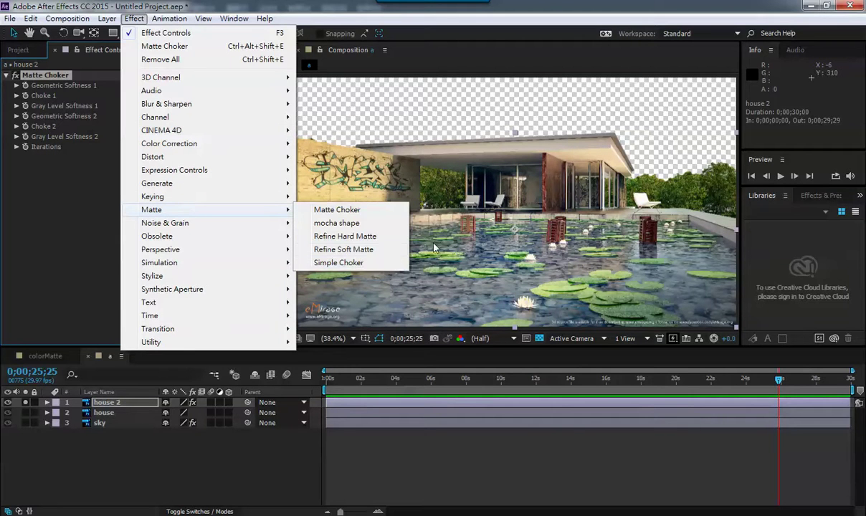
{"action": "left_click", "coordinate": [361, 240]}
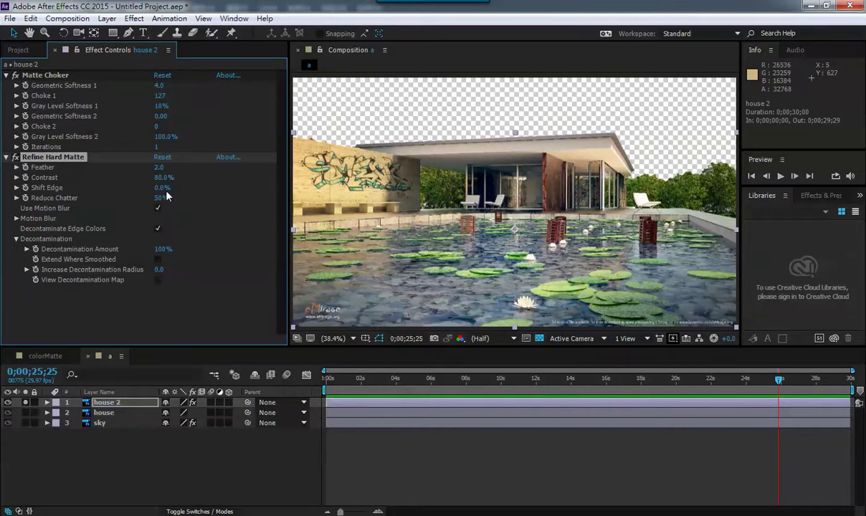
{"action": "left_click_drag", "start_coordinate": [161, 188], "coordinate": [344, 187]}
{"action": "left_click_drag", "start_coordinate": [162, 177], "coordinate": [236, 188]}
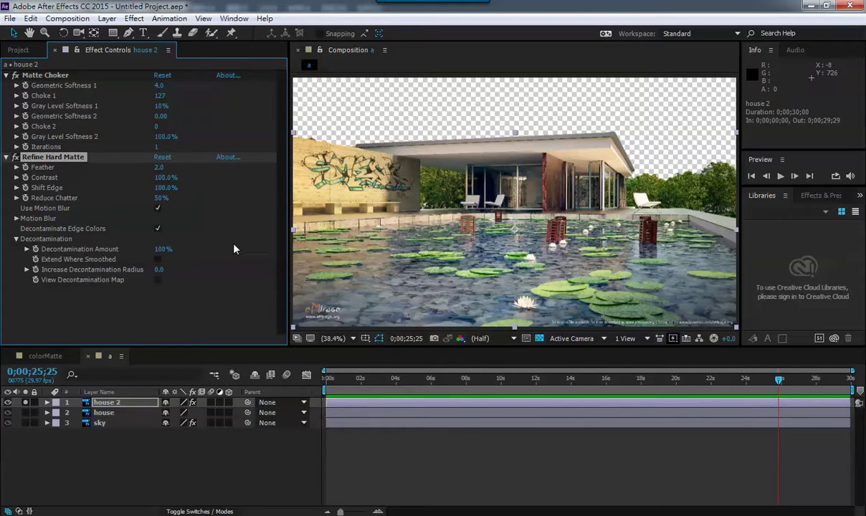
{"action": "key", "text": "Delete"}
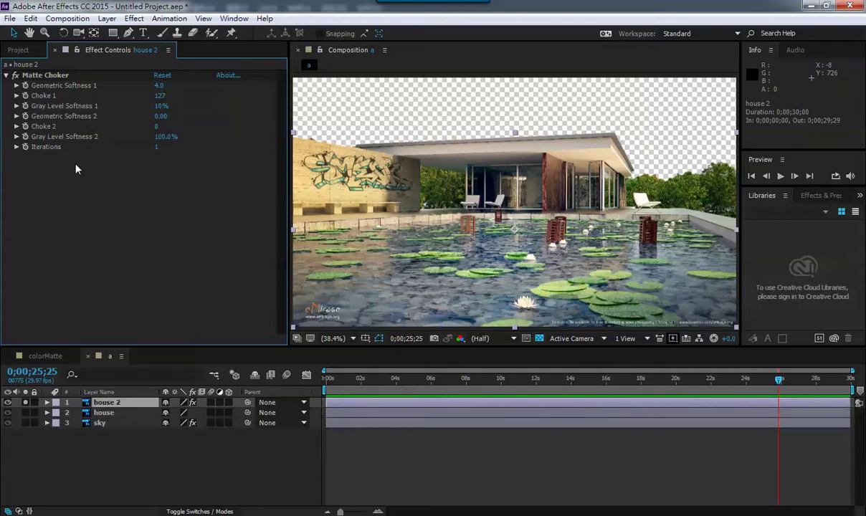
Set the Matte Choker's Geometric Softness 1 to 100 and expand its Choke 1 property.
{"action": "left_click", "coordinate": [43, 74]}
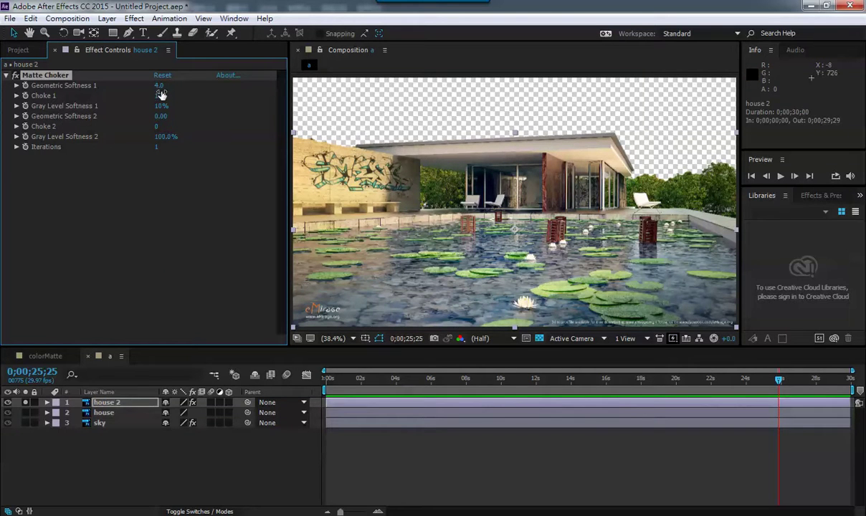
{"action": "left_click_drag", "start_coordinate": [162, 94], "coordinate": [566, 150]}
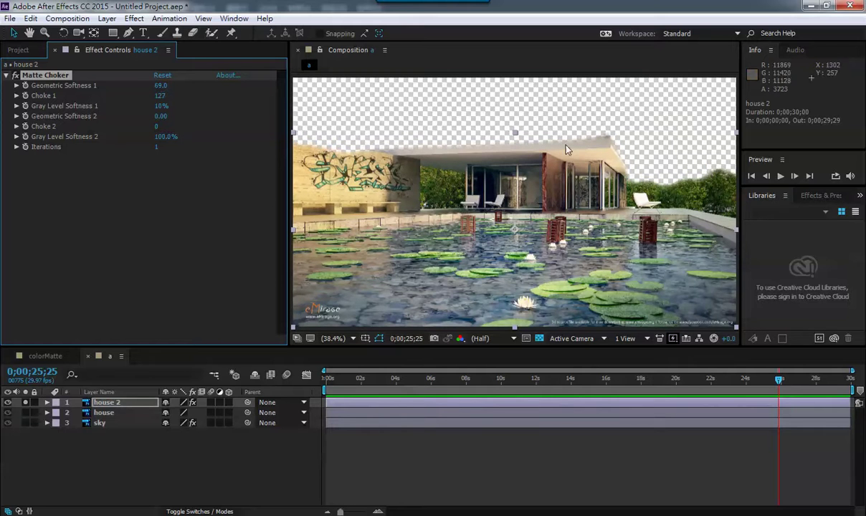
{"action": "left_click_drag", "start_coordinate": [159, 85], "coordinate": [639, 131]}
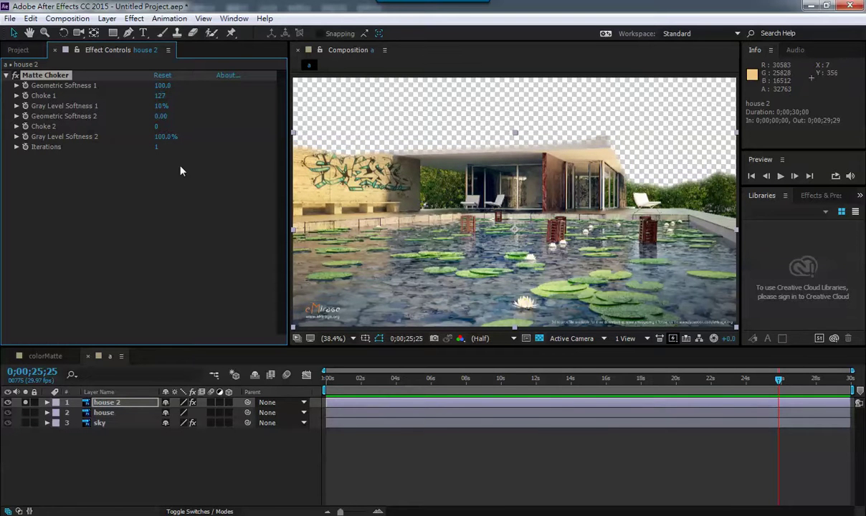
{"action": "left_click", "coordinate": [15, 96]}
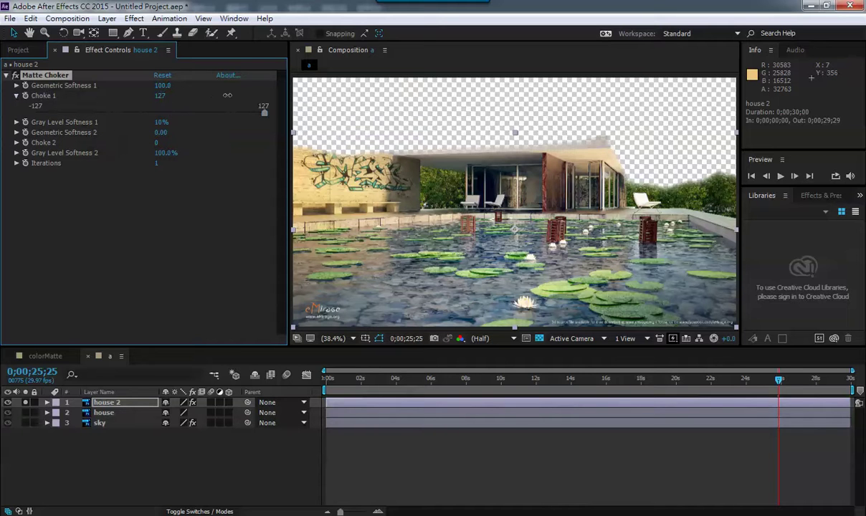
{"action": "left_click", "coordinate": [162, 95]}
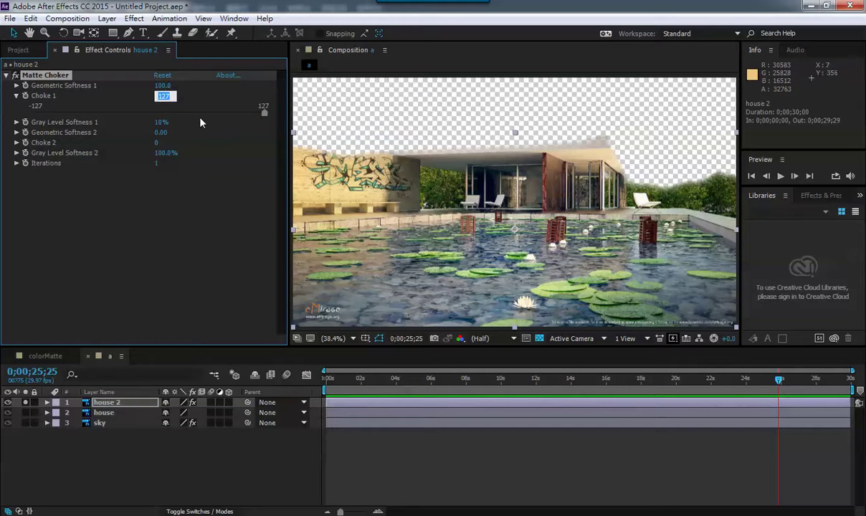
{"action": "key", "text": "Return"}
Set the Matte Choker's Iterations to 2 and Gray Level Softness 1 to 43%.
{"action": "left_click_drag", "start_coordinate": [157, 163], "coordinate": [506, 202]}
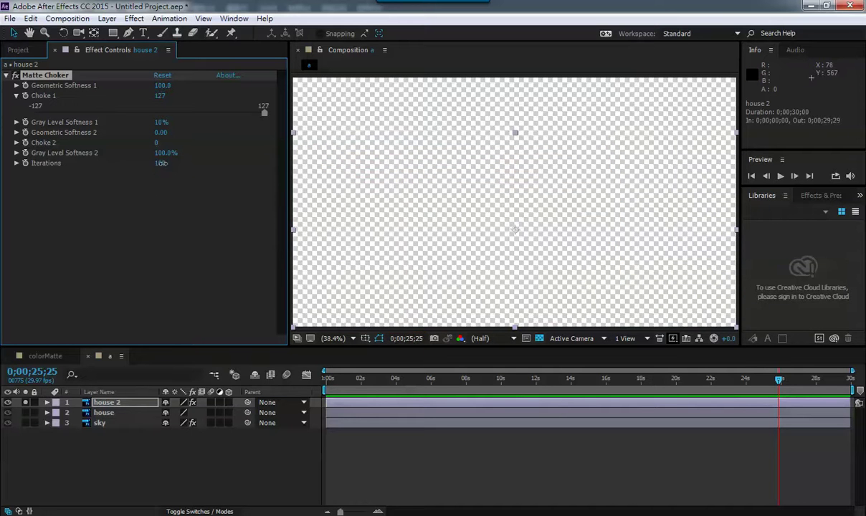
{"action": "left_click_drag", "start_coordinate": [155, 164], "coordinate": [87, 175]}
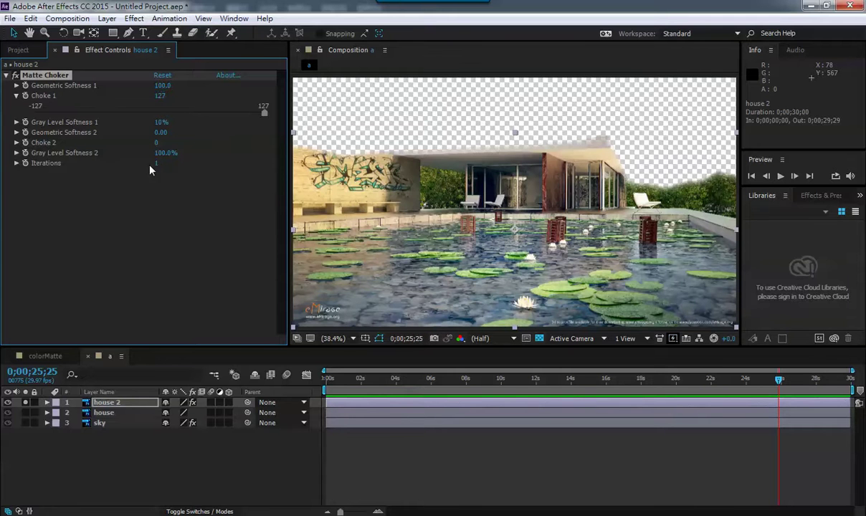
{"action": "left_click_drag", "start_coordinate": [157, 163], "coordinate": [144, 170]}
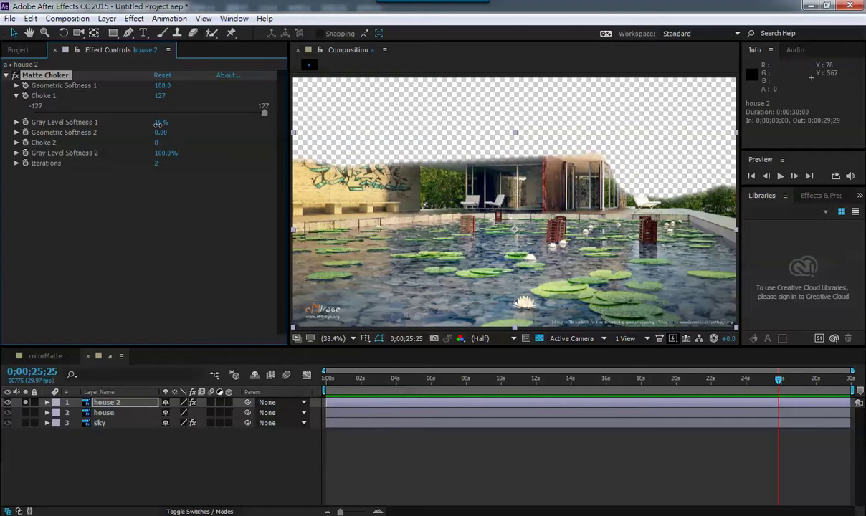
{"action": "left_click_drag", "start_coordinate": [158, 124], "coordinate": [186, 134]}
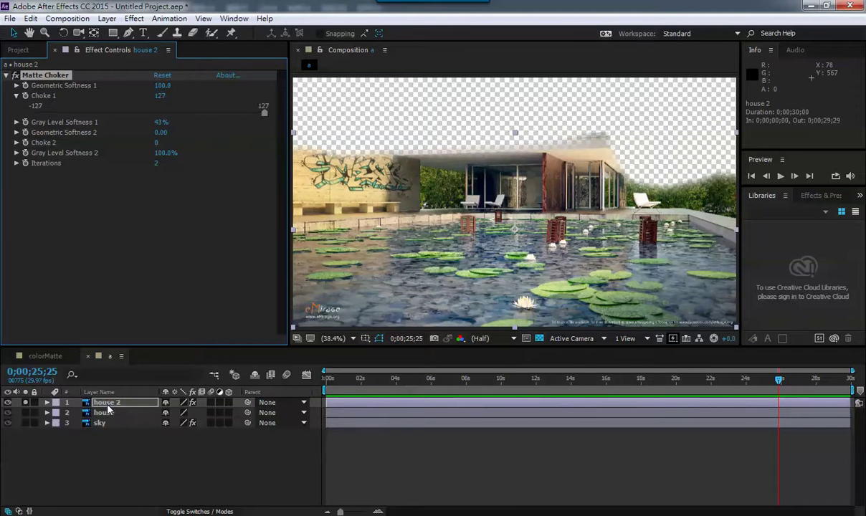
Compare the choked house 2 edge with the original by repeatedly soloing and unsoloing the house layer.
{"action": "left_click", "coordinate": [26, 413]}
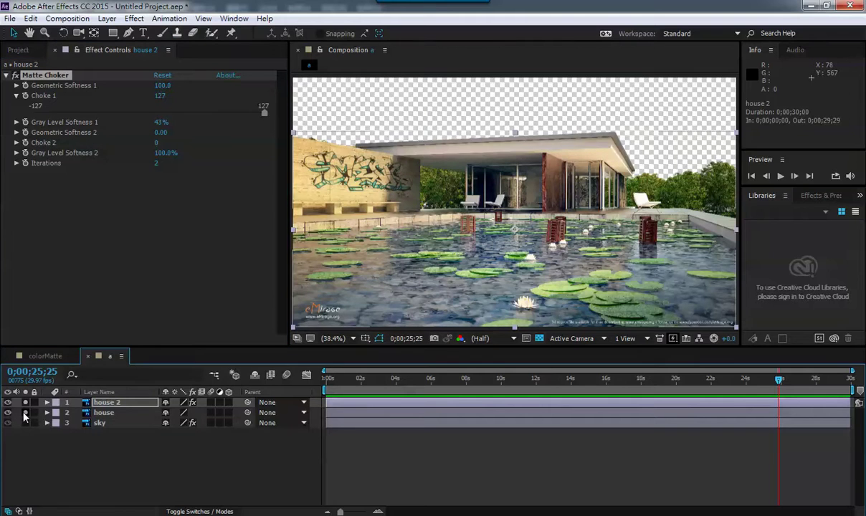
{"action": "left_click", "coordinate": [25, 413]}
{"action": "left_click", "coordinate": [25, 412]}
{"action": "left_click", "coordinate": [25, 413]}
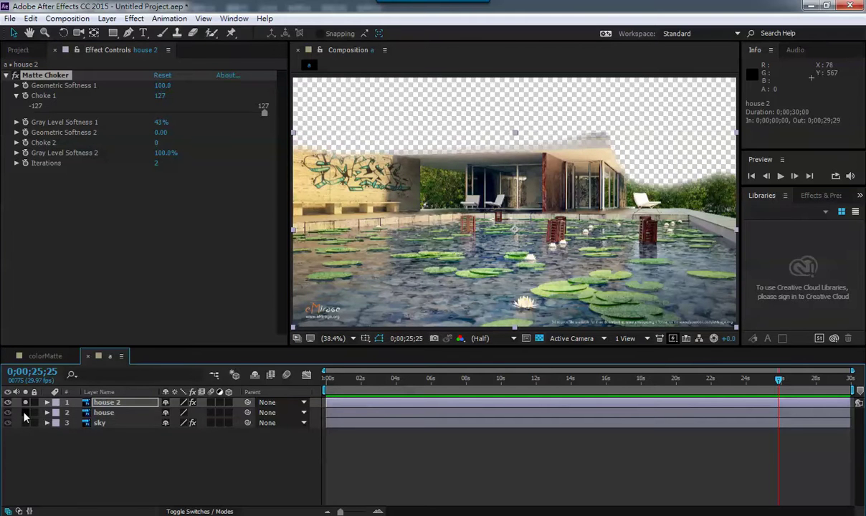
{"action": "left_click", "coordinate": [25, 413]}
{"action": "left_click", "coordinate": [25, 413]}
{"action": "left_click", "coordinate": [25, 413]}
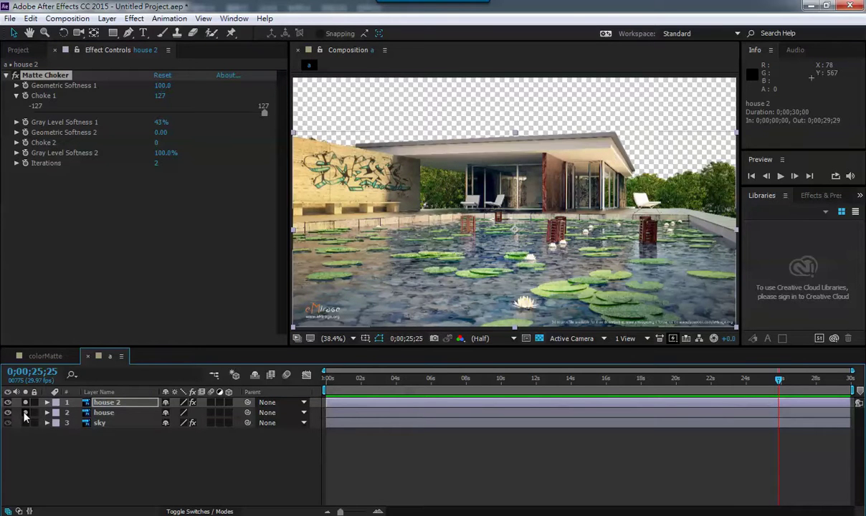
{"action": "left_click", "coordinate": [25, 413]}
{"action": "left_click", "coordinate": [25, 412]}
{"action": "left_click", "coordinate": [25, 413]}
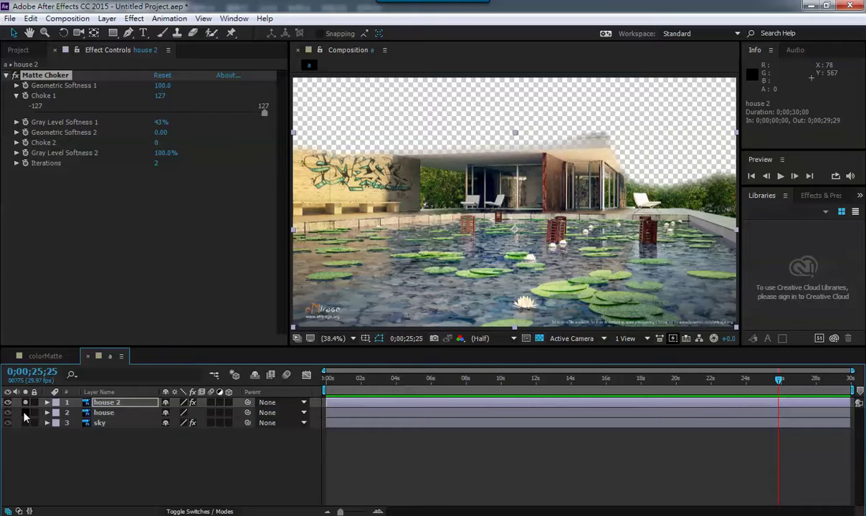
{"action": "left_click", "coordinate": [107, 402]}
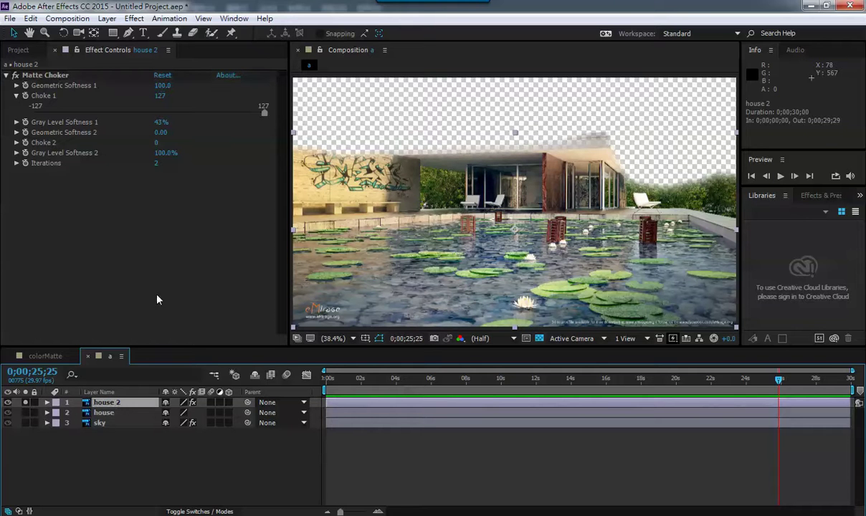
Set the Matte Choker's Iterations to 3 on the house 2 layer.
{"action": "left_click", "coordinate": [157, 165]}
{"action": "type", "text": "3"}
{"action": "key", "text": "Return"}
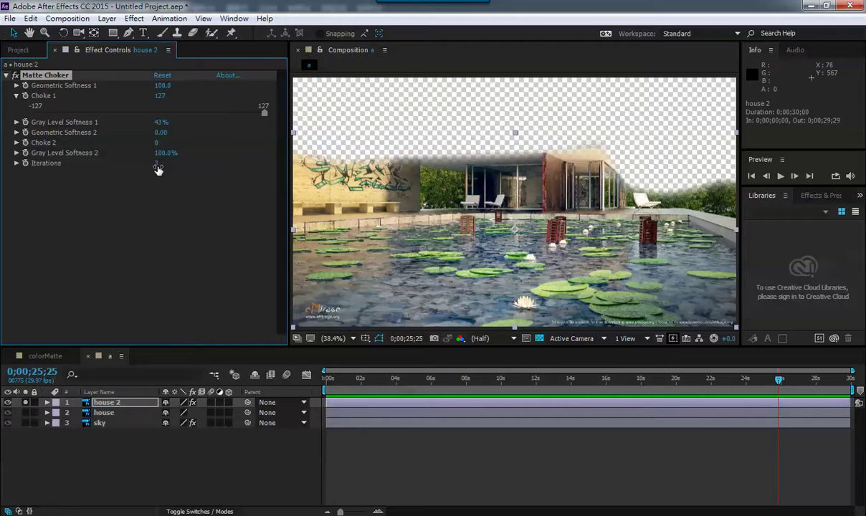
Add a Gaussian Blur effect to house 2 with Blurriness 9.8.
{"action": "left_click", "coordinate": [134, 18]}
{"action": "mouse_move", "coordinate": [174, 104]}
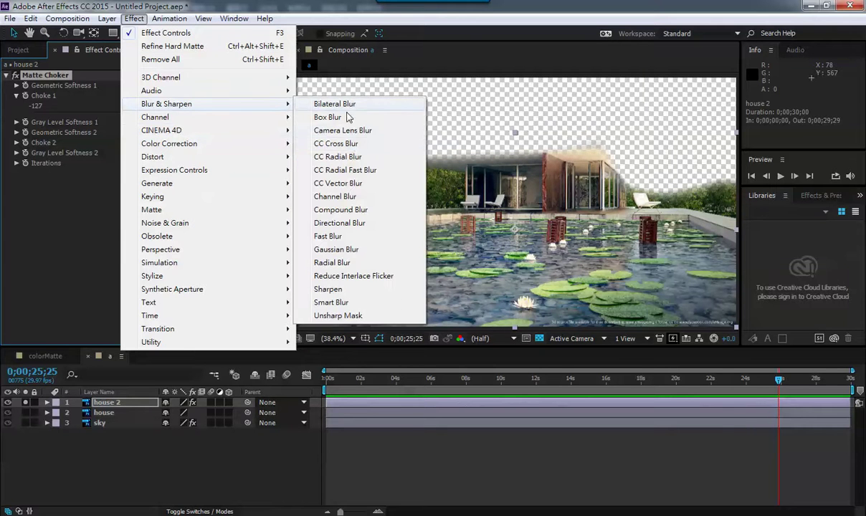
{"action": "left_click", "coordinate": [344, 249]}
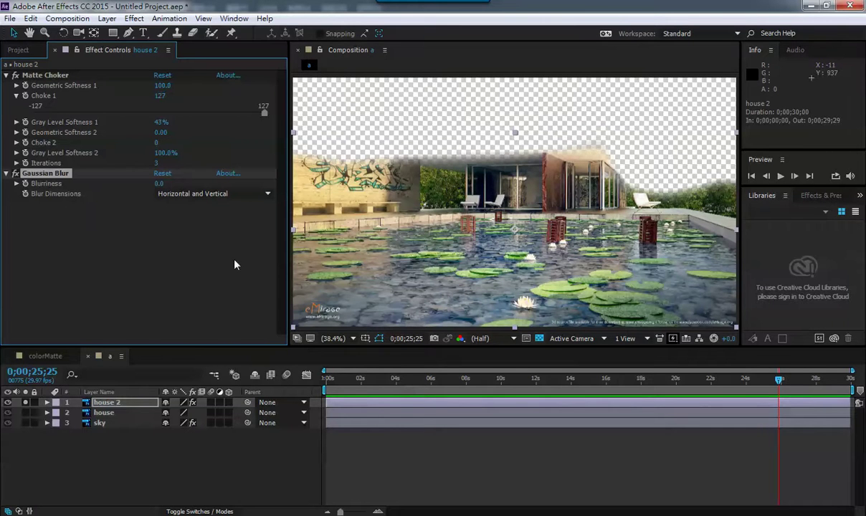
{"action": "left_click_drag", "start_coordinate": [159, 185], "coordinate": [279, 253]}
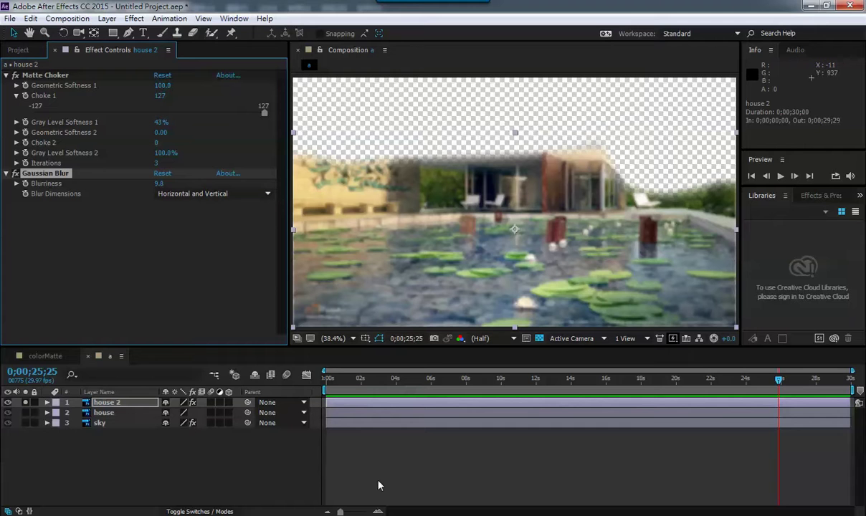
Compare the blurred house 2 edge with the original by repeatedly soloing and unsoloing the house layer.
{"action": "left_click", "coordinate": [25, 412]}
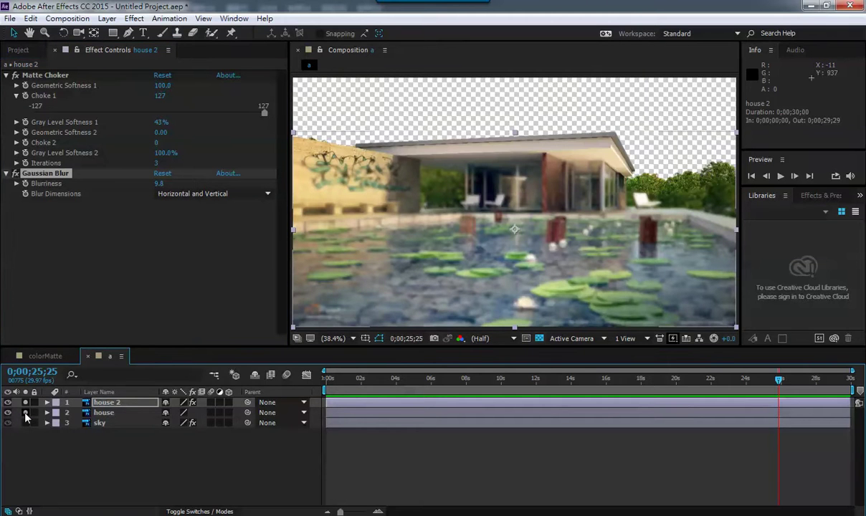
{"action": "left_click", "coordinate": [25, 414]}
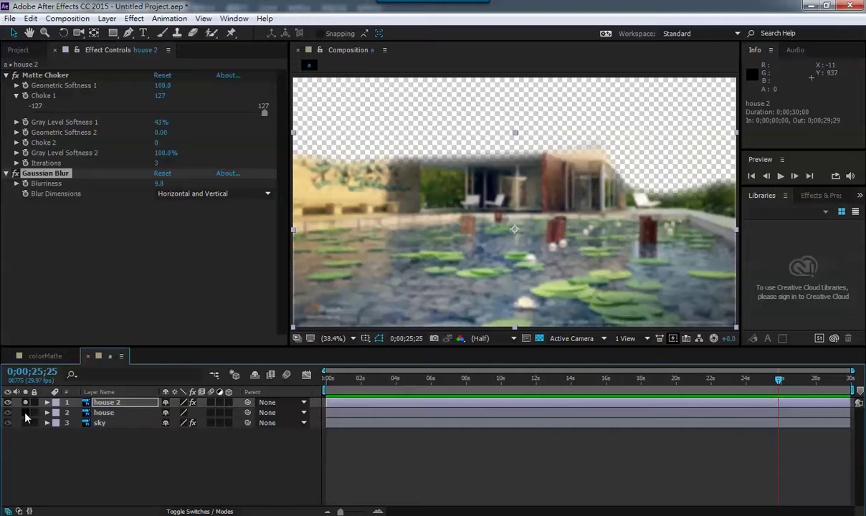
{"action": "left_click", "coordinate": [25, 413]}
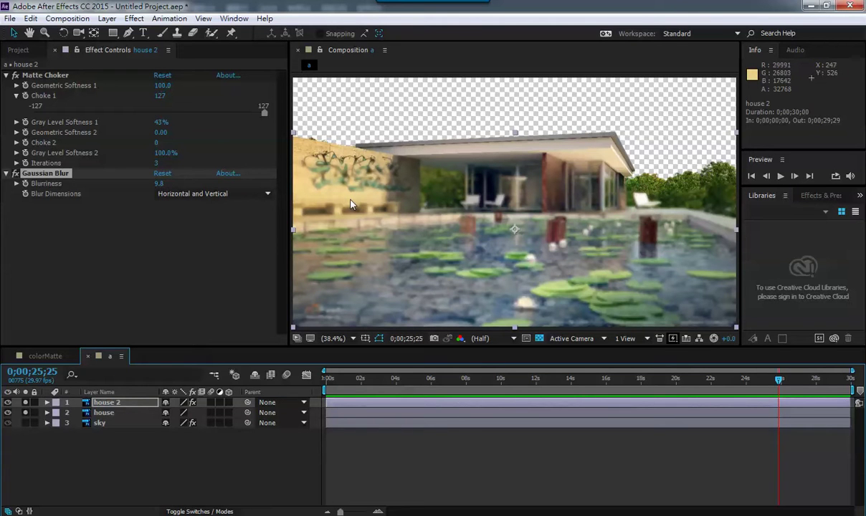
{"action": "left_click", "coordinate": [25, 414]}
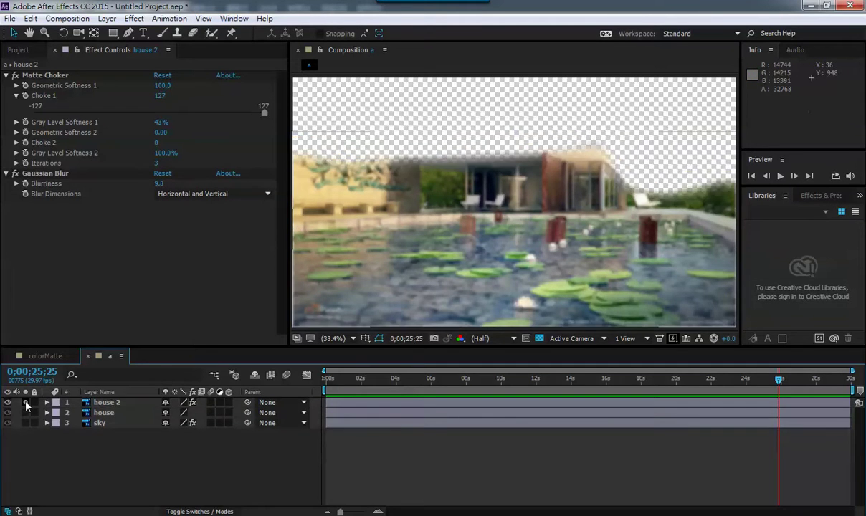
Unsolo house 2 and hide the house and sky layers.
{"action": "left_click", "coordinate": [25, 402]}
{"action": "left_click", "coordinate": [105, 403]}
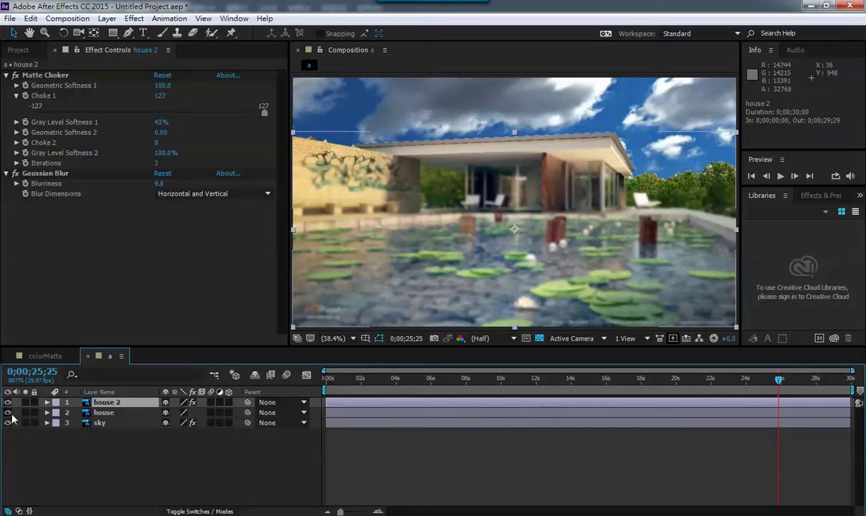
{"action": "left_click_drag", "start_coordinate": [7, 423], "coordinate": [7, 412]}
Duplicate the house layer and move the copy above house 2.
{"action": "left_click", "coordinate": [100, 414]}
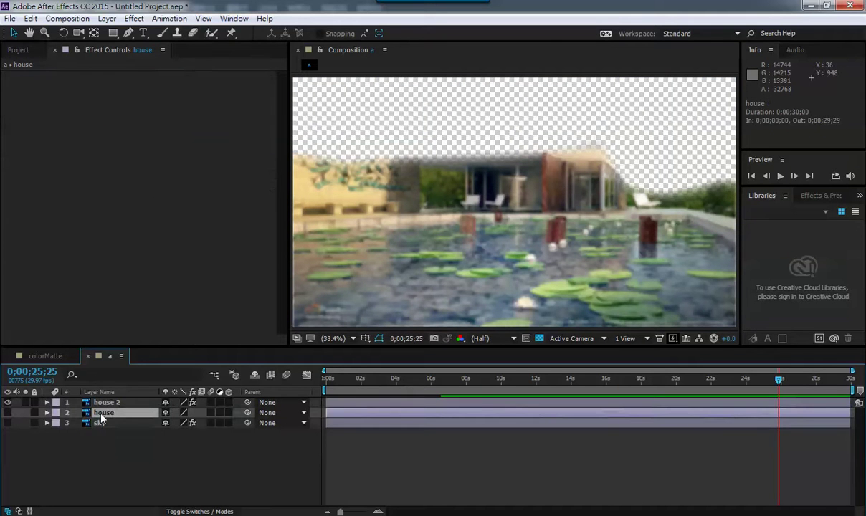
{"action": "key", "text": "ctrl+d"}
{"action": "left_click_drag", "start_coordinate": [101, 413], "coordinate": [107, 402]}
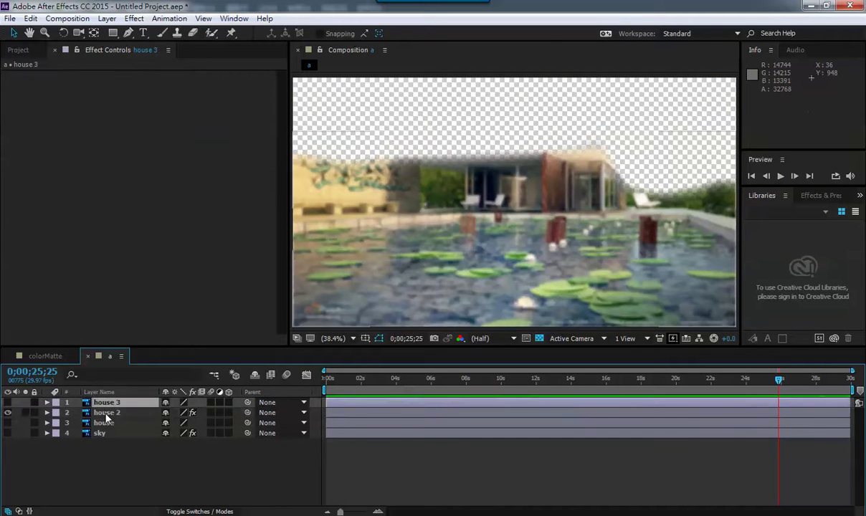
Rename the house 2 layer as shrink house.
{"action": "left_click", "coordinate": [100, 410]}
{"action": "key", "text": "Return"}
{"action": "type", "text": "shrink h"}
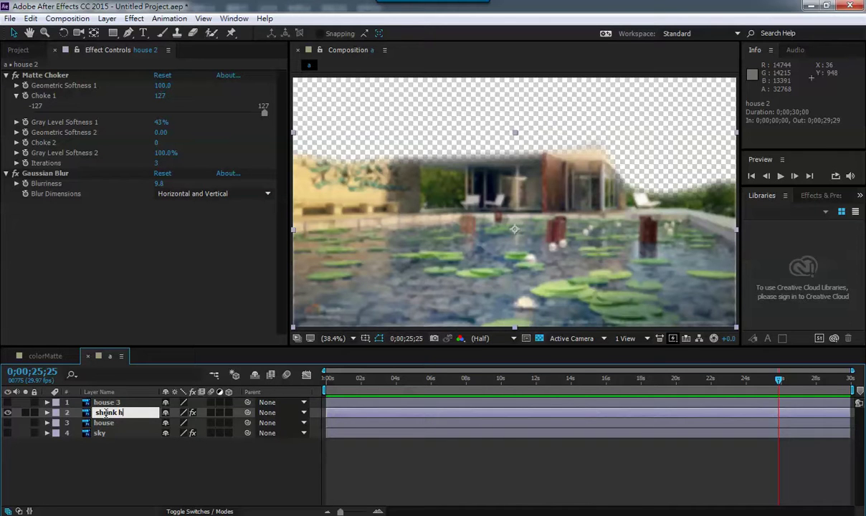
{"action": "type", "text": "ouse"}
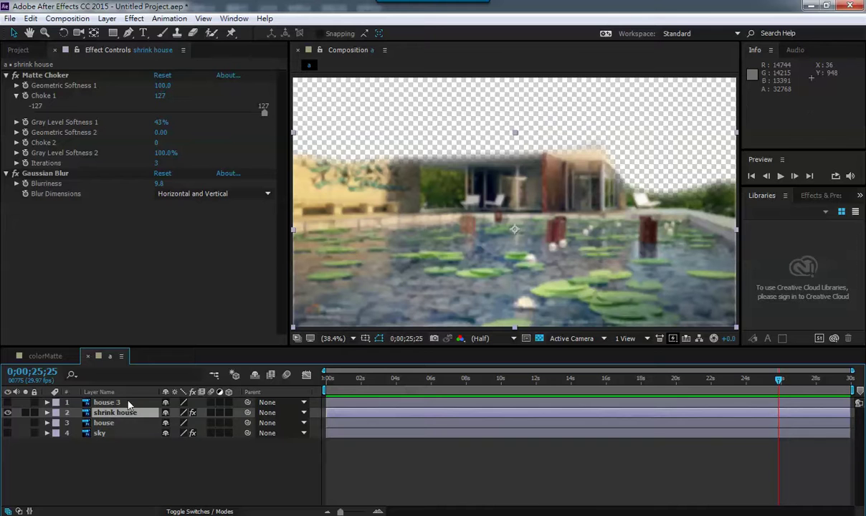
Show house 3 and try it as an Alpha Inverted and an Alpha track matte for the shrink house layer.
{"action": "left_click", "coordinate": [108, 402]}
{"action": "left_click", "coordinate": [7, 402]}
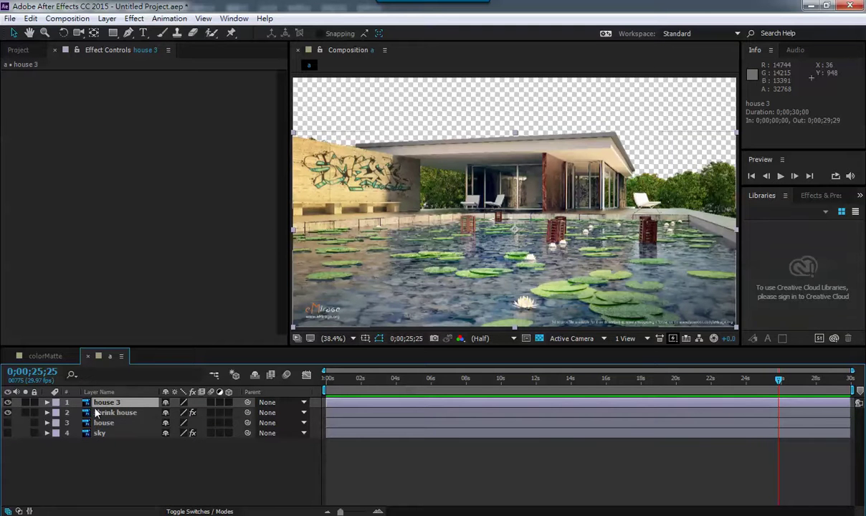
{"action": "left_click", "coordinate": [200, 511]}
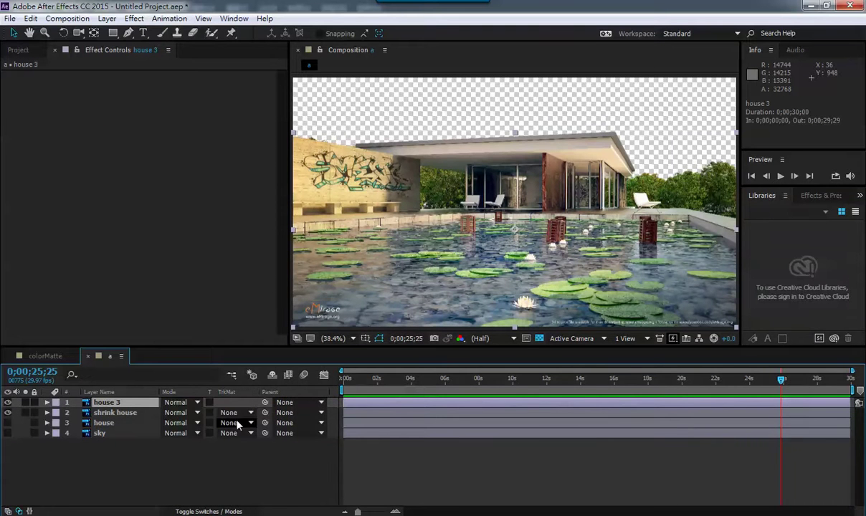
{"action": "left_click", "coordinate": [235, 413]}
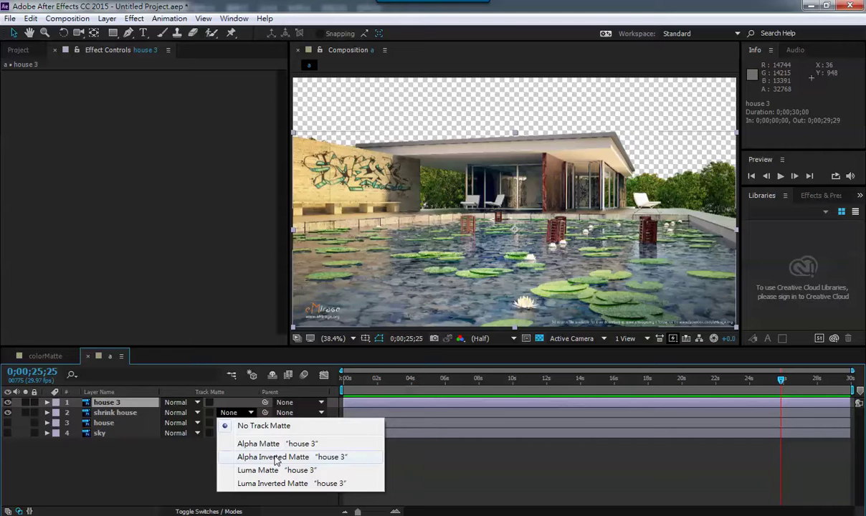
{"action": "left_click", "coordinate": [276, 459]}
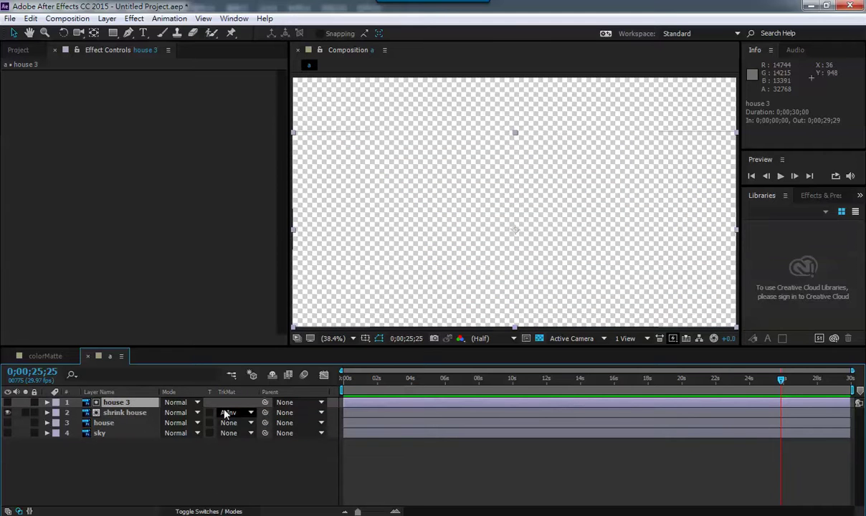
{"action": "left_click", "coordinate": [252, 412]}
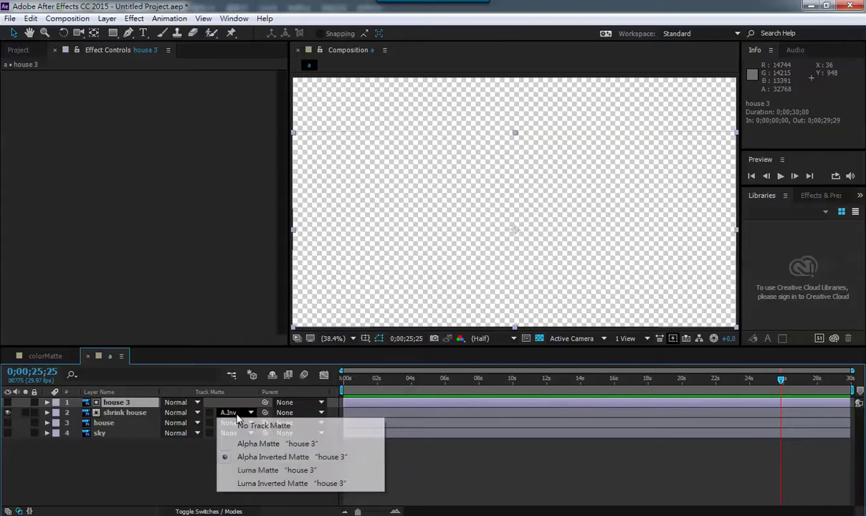
{"action": "left_click", "coordinate": [244, 445]}
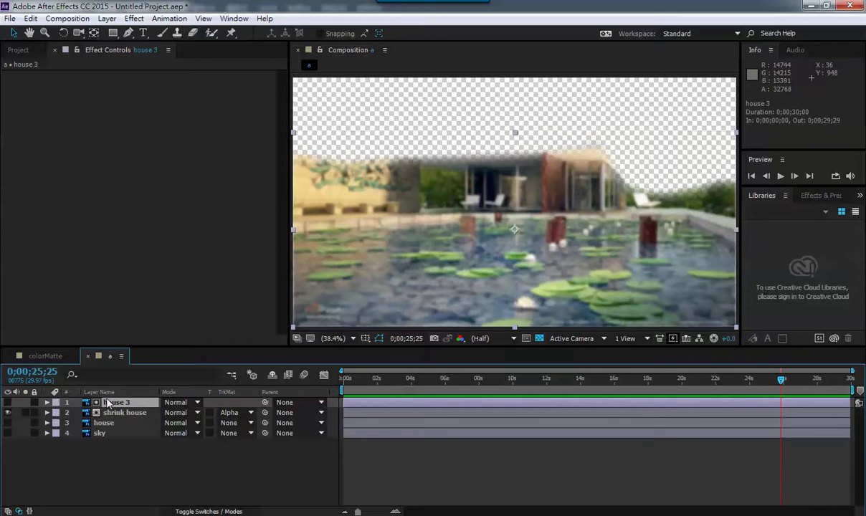
Move house 3 directly below shrink house and make house 3 visible.
{"action": "left_click_drag", "start_coordinate": [115, 402], "coordinate": [117, 423]}
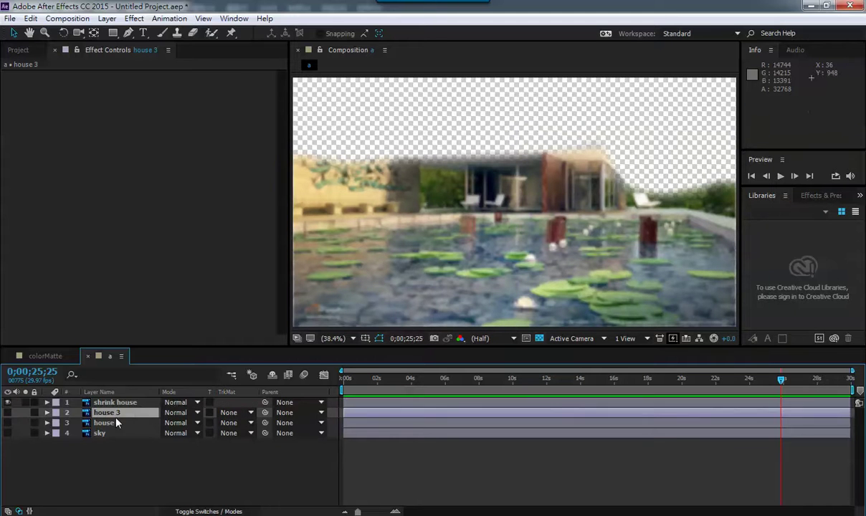
{"action": "left_click", "coordinate": [8, 402]}
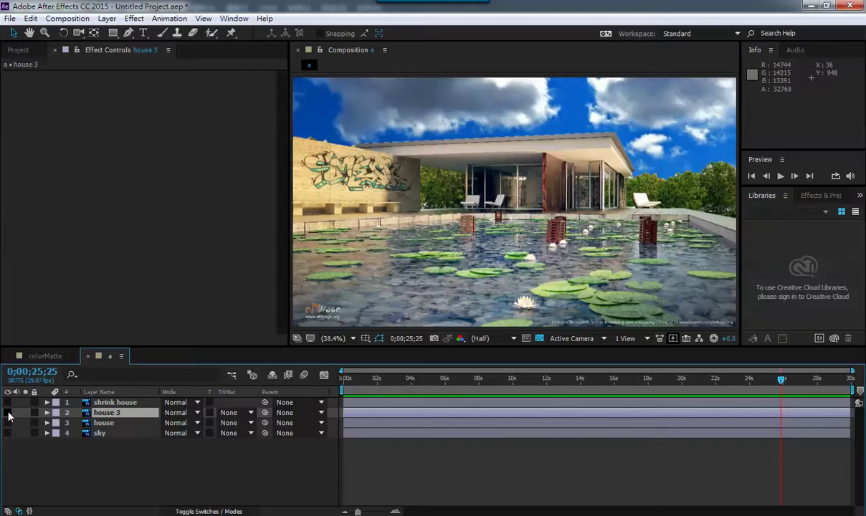
{"action": "left_click", "coordinate": [7, 413]}
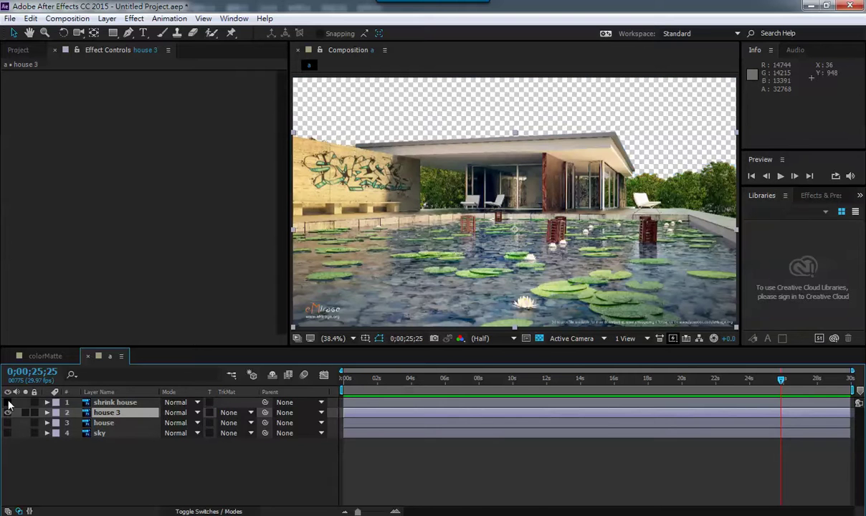
Try shrink house as an Alpha Matte for house 3, and settle on Alpha Inverted Matte.
{"action": "left_click", "coordinate": [226, 414]}
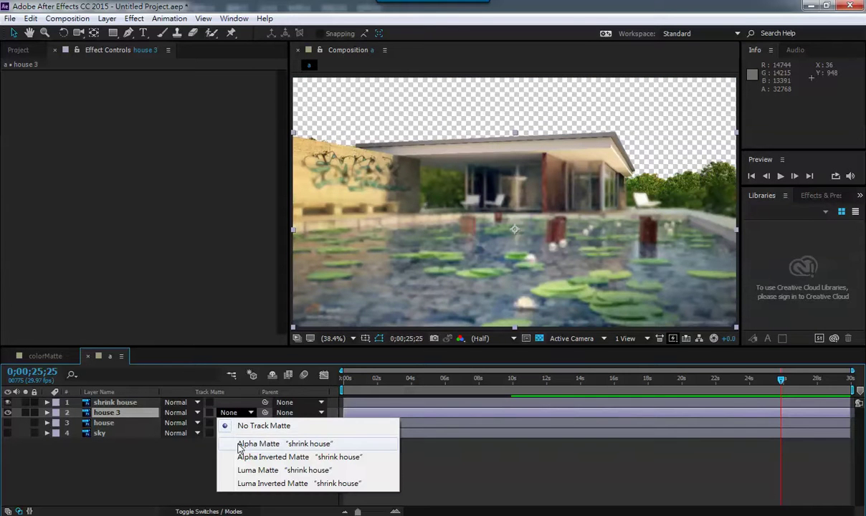
{"action": "left_click", "coordinate": [240, 445]}
{"action": "left_click", "coordinate": [236, 418]}
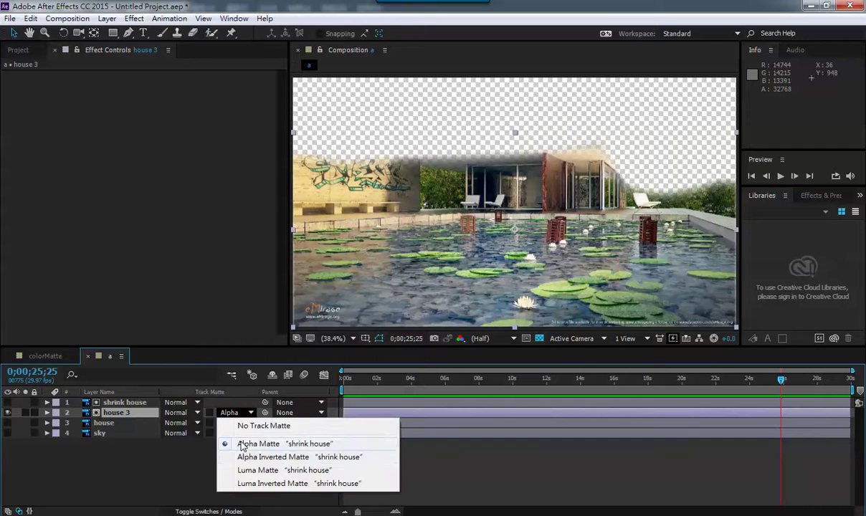
{"action": "left_click", "coordinate": [243, 457]}
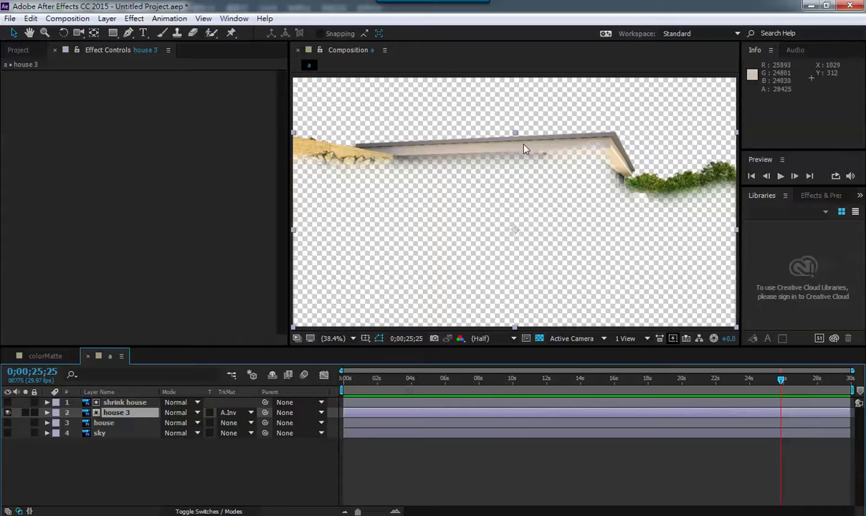
Pre-compose shrink house and house 3 into a composition named lightwrap matte, moving all attributes into it.
{"action": "left_click", "coordinate": [125, 434]}
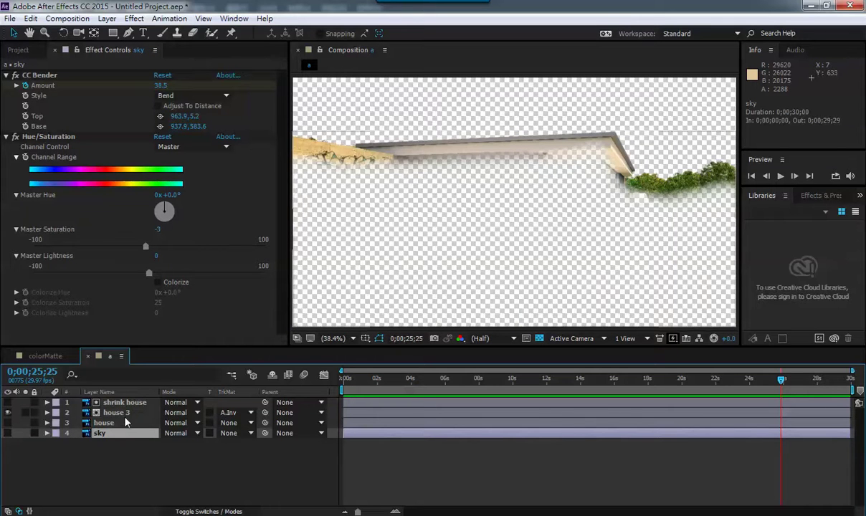
{"action": "left_click", "coordinate": [122, 412]}
{"action": "left_click", "coordinate": [130, 404], "text": "shift"}
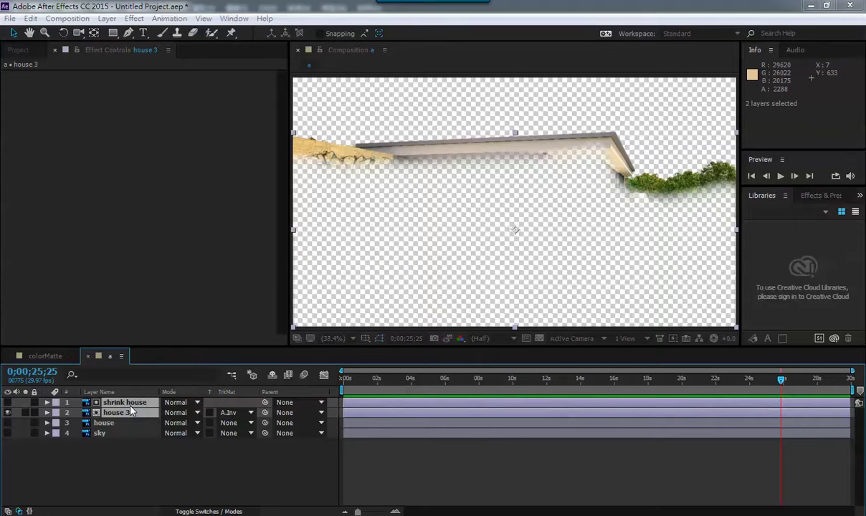
{"action": "key", "text": "ctrl+shift+c"}
{"action": "type", "text": "matte"}
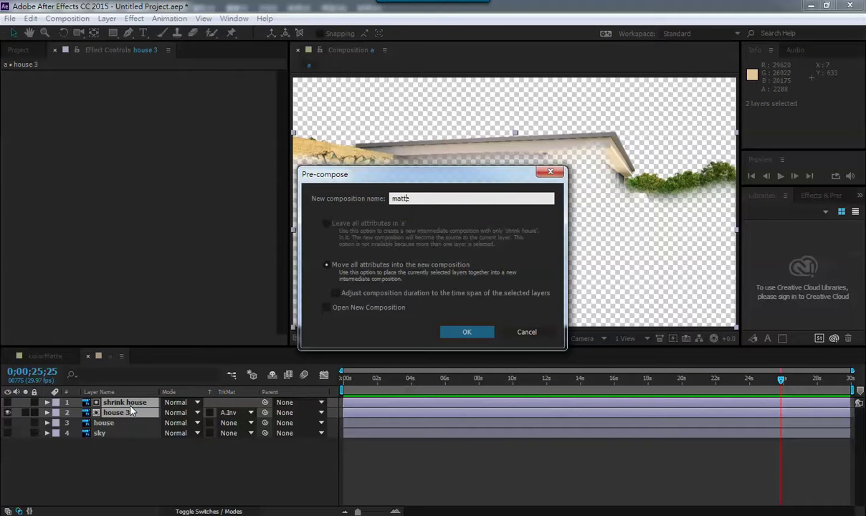
{"action": "type", "text": "light"}
{"action": "key", "text": "BackSpace"}
{"action": "type", "text": "wrap"}
{"action": "left_click", "coordinate": [467, 332]}
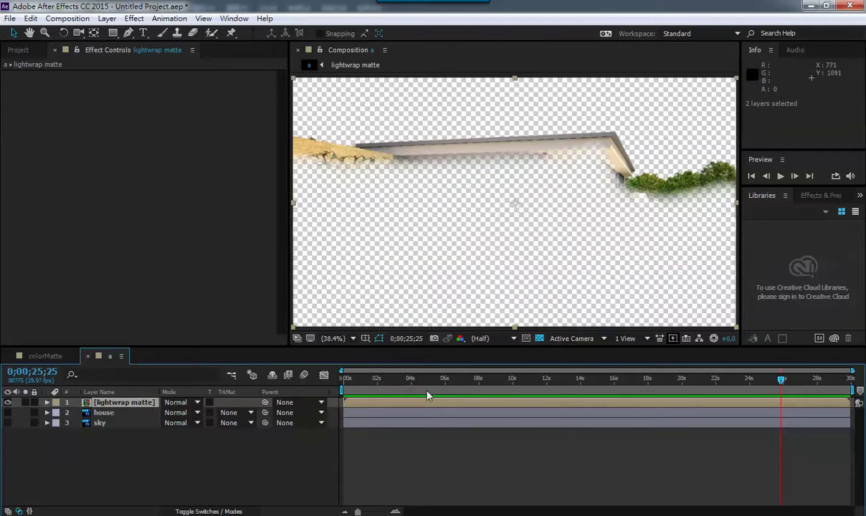
Hide the lightwrap matte layer, duplicate the sky layer and move the copy above lightwrap matte.
{"action": "left_click", "coordinate": [9, 405]}
{"action": "left_click", "coordinate": [101, 423]}
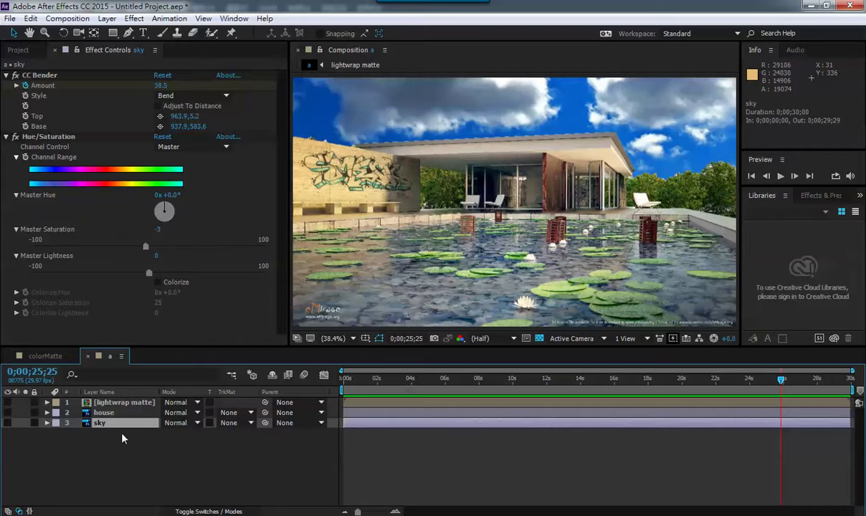
{"action": "key", "text": "ctrl+d"}
{"action": "left_click_drag", "start_coordinate": [108, 423], "coordinate": [120, 404]}
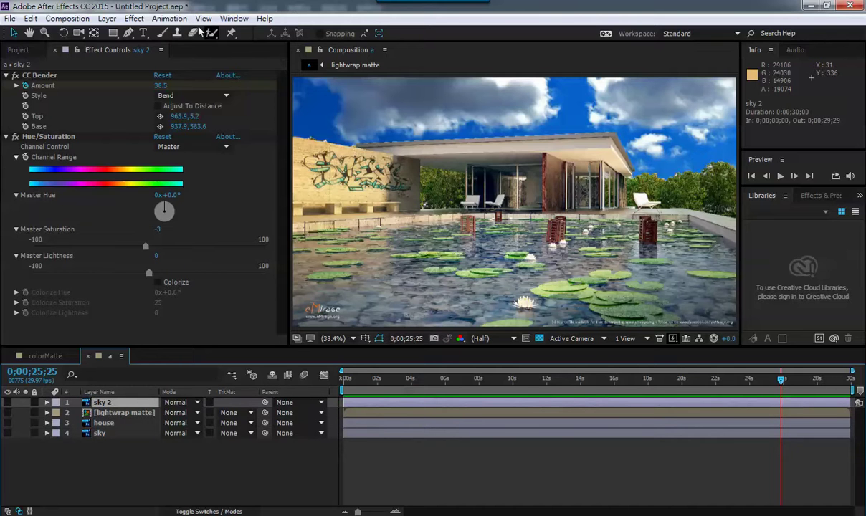
Add a Gaussian Blur effect to sky 2 with Blurriness 115.2.
{"action": "left_click", "coordinate": [142, 20]}
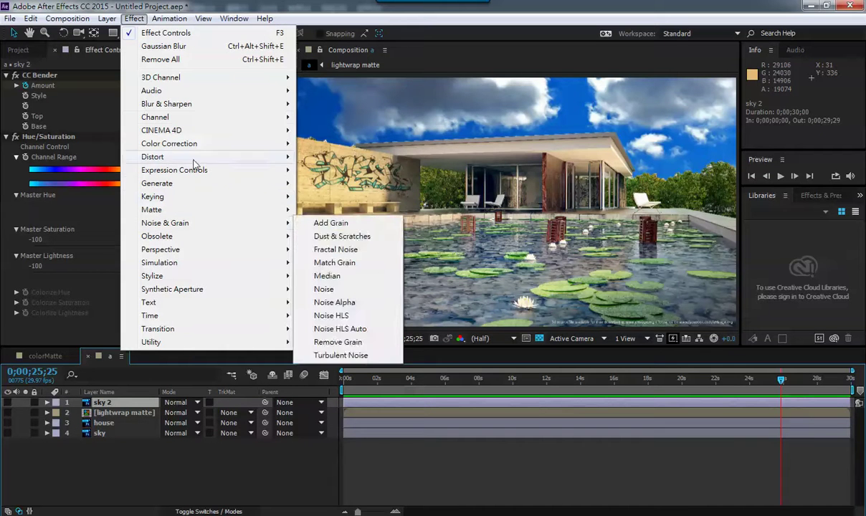
{"action": "mouse_move", "coordinate": [213, 106]}
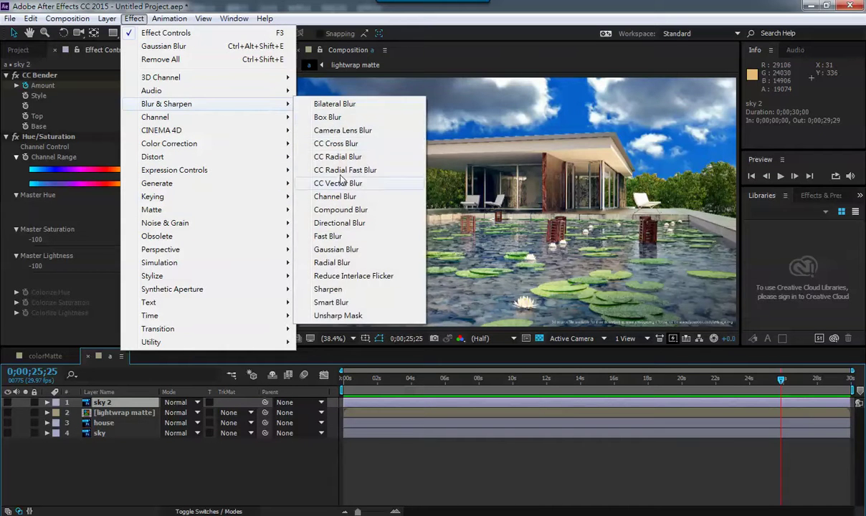
{"action": "left_click", "coordinate": [335, 250]}
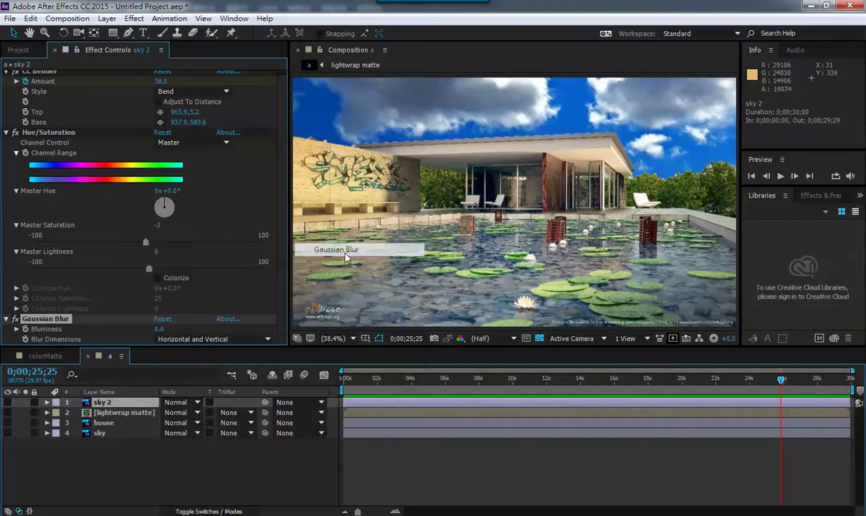
{"action": "left_click_drag", "start_coordinate": [158, 329], "coordinate": [5, 407]}
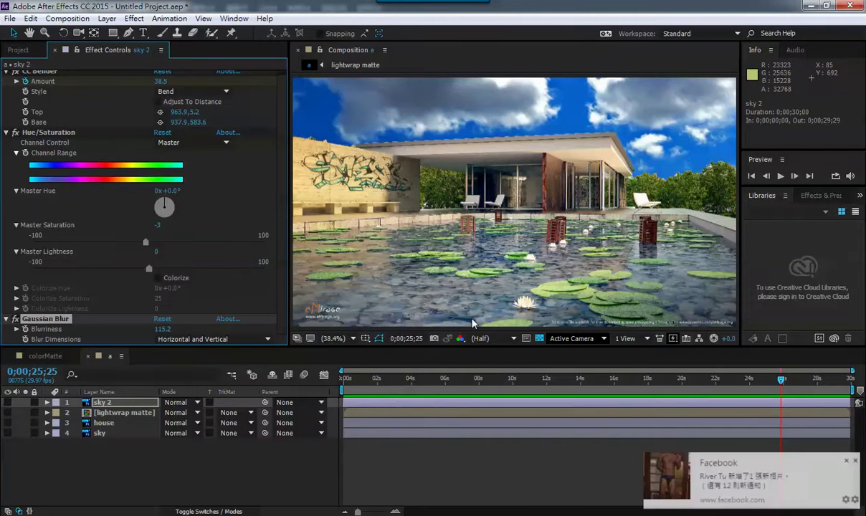
Show the sky 2 layer and set its Gaussian Blur Blurriness to 161.1.
{"action": "left_click", "coordinate": [7, 402]}
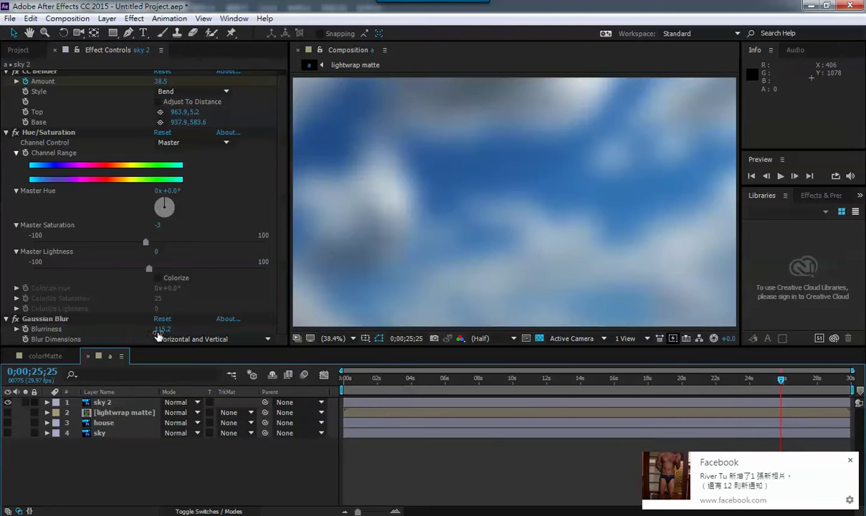
{"action": "left_click_drag", "start_coordinate": [162, 329], "coordinate": [409, 336]}
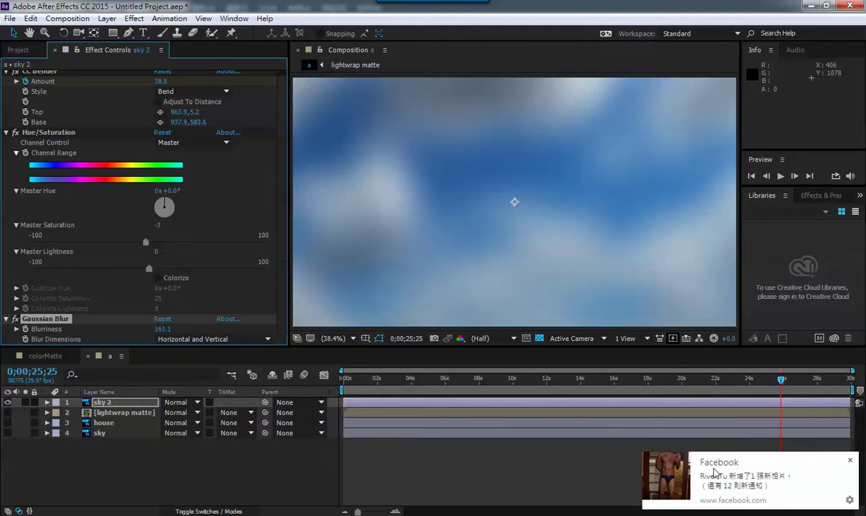
{"action": "left_click", "coordinate": [645, 462]}
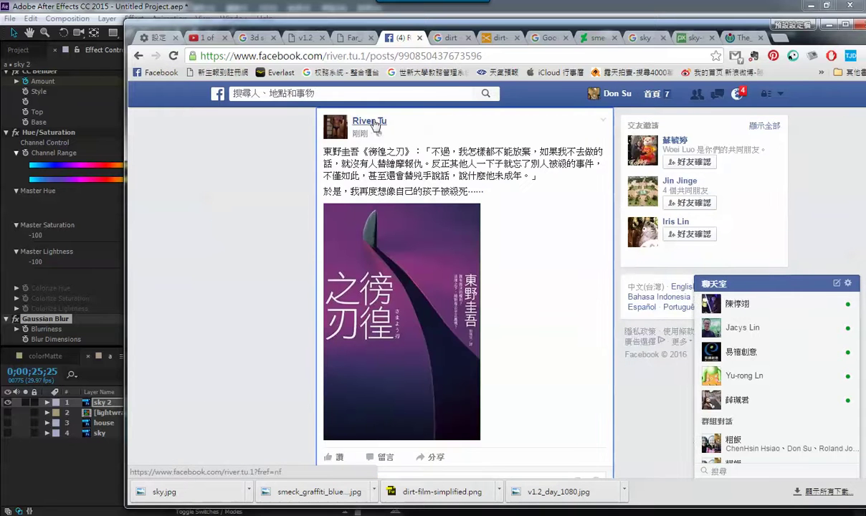
{"action": "left_click", "coordinate": [374, 123]}
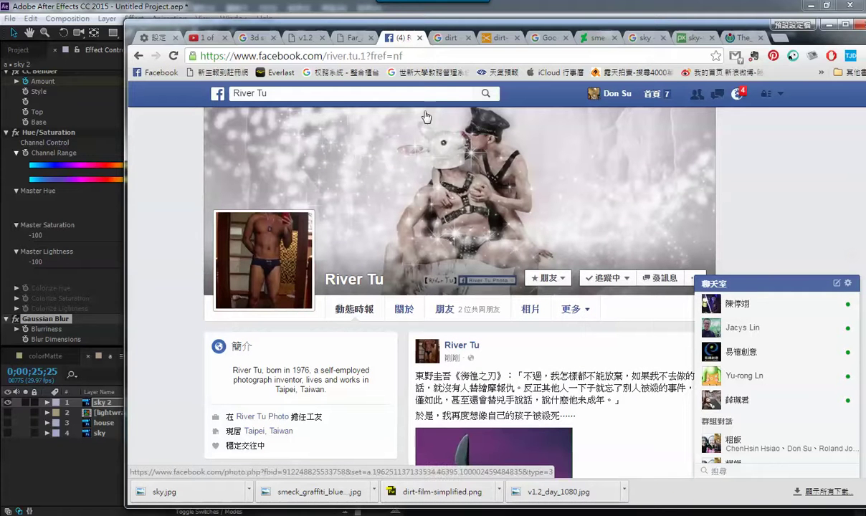
{"action": "left_click", "coordinate": [419, 37]}
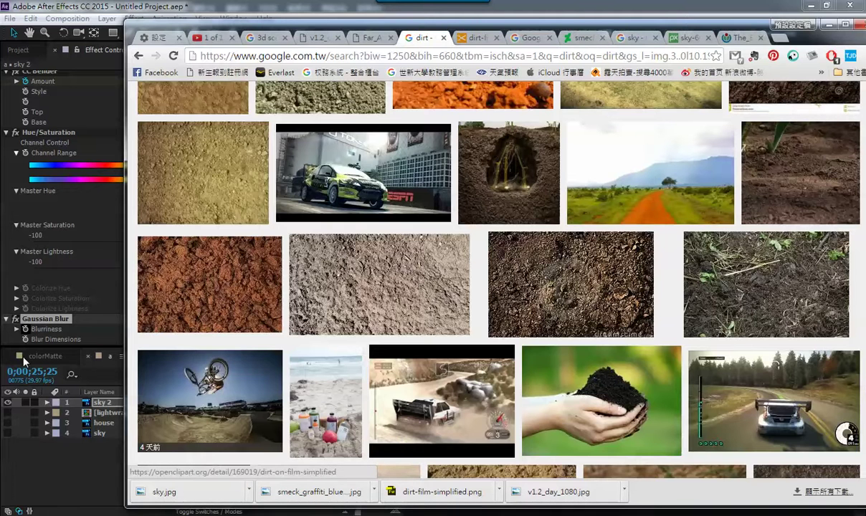
{"action": "left_click", "coordinate": [80, 437]}
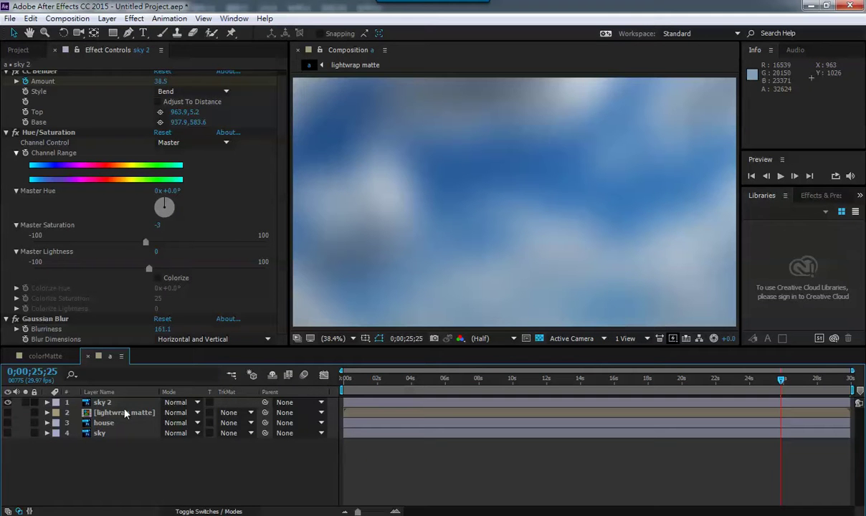
Adjust the Gaussian Blur on sky 2 to a Blurriness of 226.4.
{"action": "left_click", "coordinate": [100, 402]}
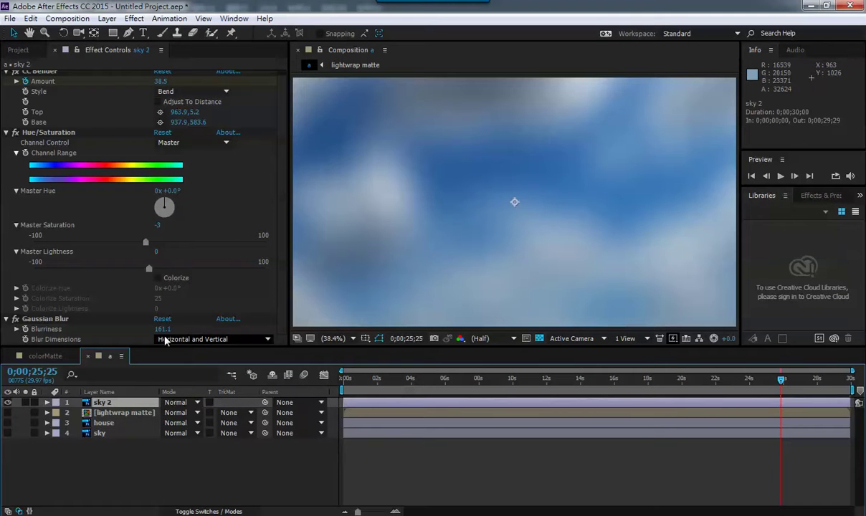
{"action": "left_click_drag", "start_coordinate": [162, 329], "coordinate": [142, 328]}
{"action": "left_click_drag", "start_coordinate": [295, 326], "coordinate": [559, 327]}
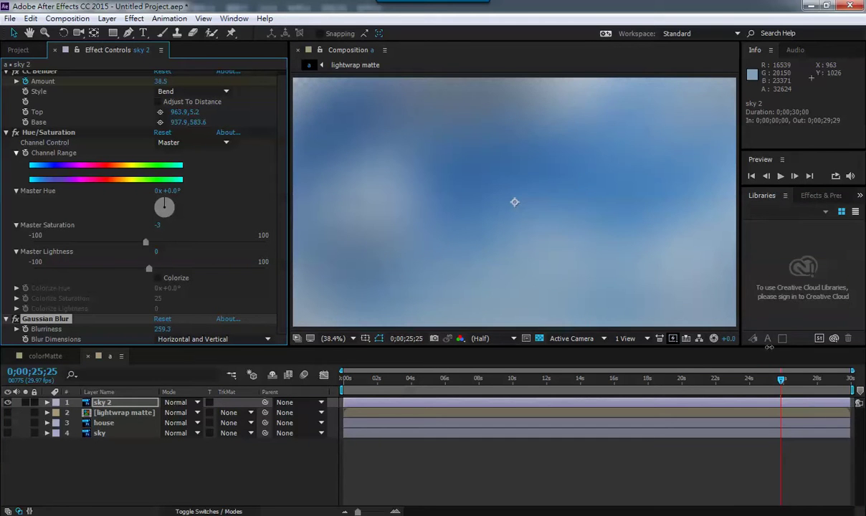
{"action": "left_click_drag", "start_coordinate": [164, 328], "coordinate": [103, 328]}
{"action": "left_click_drag", "start_coordinate": [155, 330], "coordinate": [135, 336]}
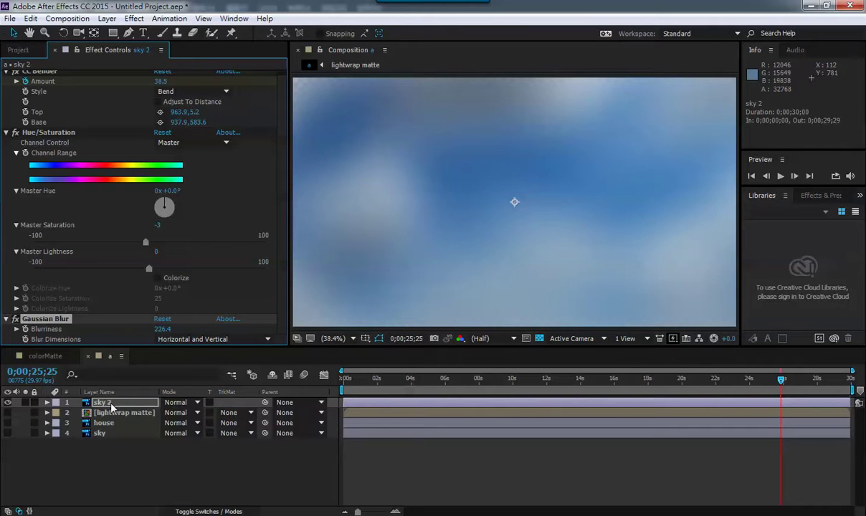
Move sky 2 directly below lightwrap matte and set its track matte to Alpha Matte "[lightwrap matte]".
{"action": "mouse_move", "coordinate": [112, 402]}
{"action": "left_mouse_down"}
{"action": "mouse_move", "coordinate": [111, 424]}
{"action": "mouse_move", "coordinate": [110, 415]}
{"action": "left_mouse_up"}
{"action": "left_click", "coordinate": [237, 414]}
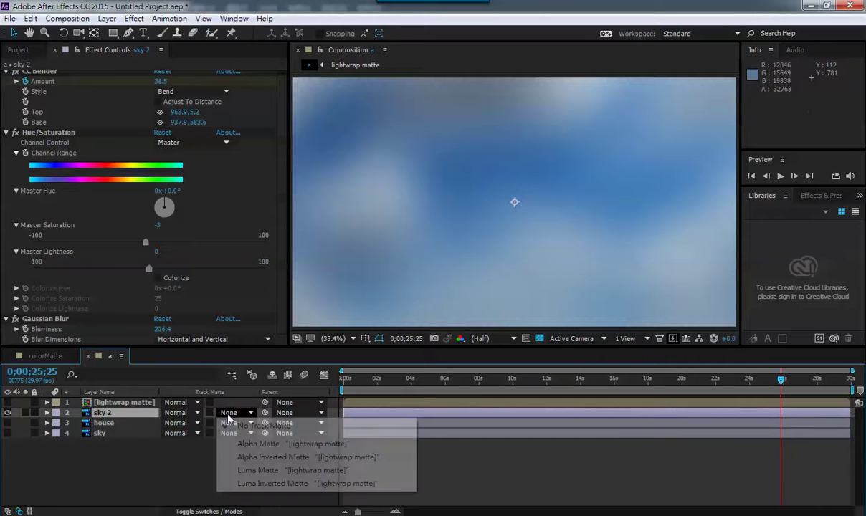
{"action": "left_click", "coordinate": [241, 442]}
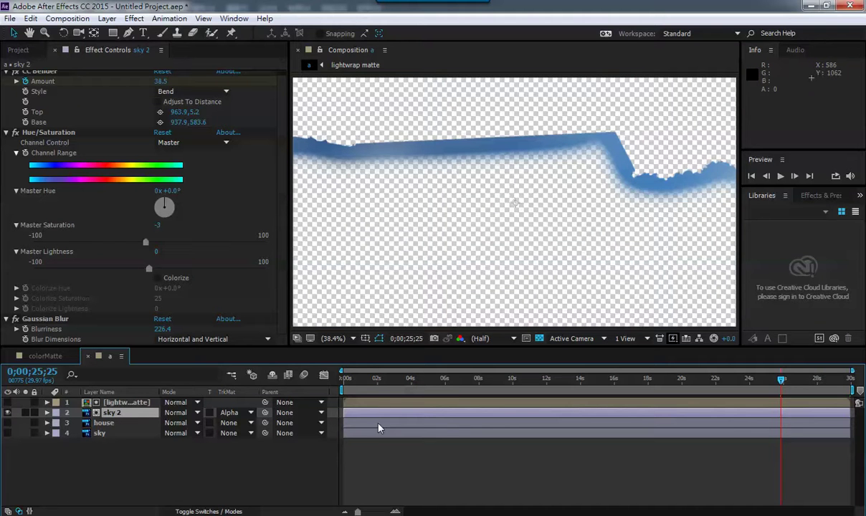
With the house layer shown, blend sky 2 over it in Add mode at 32% opacity.
{"action": "left_click", "coordinate": [7, 423]}
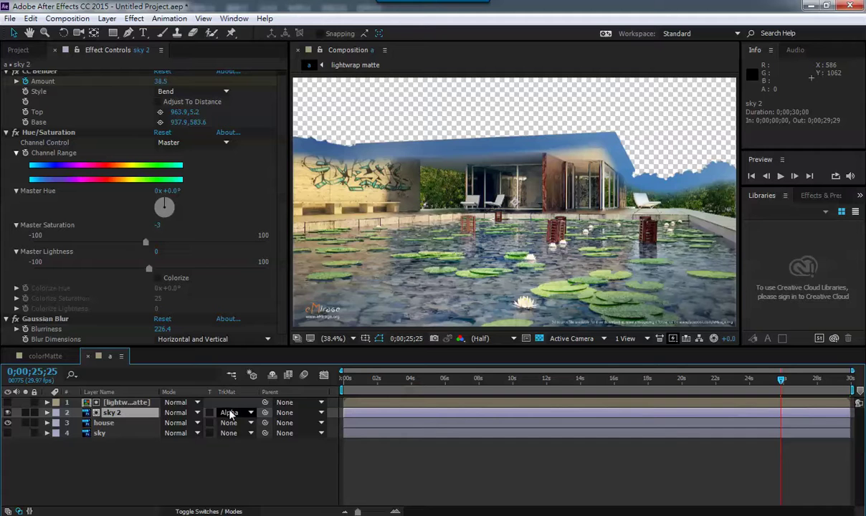
{"action": "left_click", "coordinate": [193, 413]}
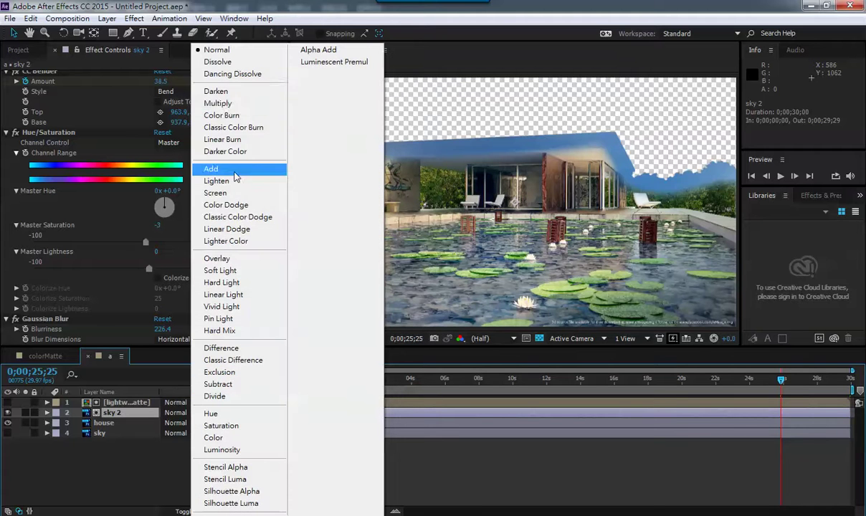
{"action": "left_click", "coordinate": [215, 169]}
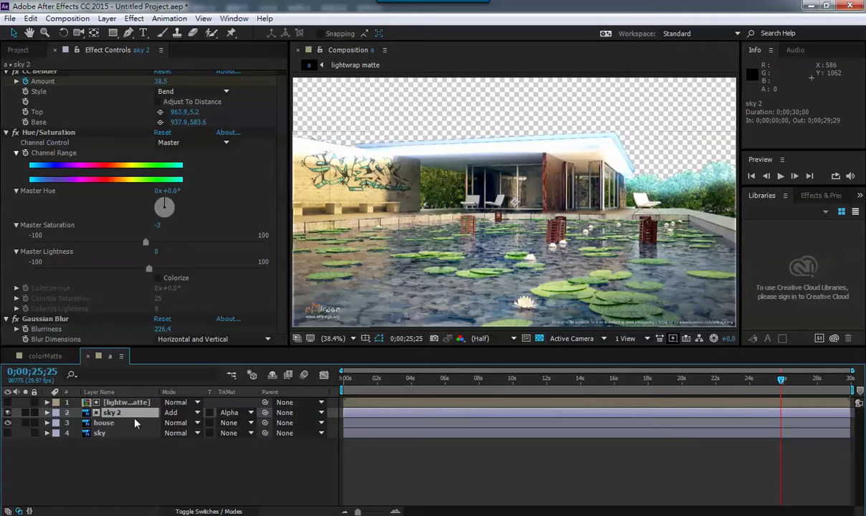
{"action": "key", "text": "t"}
{"action": "left_click_drag", "start_coordinate": [171, 424], "coordinate": [130, 425]}
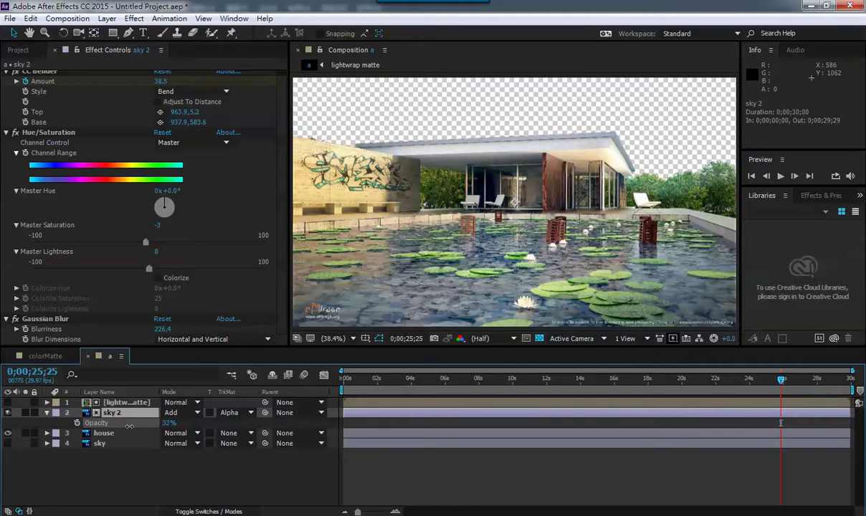
Toggle the visibility of sky 2 to compare the house edges with and without the light wrap.
{"action": "left_click", "coordinate": [7, 414]}
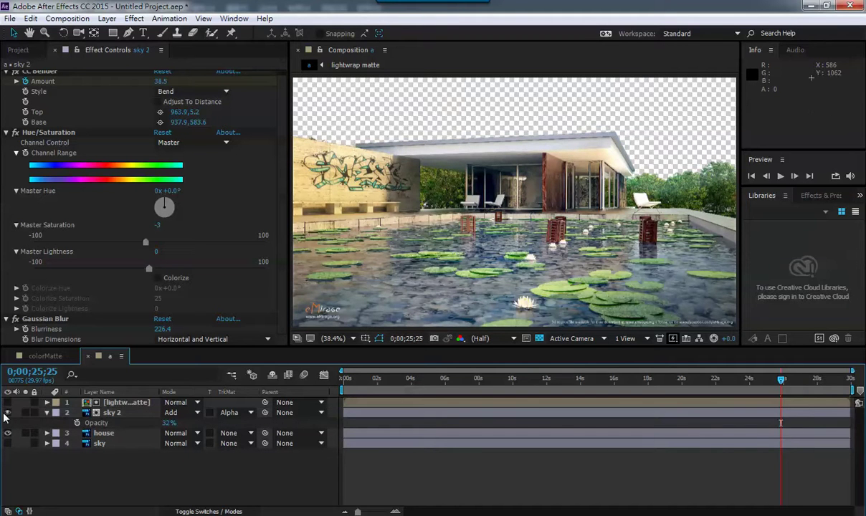
{"action": "left_click", "coordinate": [7, 413]}
{"action": "left_click", "coordinate": [8, 412]}
{"action": "left_click", "coordinate": [7, 413]}
{"action": "left_click", "coordinate": [7, 413]}
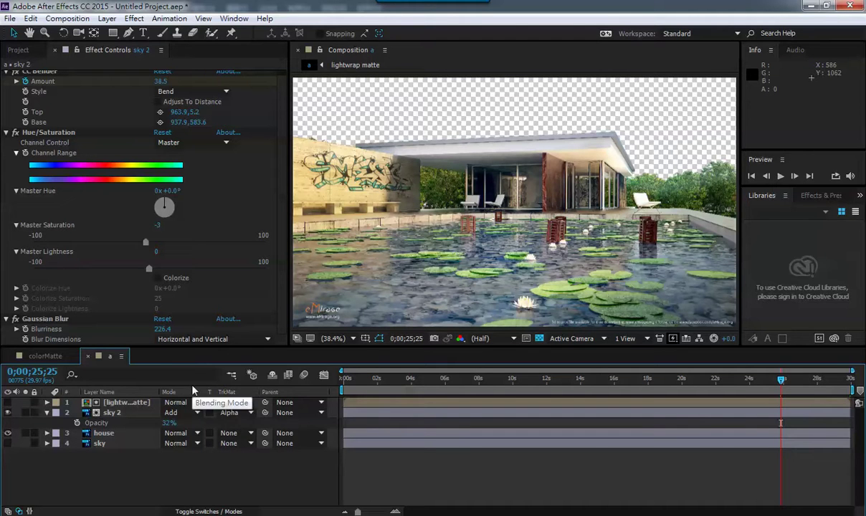
Show the sky layer and compare the full composite with sky 2 off and on, leaving it on.
{"action": "left_click", "coordinate": [8, 443]}
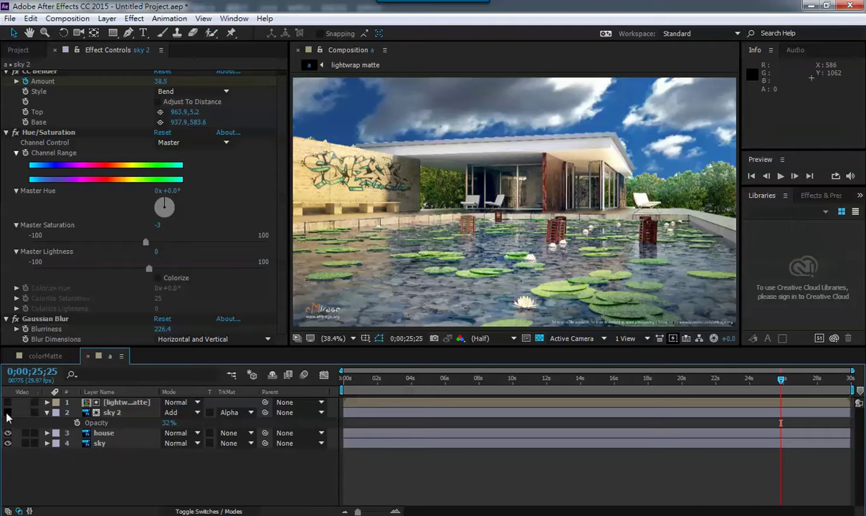
{"action": "left_click", "coordinate": [8, 412]}
{"action": "left_click", "coordinate": [8, 412]}
{"action": "left_click", "coordinate": [8, 413]}
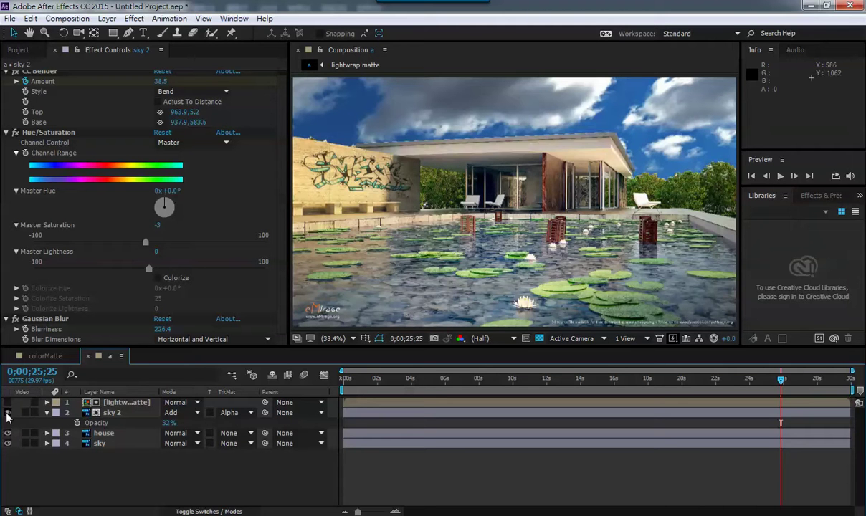
{"action": "left_click", "coordinate": [8, 413]}
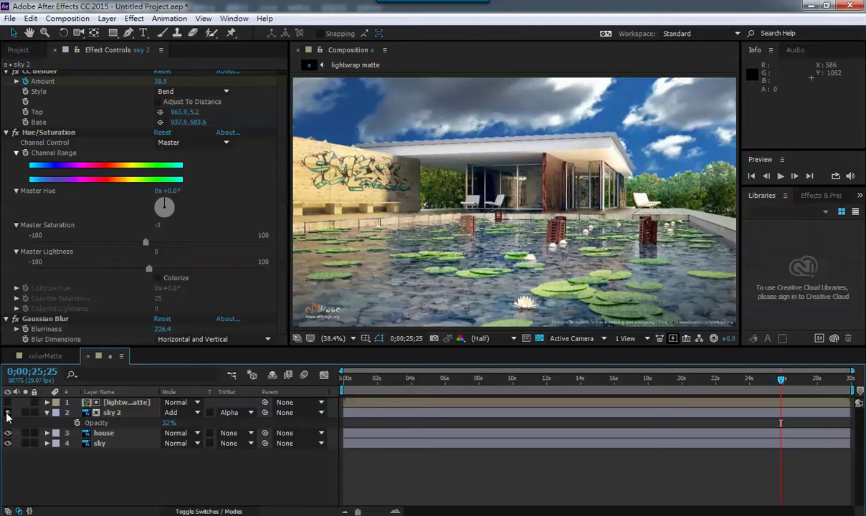
Rename the sky 2 layer as light wrap and play a preview of the composition.
{"action": "left_click", "coordinate": [120, 415]}
{"action": "key", "text": "Return"}
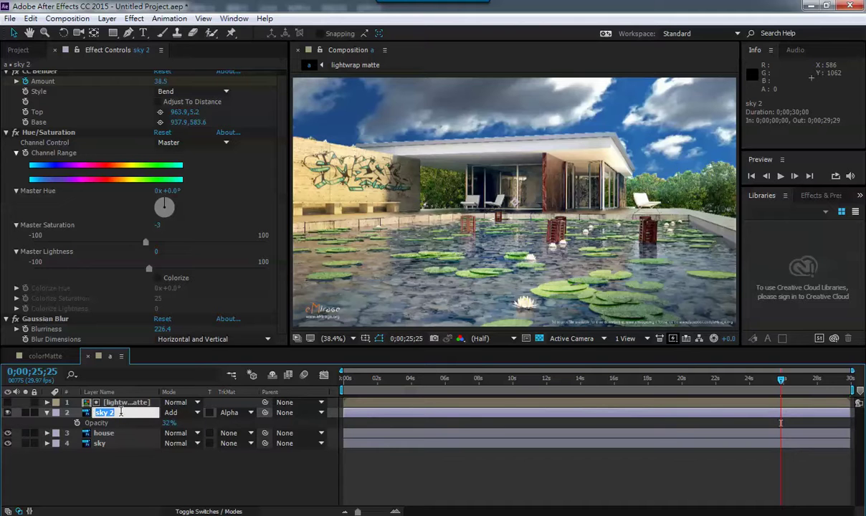
{"action": "type", "text": "light wrap"}
{"action": "key", "text": "Return"}
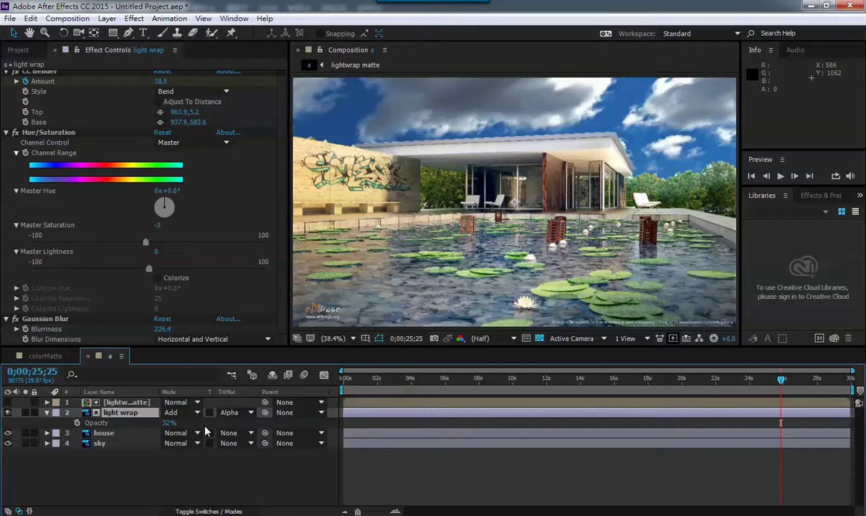
{"action": "key", "text": "space"}
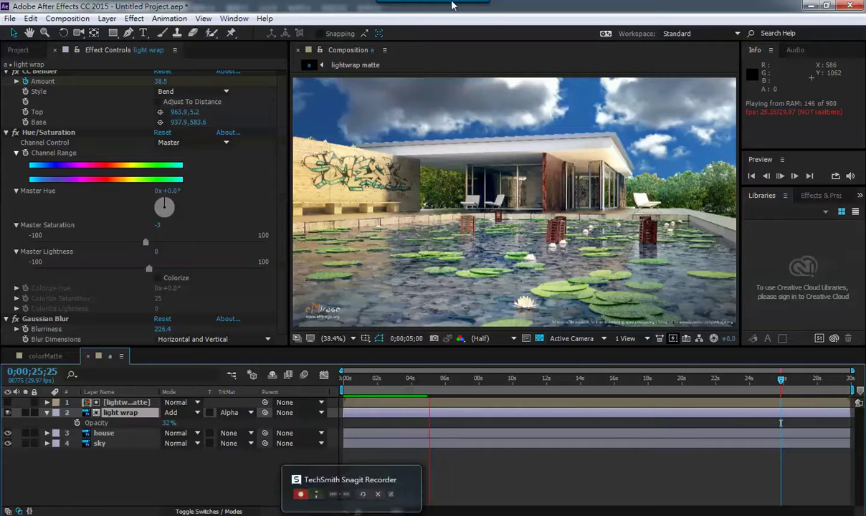
{"action": "mouse_move", "coordinate": [432, 2]}
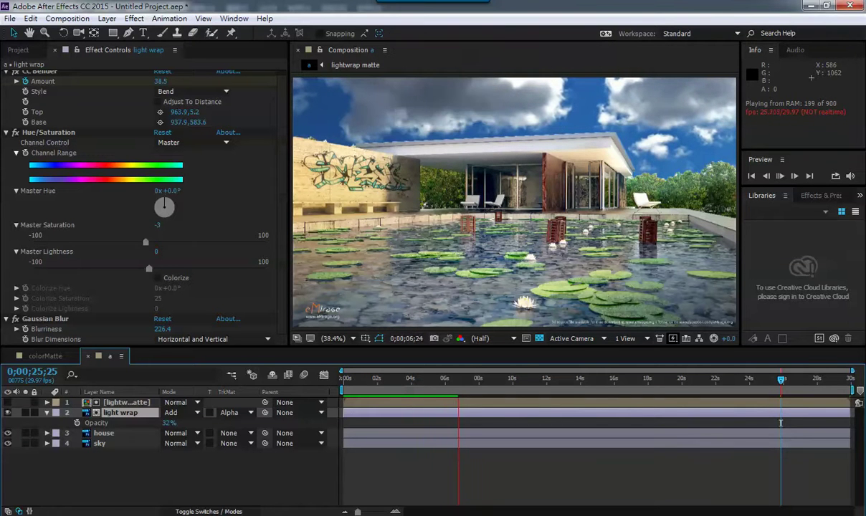